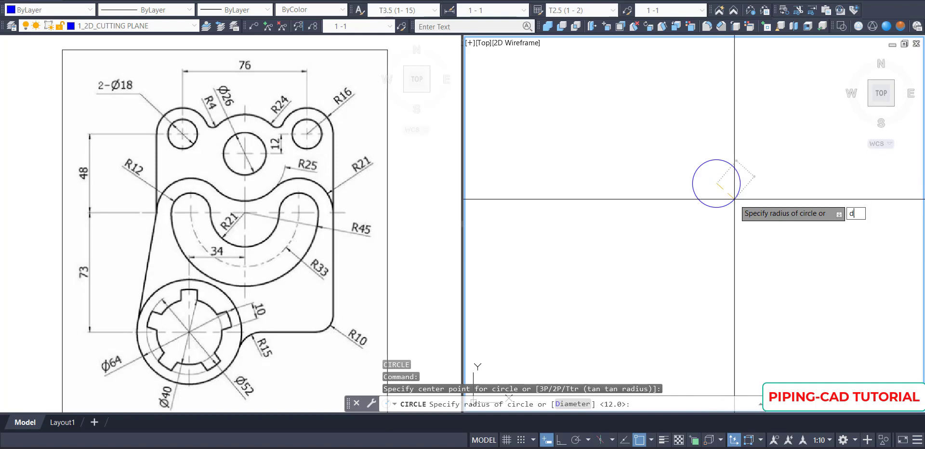
Finish the first circle at its chosen center with a diameter of 26
key("Return")
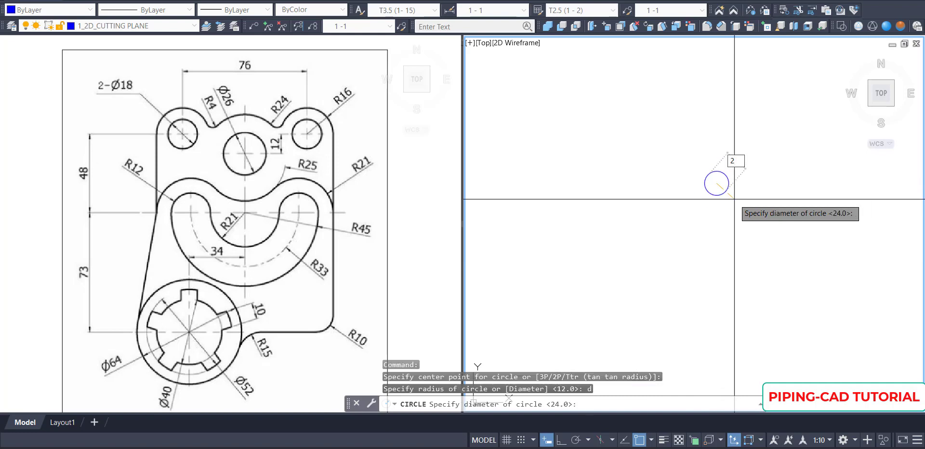
type("26")
key("Return")
scroll(733, 199, "up", 9)
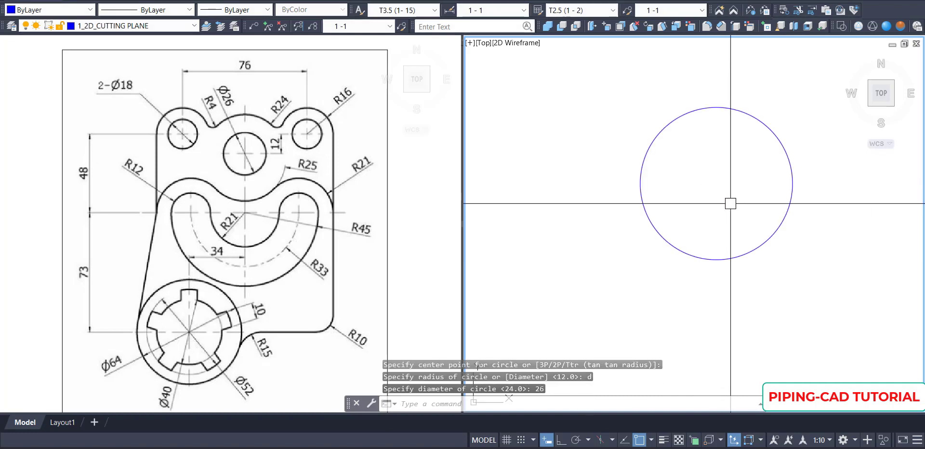
Draw a circle of radius 24 concentric with the 26-diameter circle
scroll(727, 200, "down", 3)
middle_click_drag(732, 208, 693, 212)
key("Return")
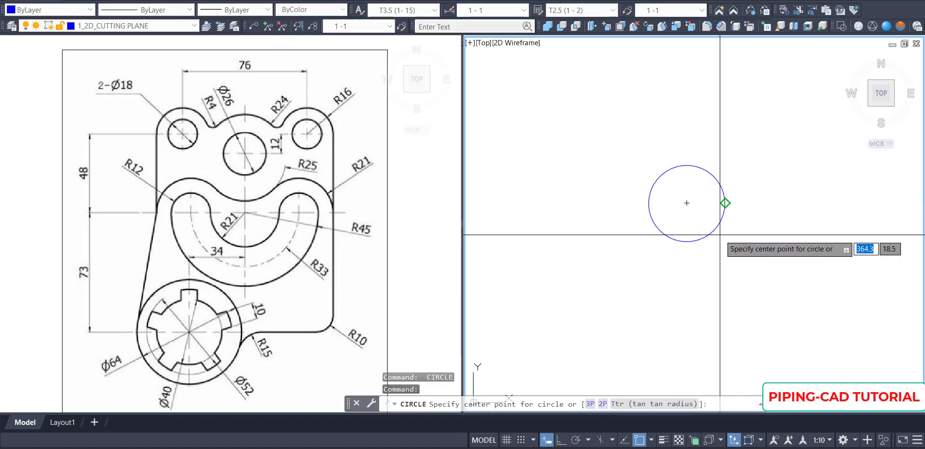
left_click(687, 203)
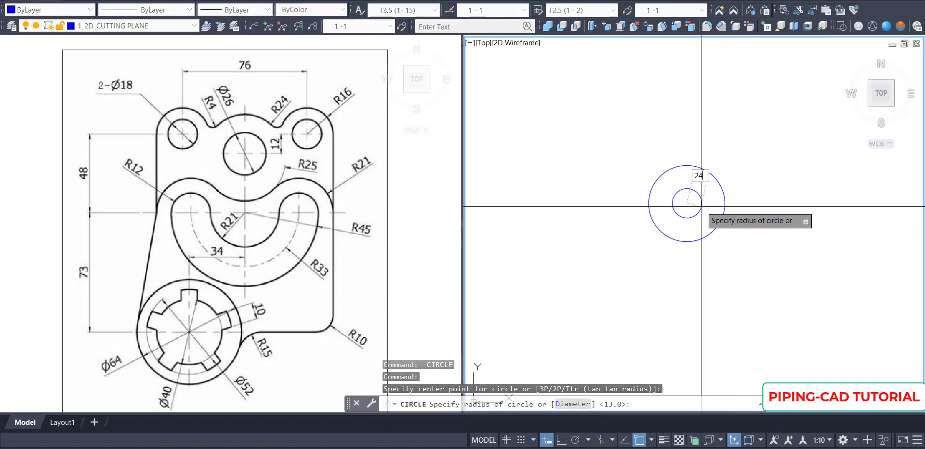
type("24")
key("Return")
scroll(690, 203, "up", 5)
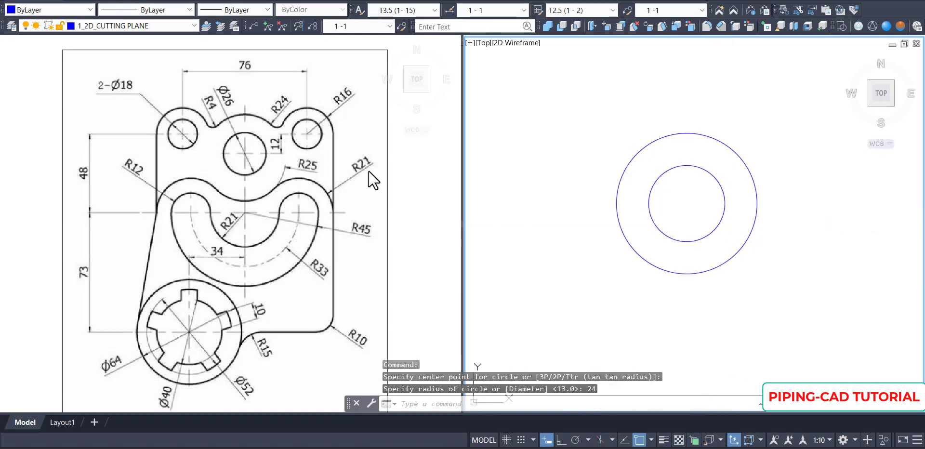
Start a circle with its center tracked 76/2 to the left and 12 above the center of the concentric circles
left_click(192, 118)
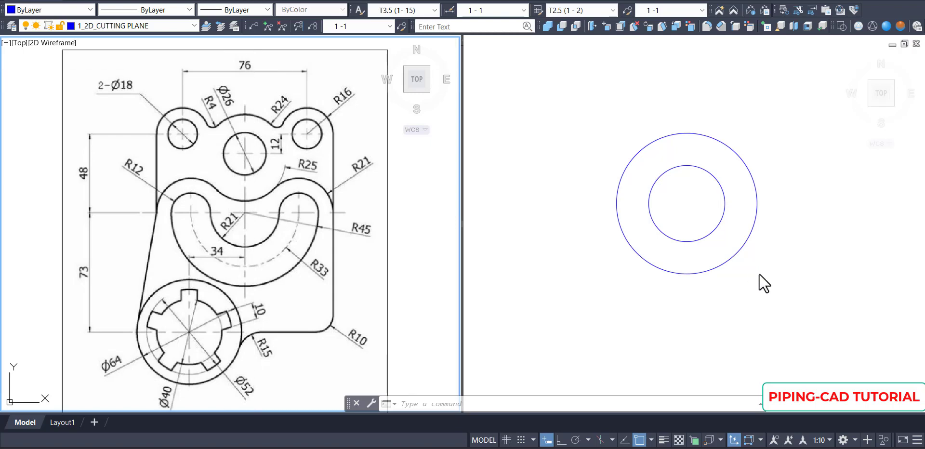
left_click(727, 253)
scroll(727, 253, "down", 3)
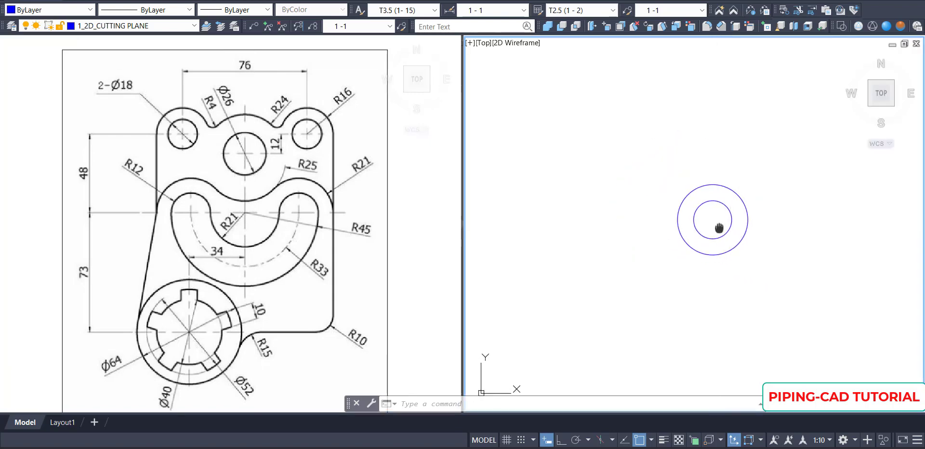
type("c")
key("Return")
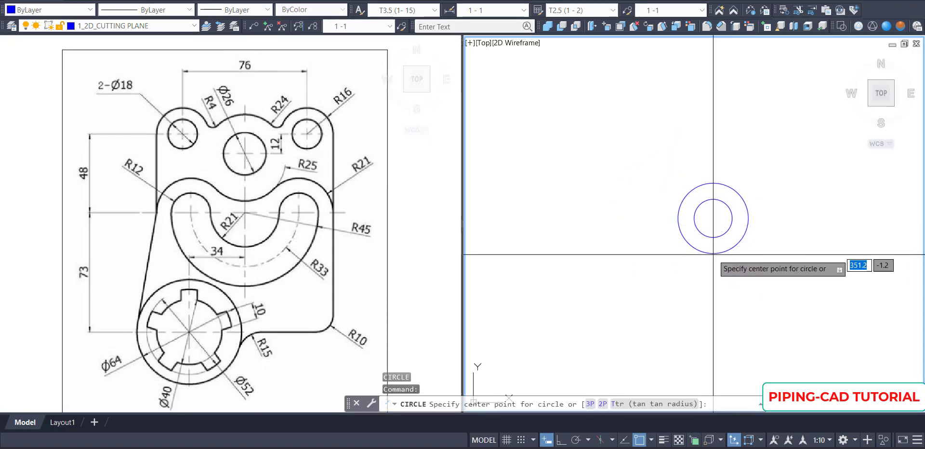
type("tk")
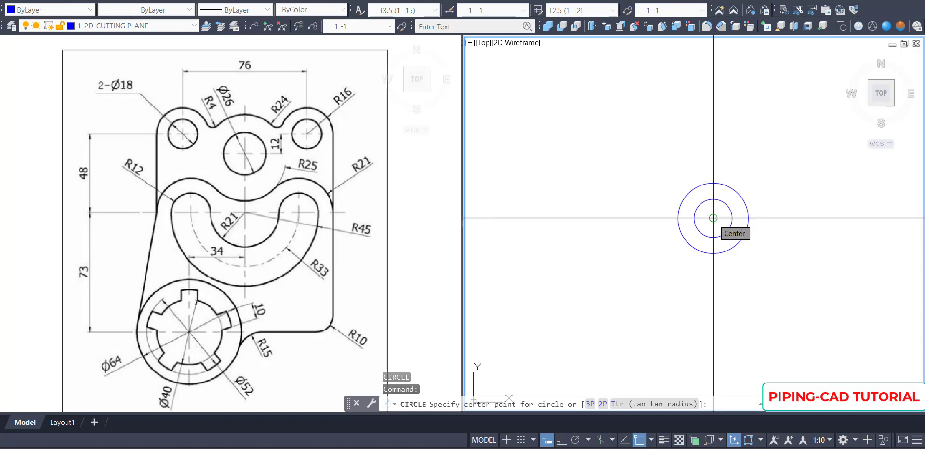
key("Return")
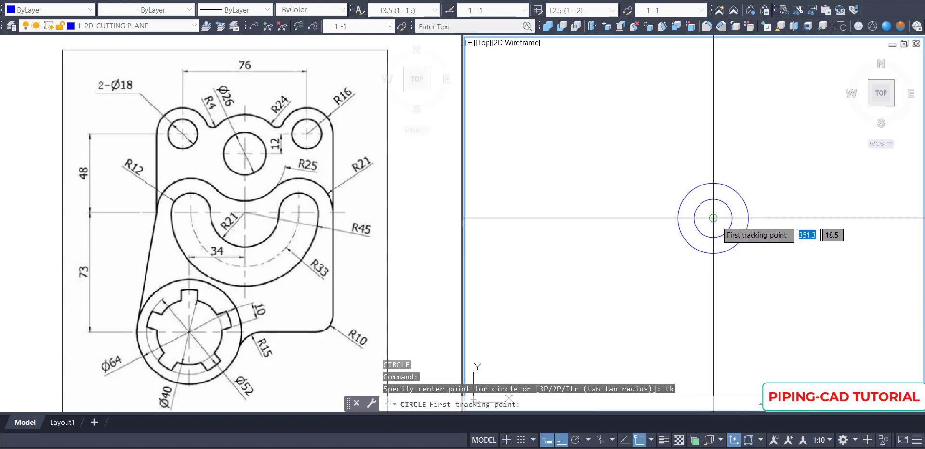
left_click(714, 218)
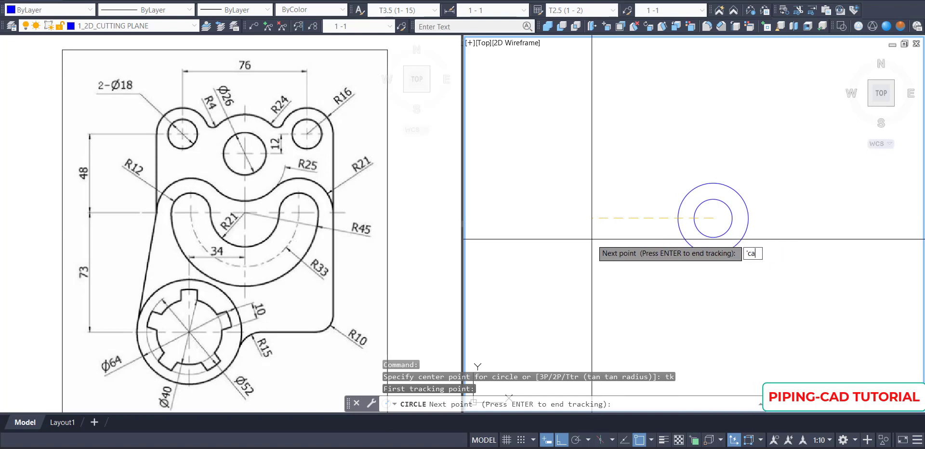
key("Return")
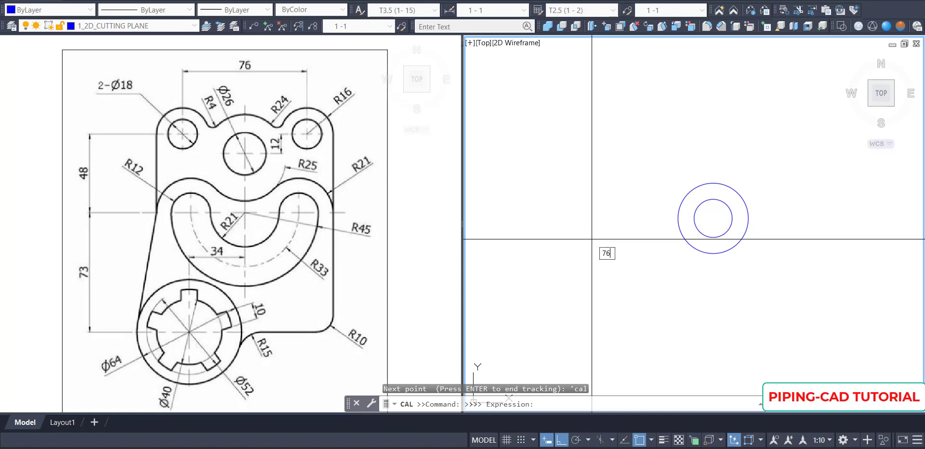
key("Return")
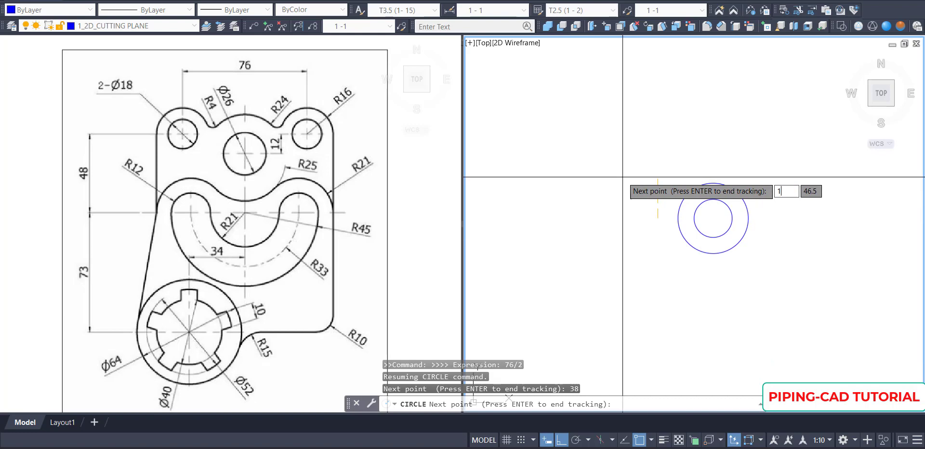
type("12")
key("Return")
key("Return")
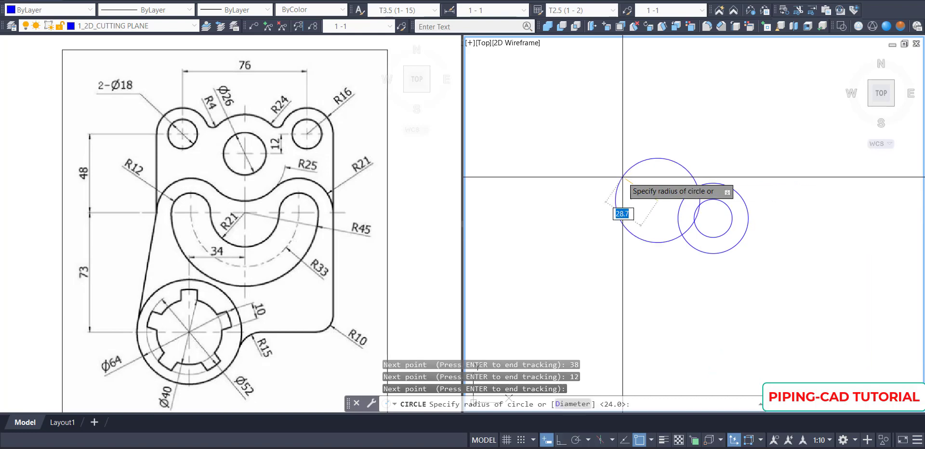
Give the circle to the upper left of the concentric pair a diameter of 18
type("d")
key("Return")
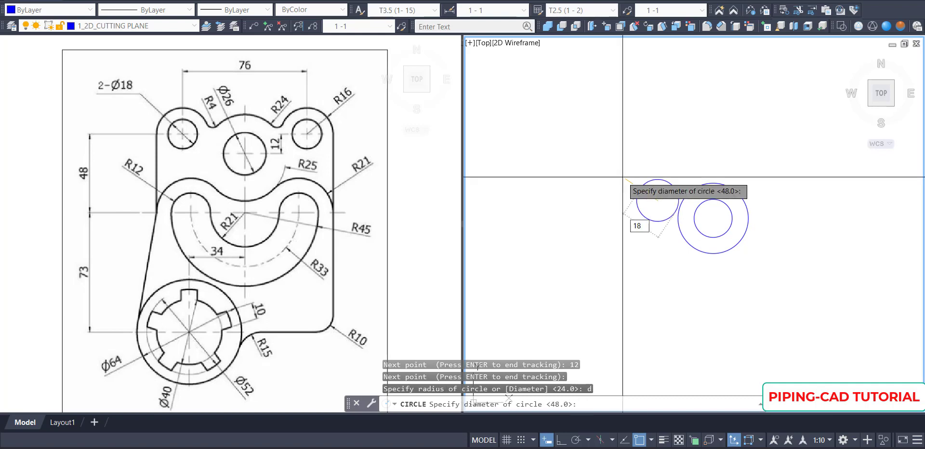
key("Return")
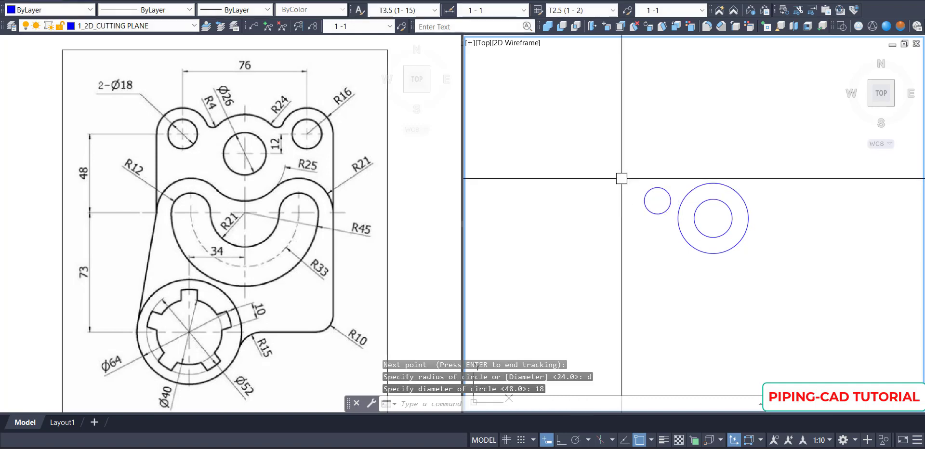
Draw a circle of radius 16 concentric with the 18-diameter circle
middle_click_drag(623, 186, 601, 183)
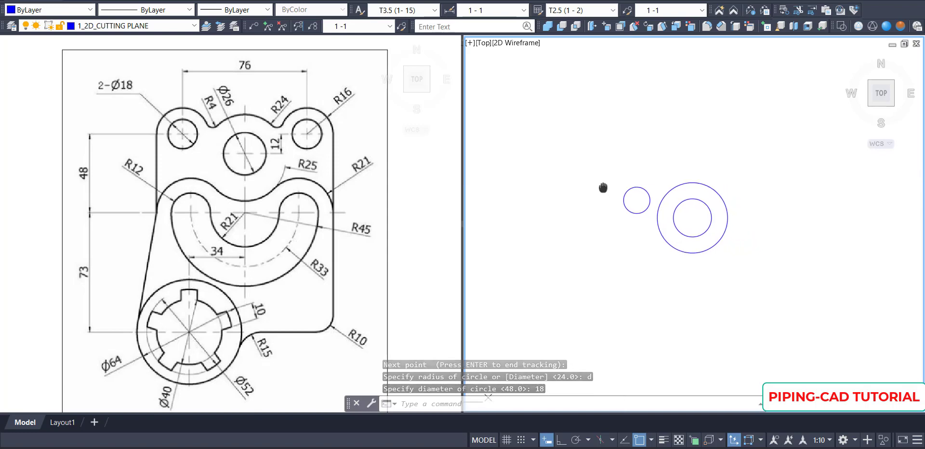
key("Return")
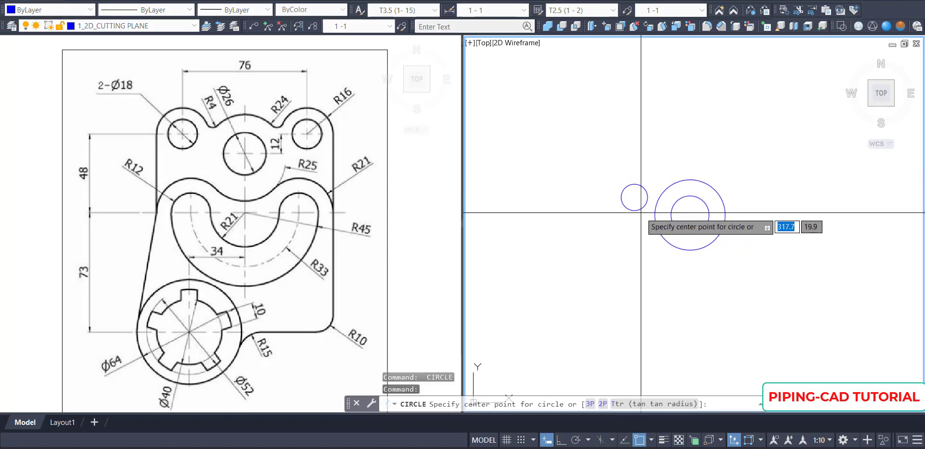
left_click(635, 197)
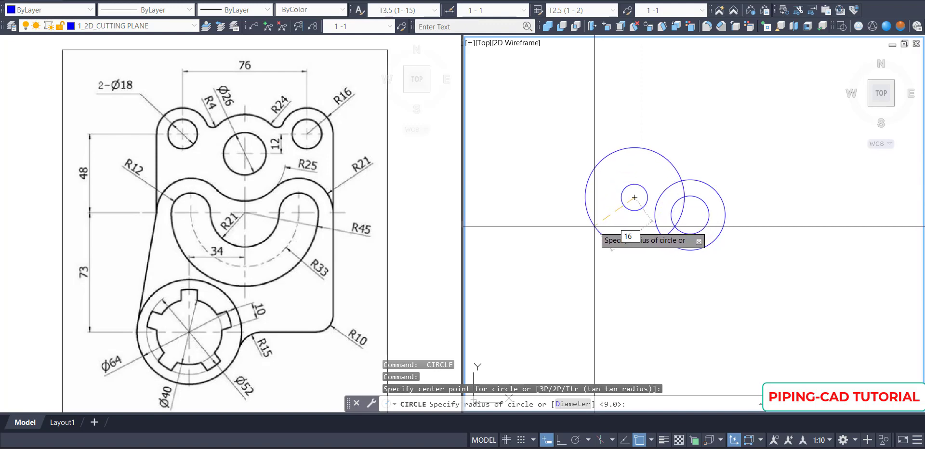
key("Return")
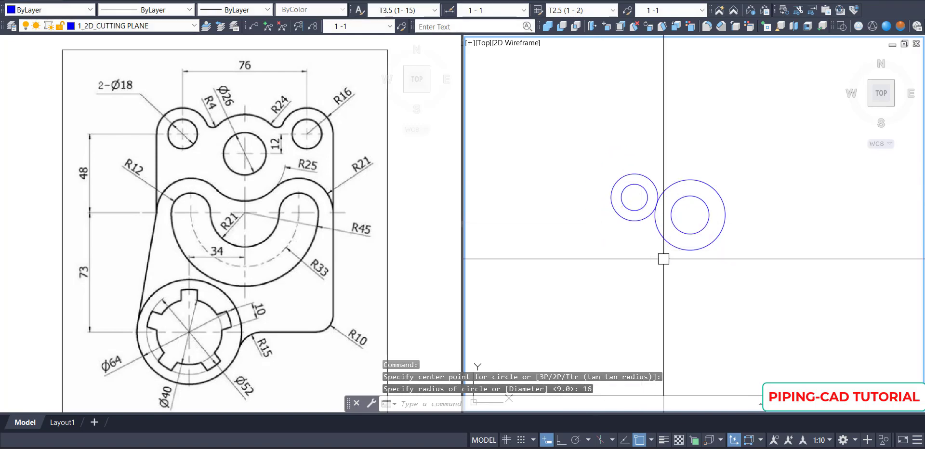
type("mi")
key("Return")
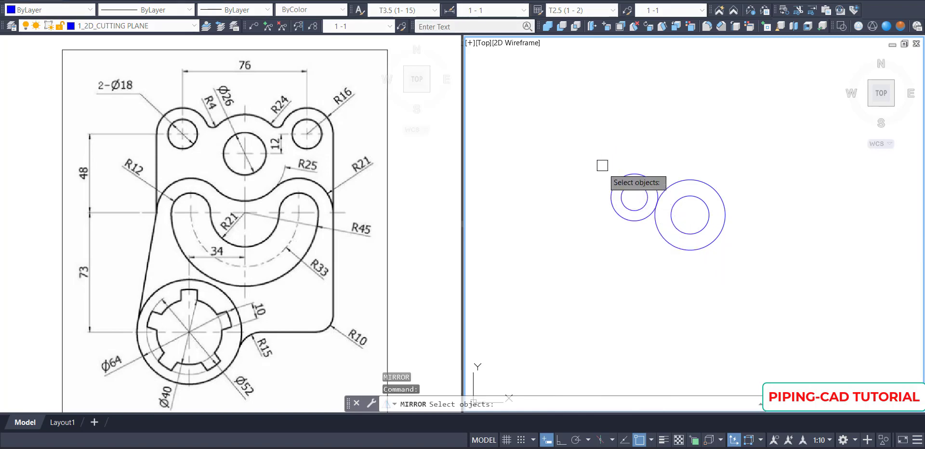
left_click(597, 149)
left_click(676, 257)
key("Return")
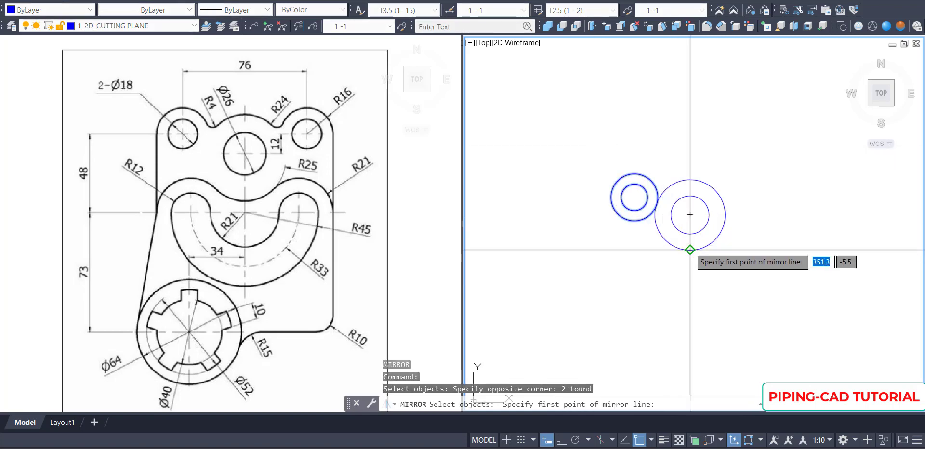
left_click(690, 250)
left_click(690, 295)
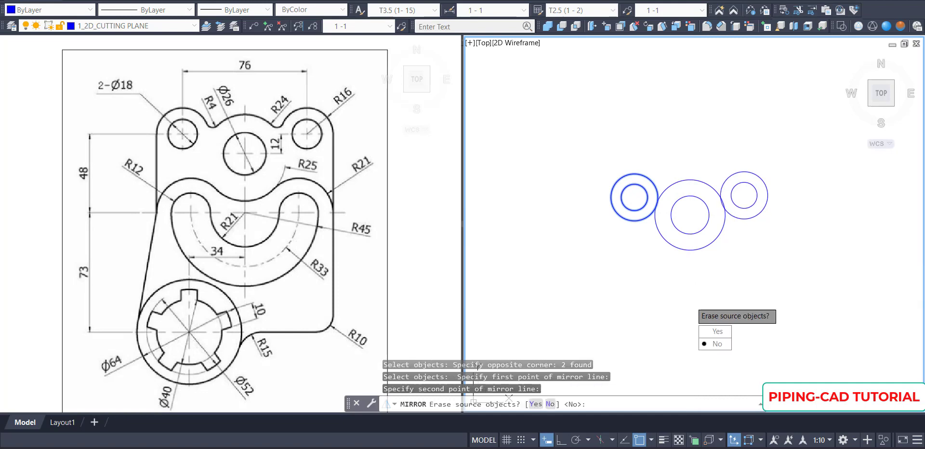
key("Escape")
With ortho on, mirror the two left circles about the vertical axis through the large circle's bottom quadrant, keeping the source objects
key("F8")
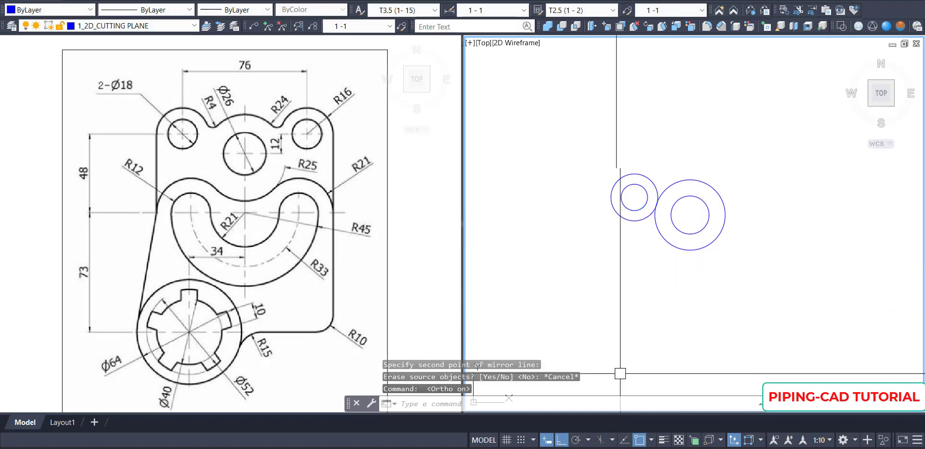
type("mi")
key("Return")
left_click(596, 135)
left_click(664, 265)
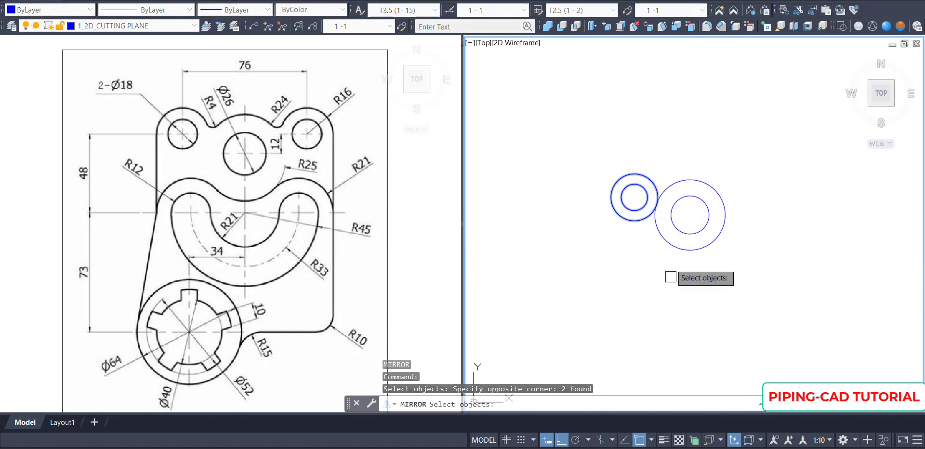
key("Return")
left_click(690, 250)
left_click(694, 294)
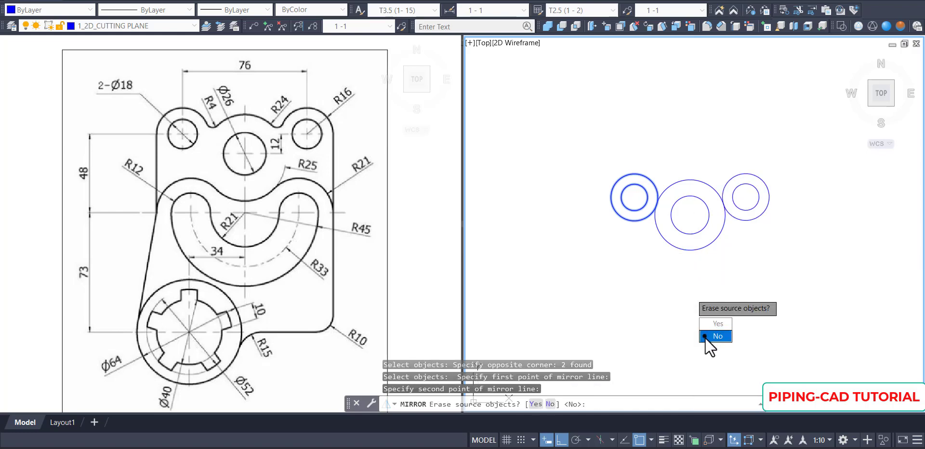
left_click(712, 330)
middle_click_drag(677, 268, 682, 242)
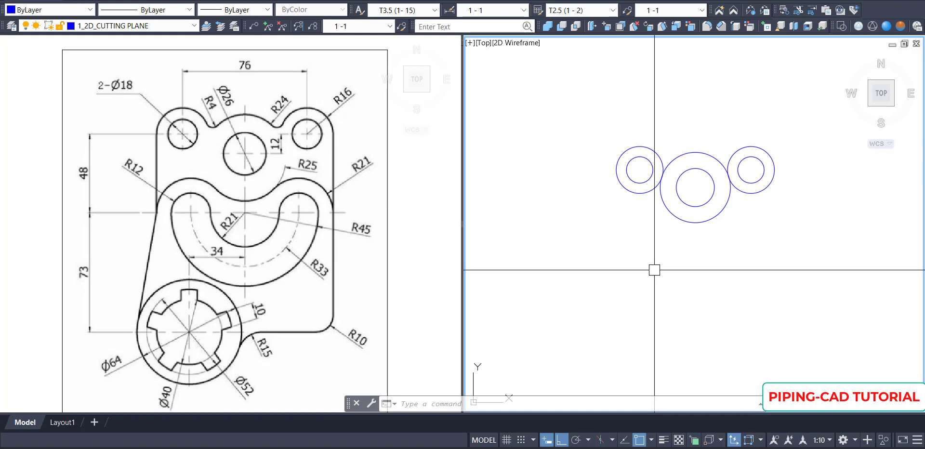
key("Return")
type("tk")
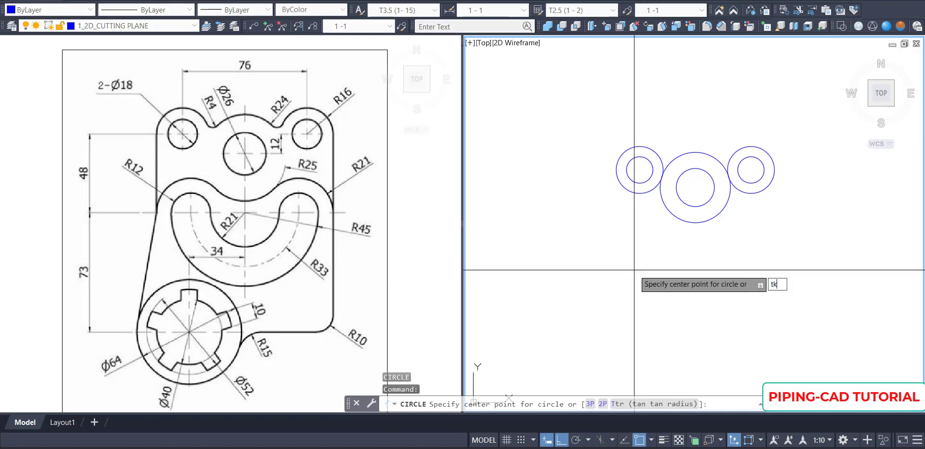
key("Return")
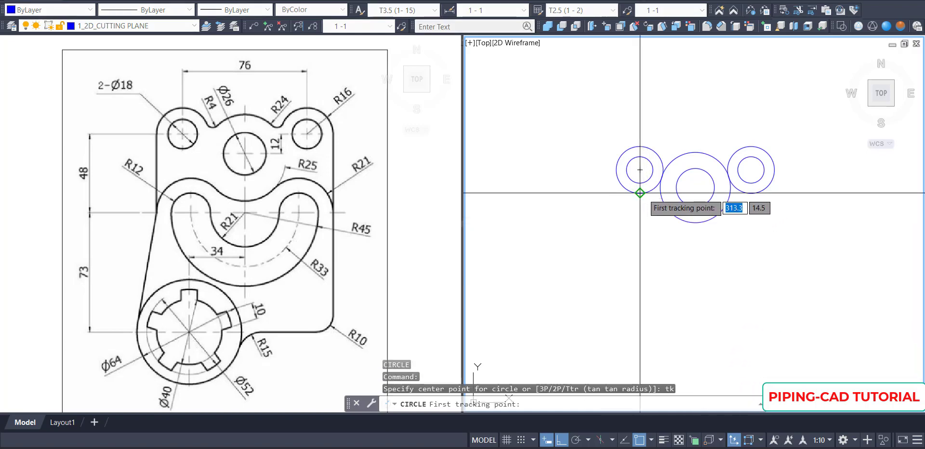
left_click(640, 170)
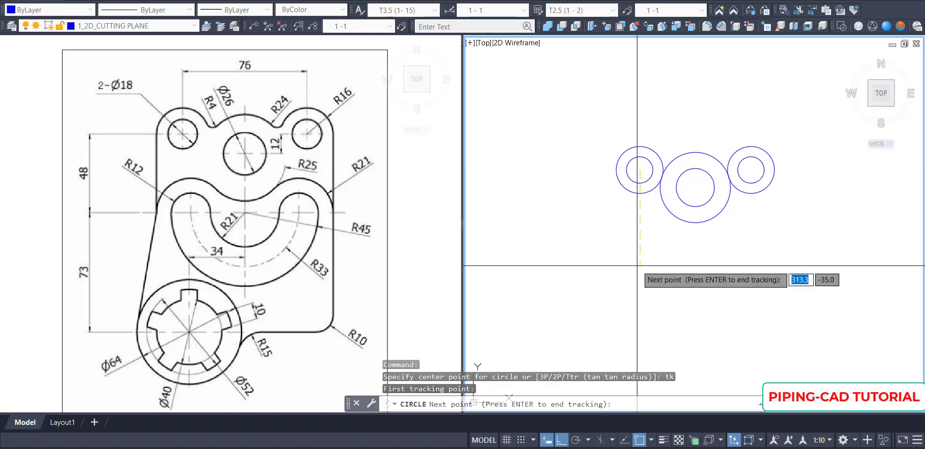
type("48")
key("Return")
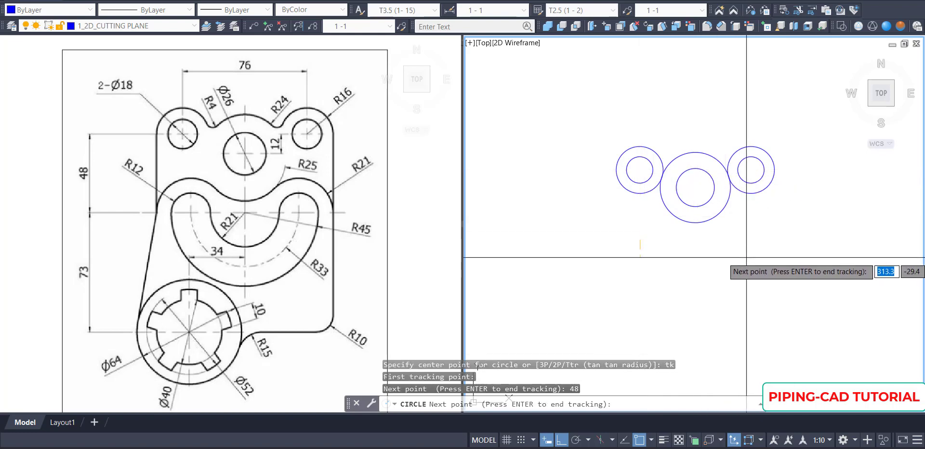
key("Return")
key("Escape")
key("Return")
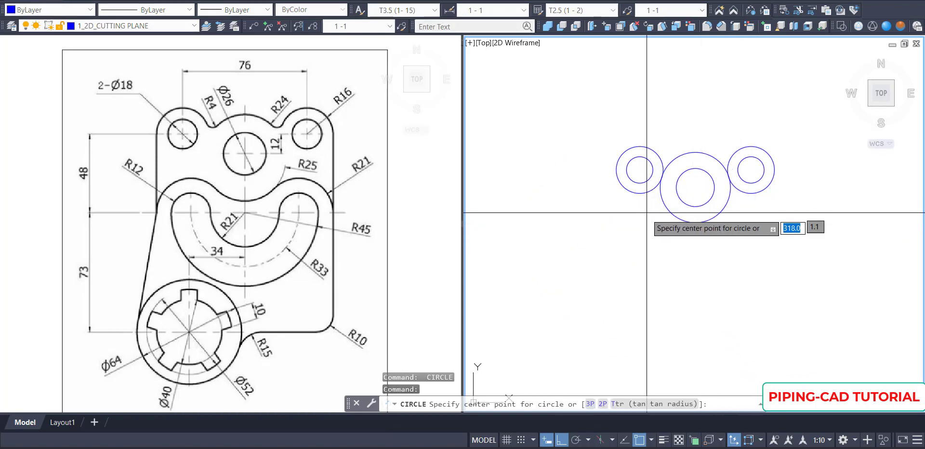
type("tk")
key("Return")
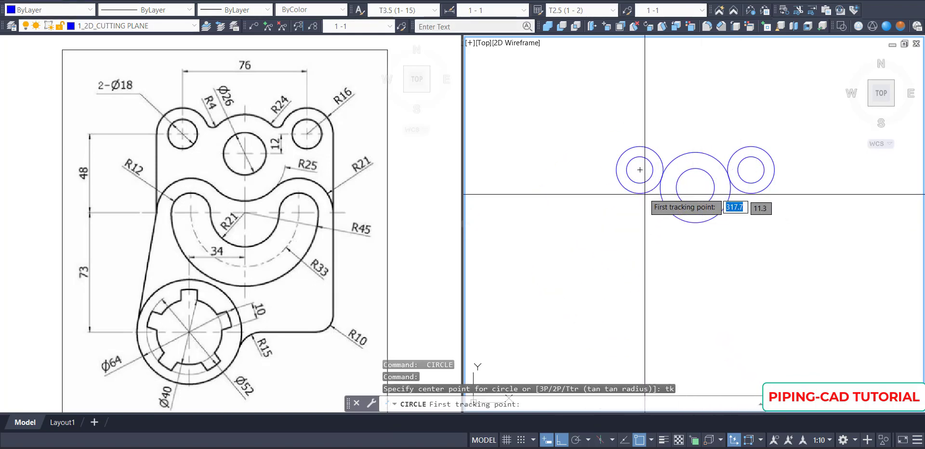
left_click(639, 169)
key("Return")
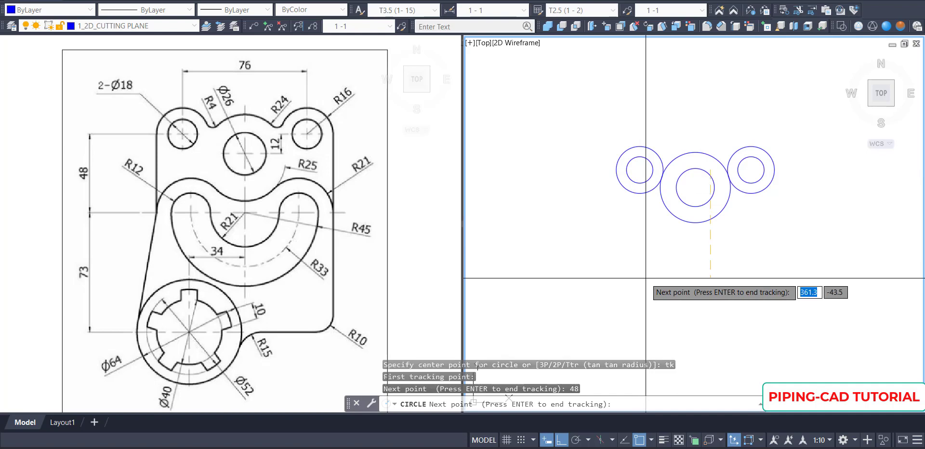
key("Escape")
Draw a circle of radius 21 with its center tracked 48 below and 38 to the right of the upper-left circles' center
type("c")
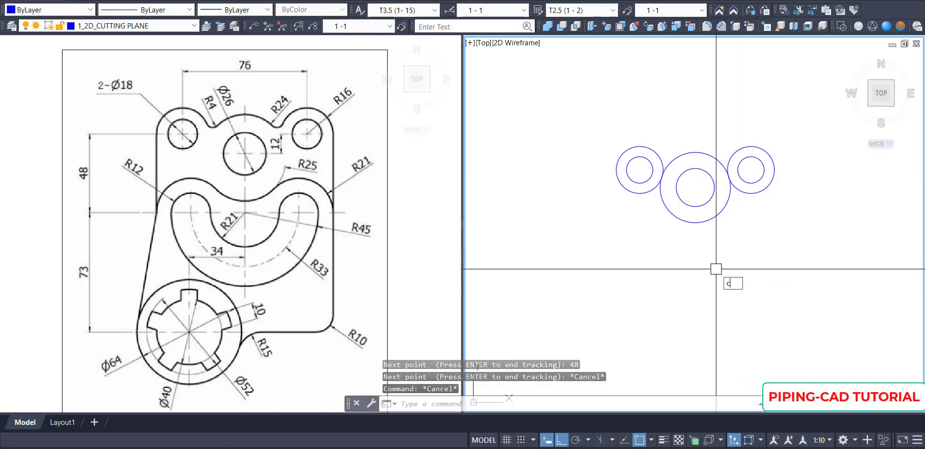
key("Return")
type("tk")
key("Return")
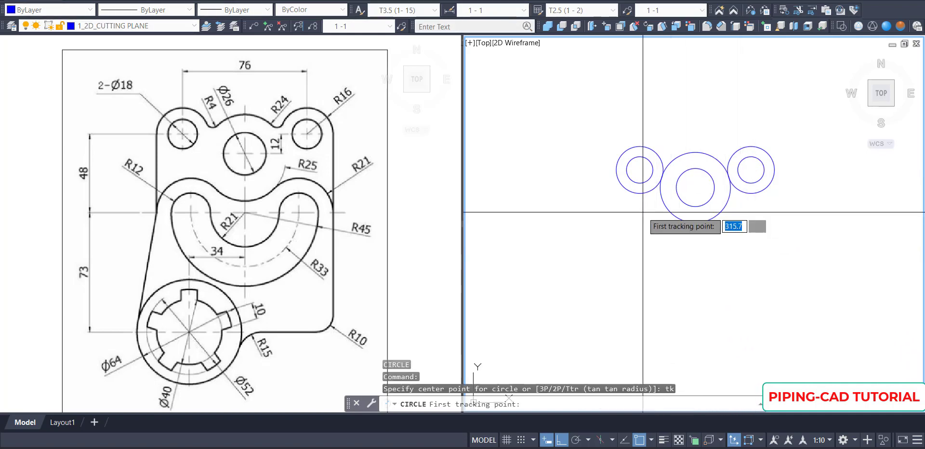
left_click(639, 170)
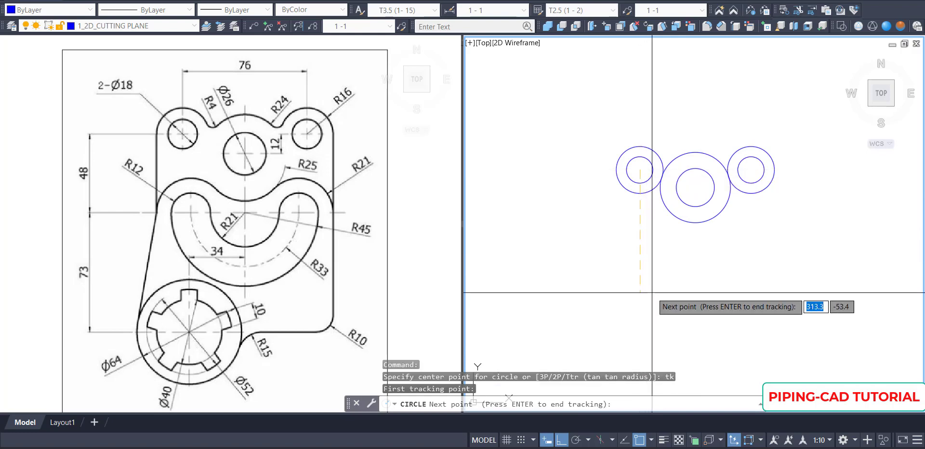
type("48")
key("Return")
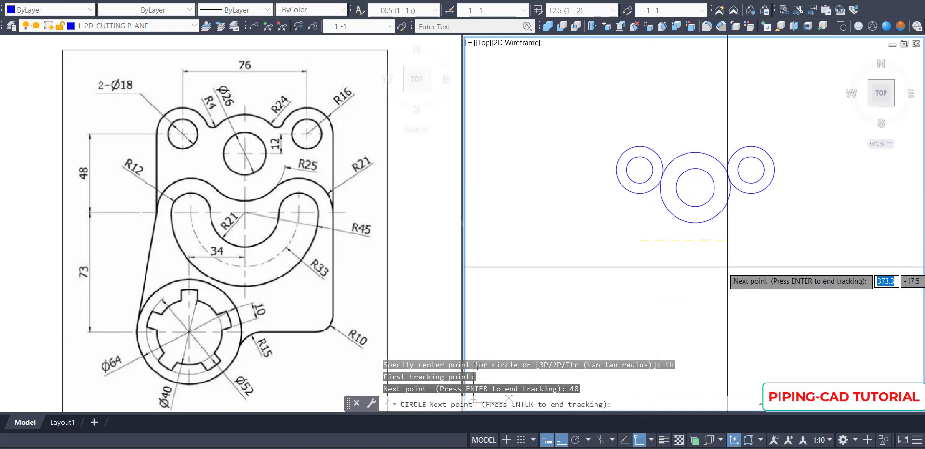
type("38")
key("Return")
key("Return")
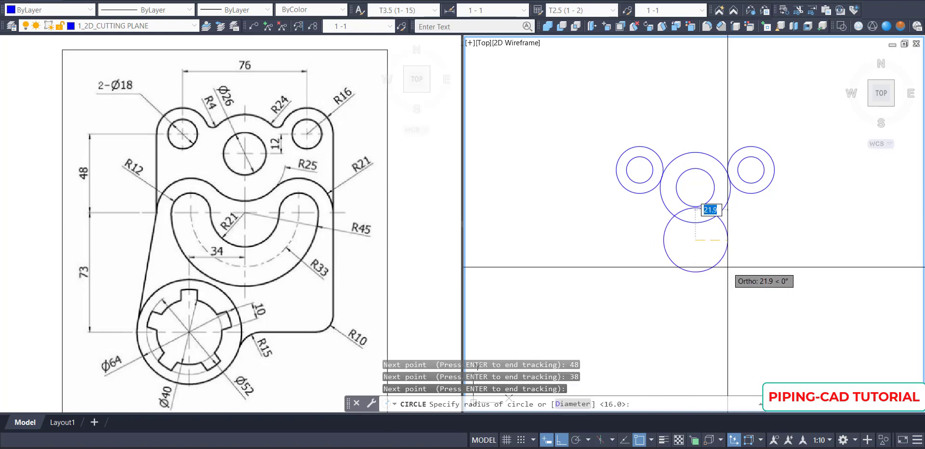
type("2")
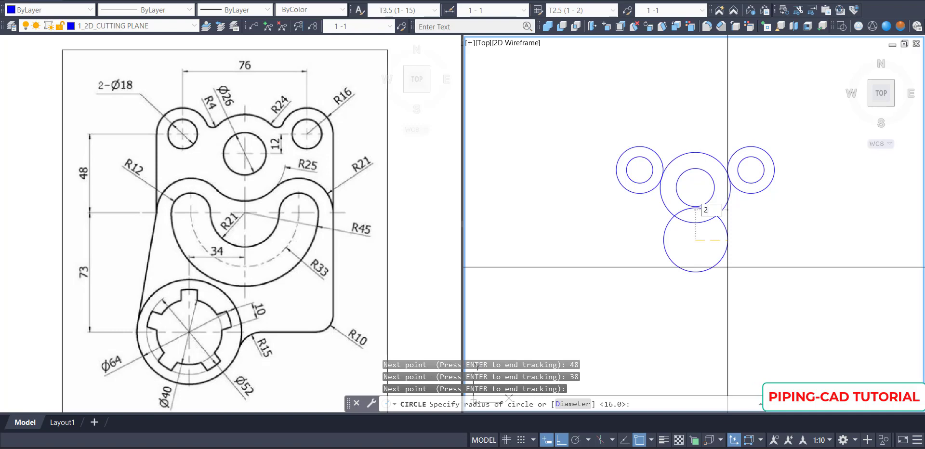
key("Return")
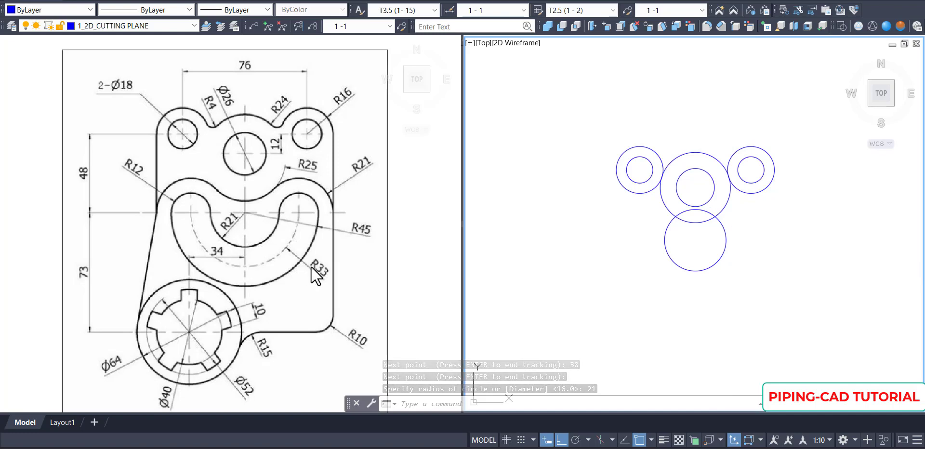
Draw a circle of radius 33 concentric with the radius-21 circle below the upper holes
left_click(590, 267)
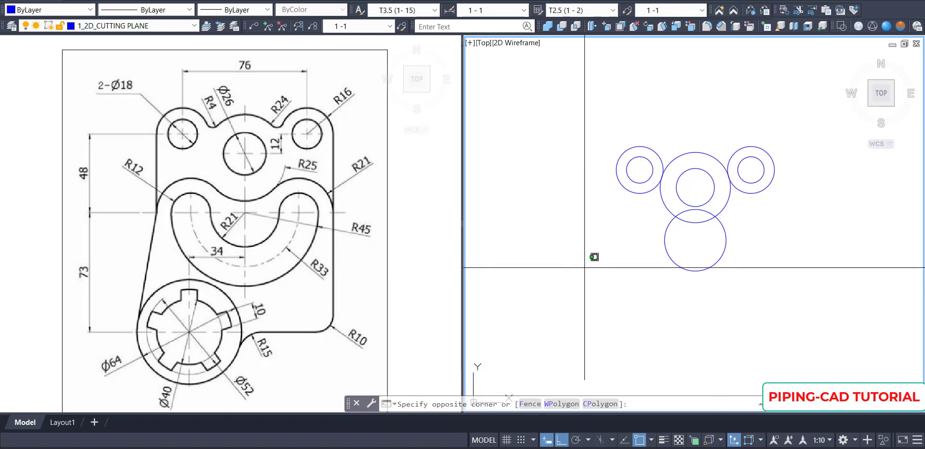
key("Escape")
key("Return")
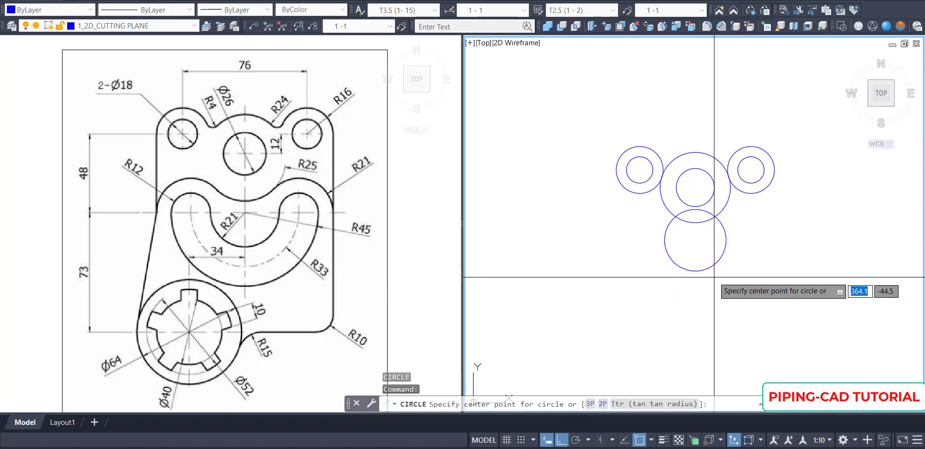
left_click(695, 240)
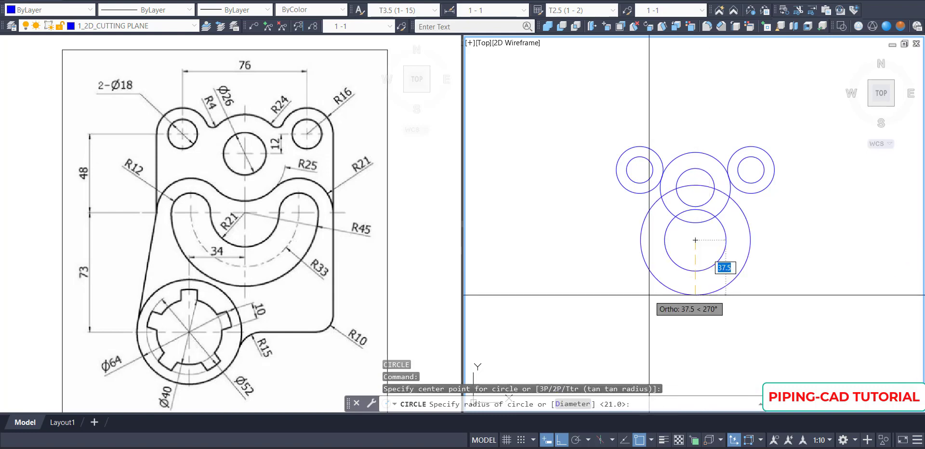
type("33")
key("Return")
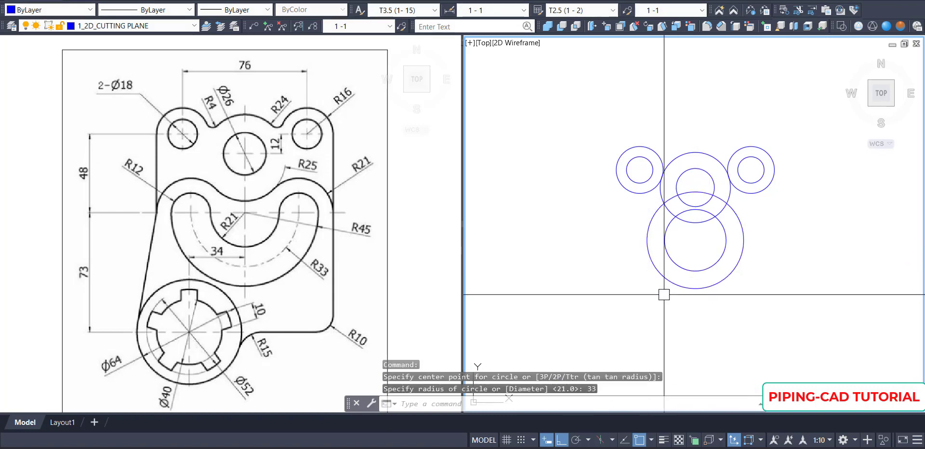
Draw a circle of radius 45 concentric with the radius-21 and radius-33 circles
key("Return")
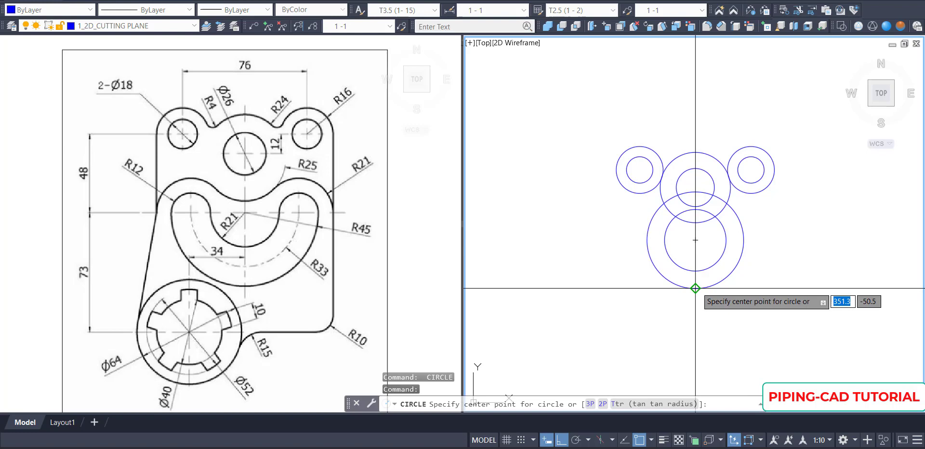
left_click(695, 240)
type("45")
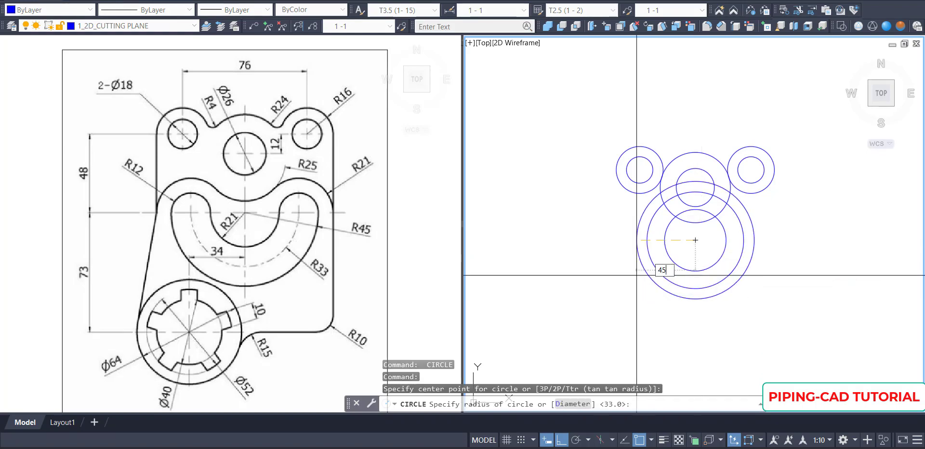
key("Return")
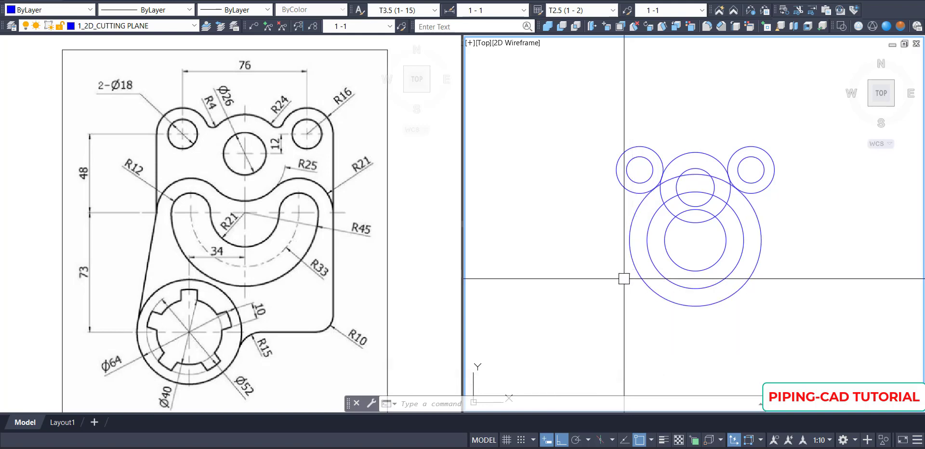
key("Escape")
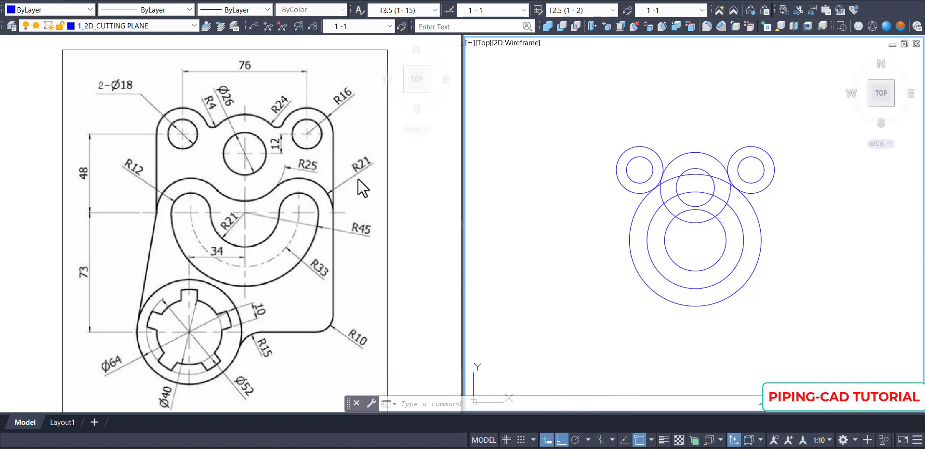
Draw a circle of radius 12 centered on the left quadrant of the radius-33 circle
type("c")
key("Return")
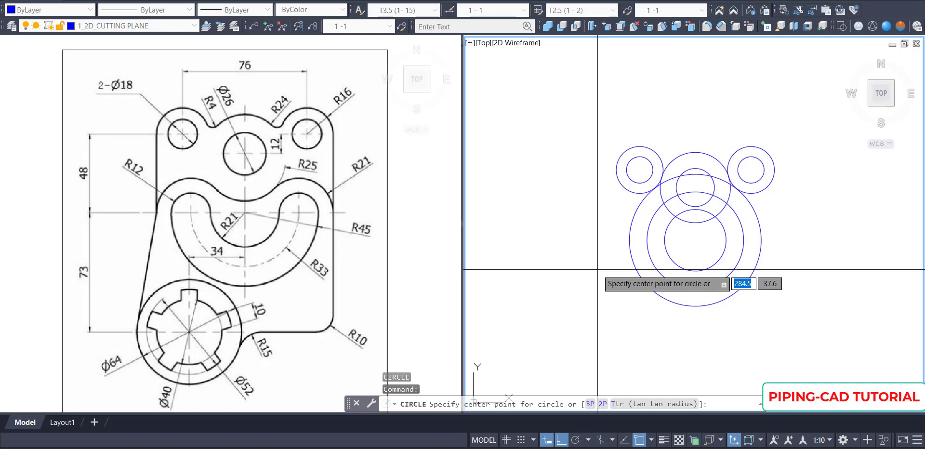
left_click(647, 240)
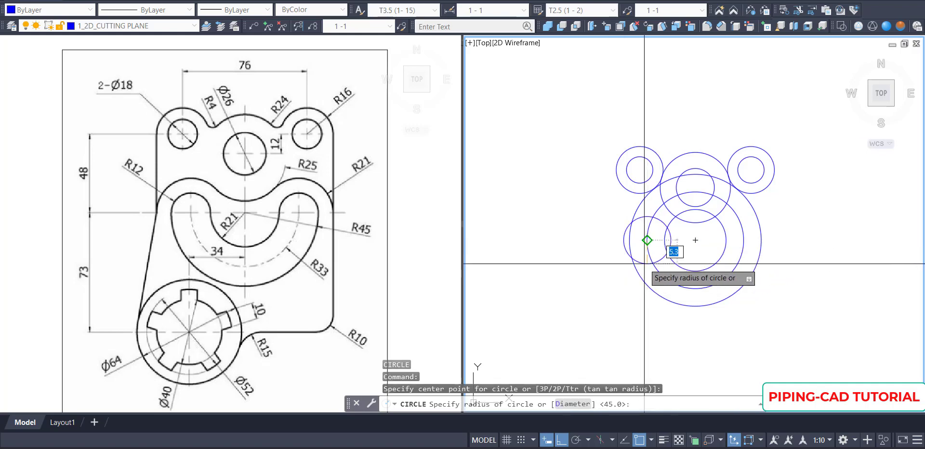
type("12")
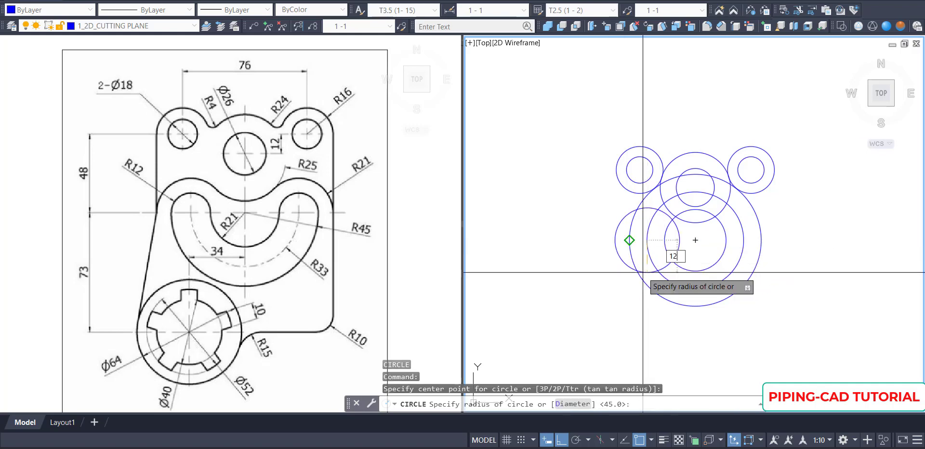
key("Return")
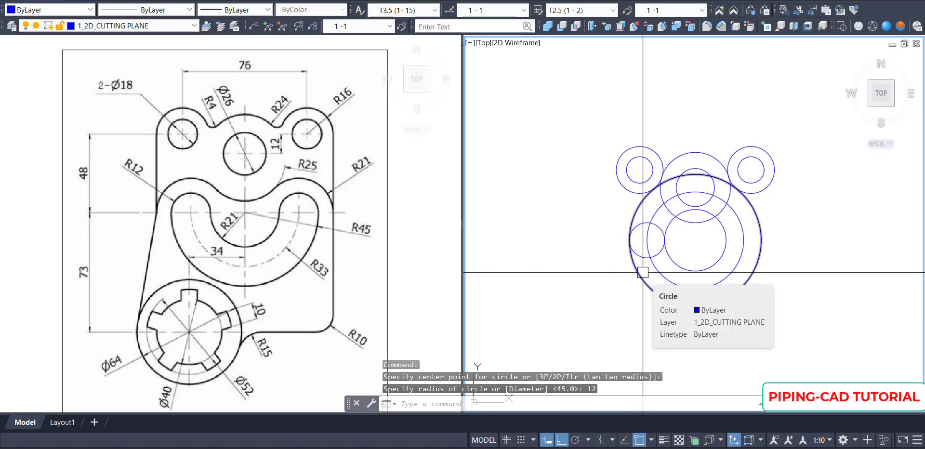
Draw a circle of radius 21 concentric with the radius-12 circle at the slot's left end
key("Return")
left_click(647, 240)
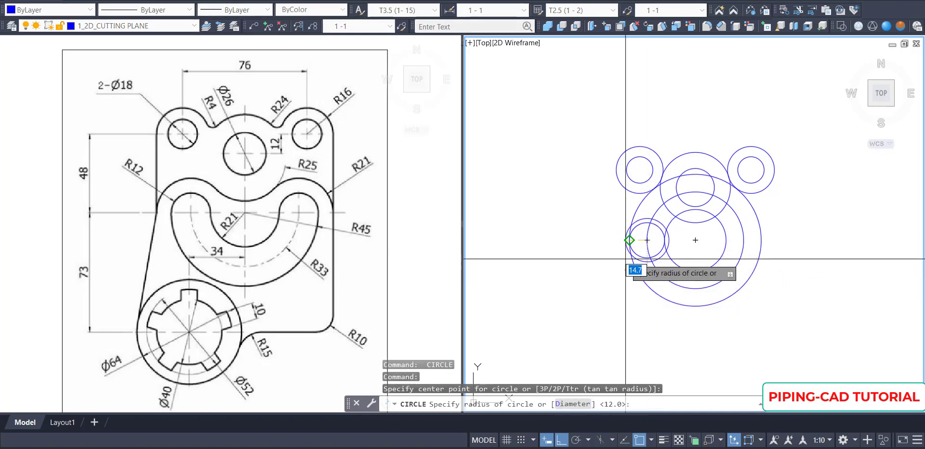
type("21")
key("Return")
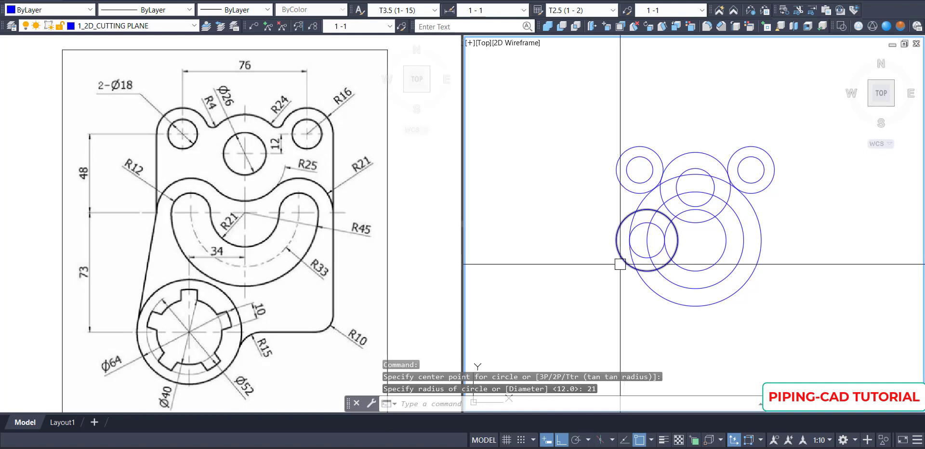
Mirror the radius-12 and radius-21 circles at the slot's left end about the vertical axis through the radius-45 circle's bottom quadrant, keeping the source objects
type("mi")
key("Return")
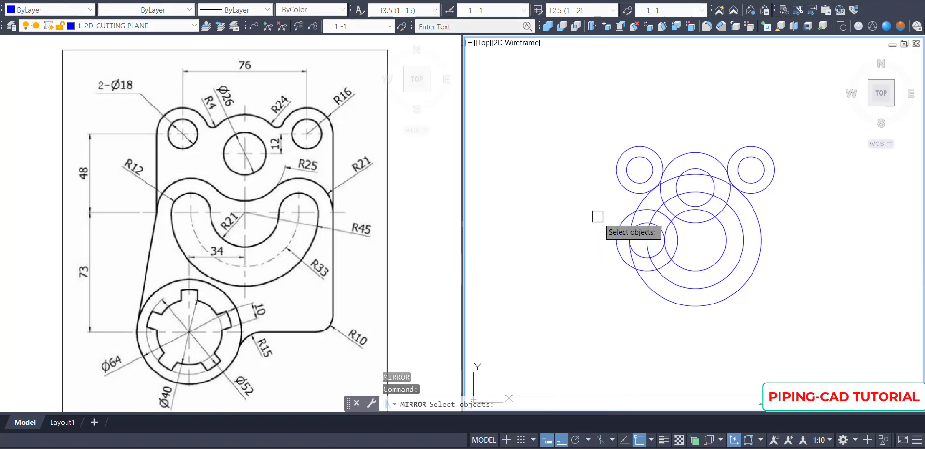
left_click(589, 202)
left_click(680, 292)
key("Return")
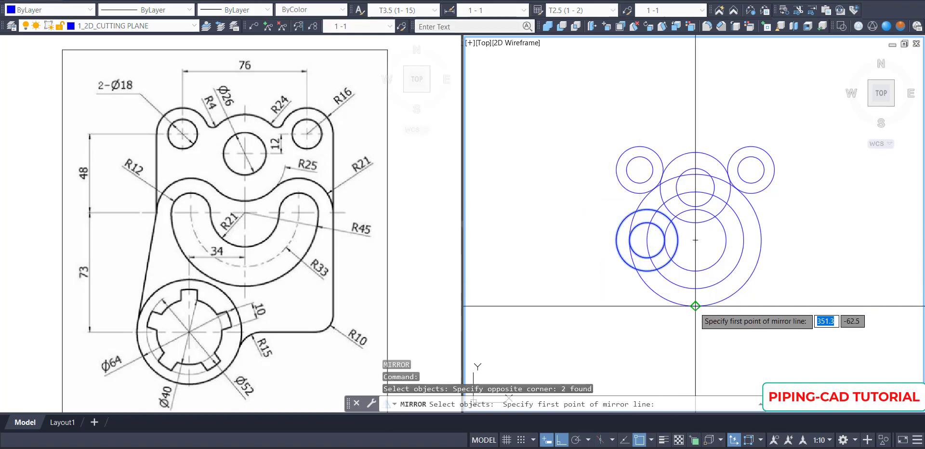
left_click(696, 306)
left_click(695, 370)
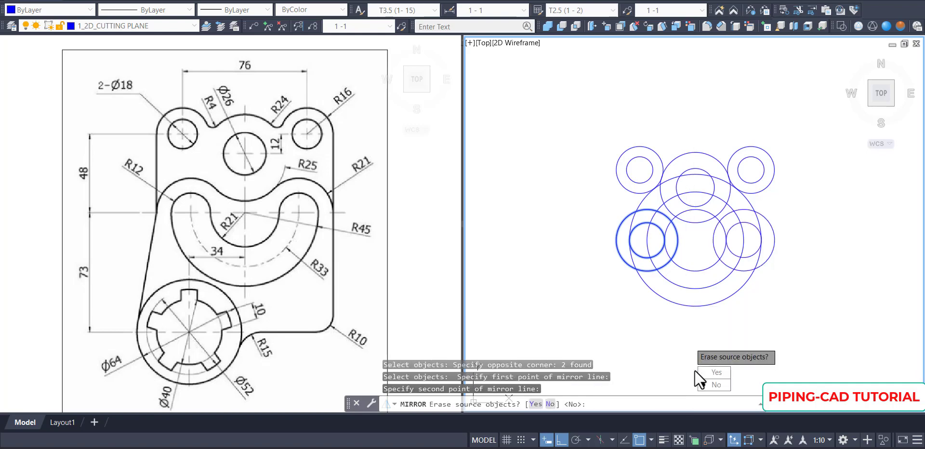
type("n")
key("Return")
Draw a circle of diameter 64 with its center tracked 73 below and 34 to the left of the radius-45 circle's center
middle_click_drag(675, 306, 672, 235)
left_click(326, 322)
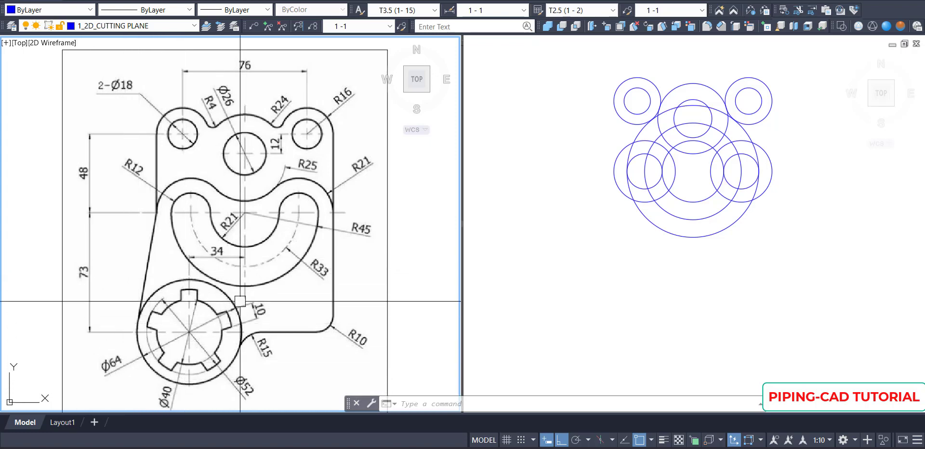
left_click(654, 290)
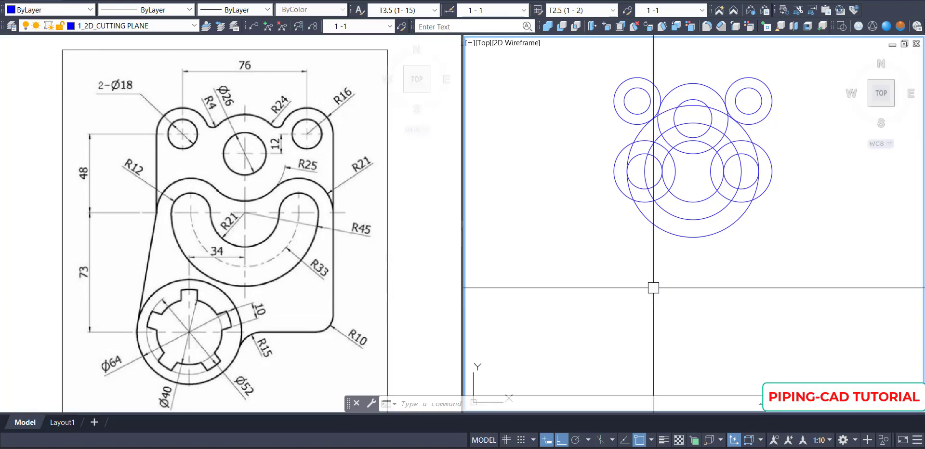
type("c")
key("Return")
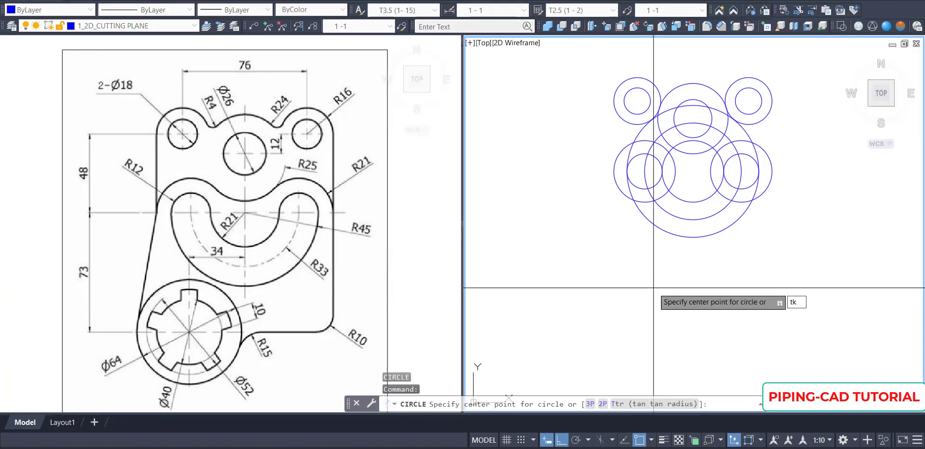
type("tk")
key("Return")
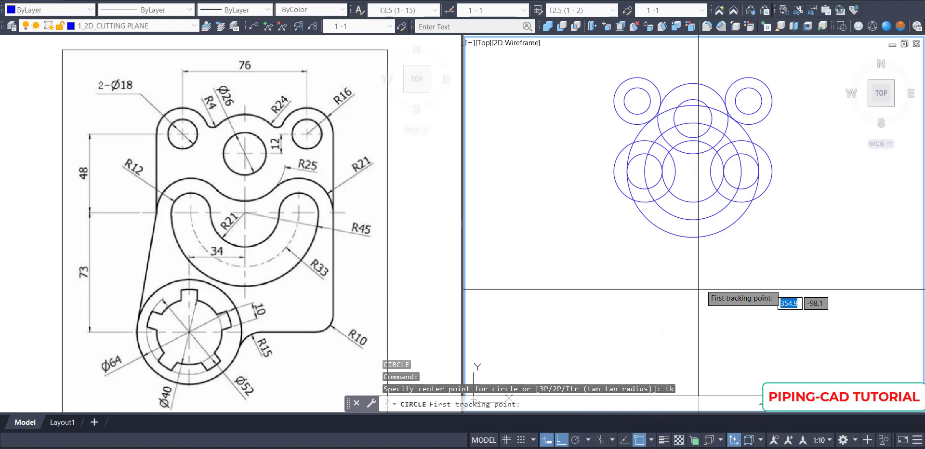
left_click(693, 172)
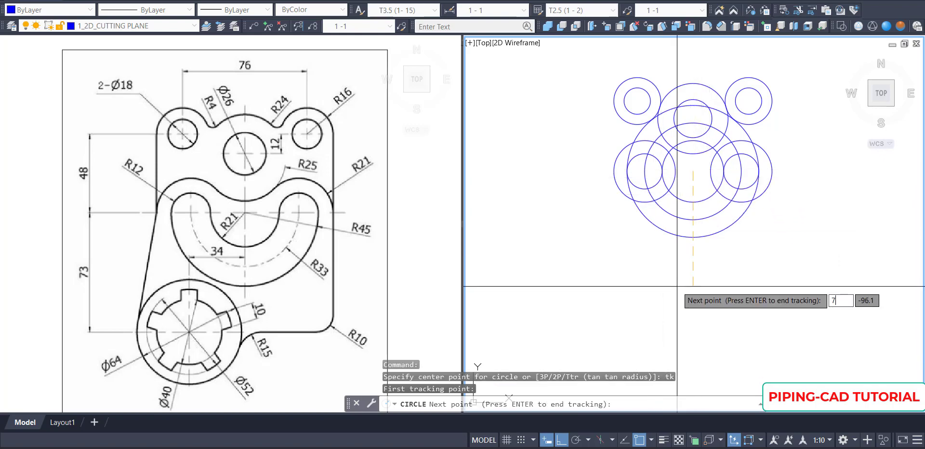
key("Return")
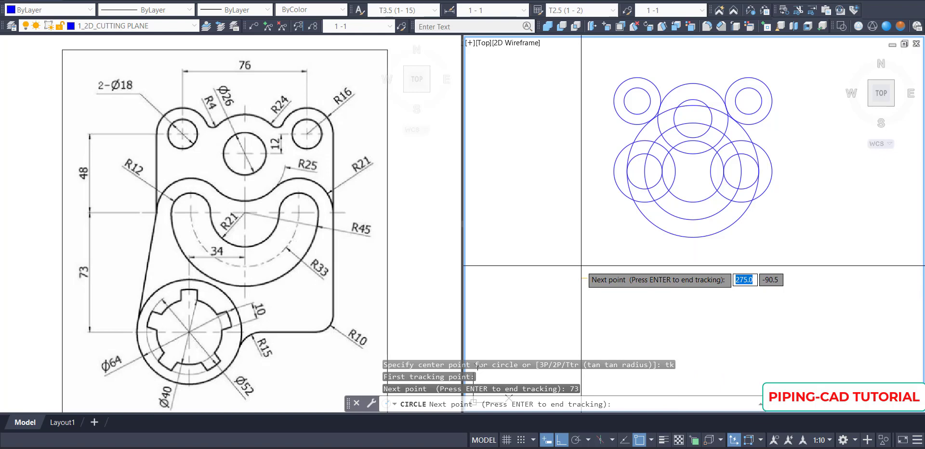
type("34")
key("Return")
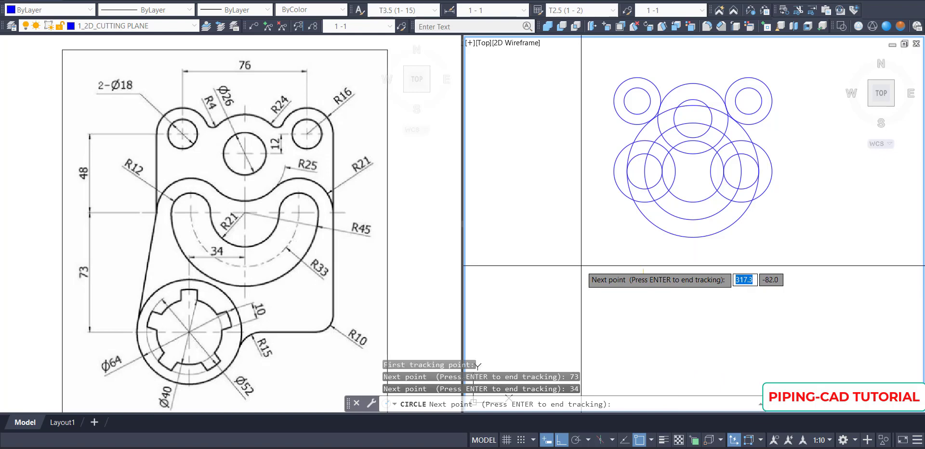
key("Return")
type("d")
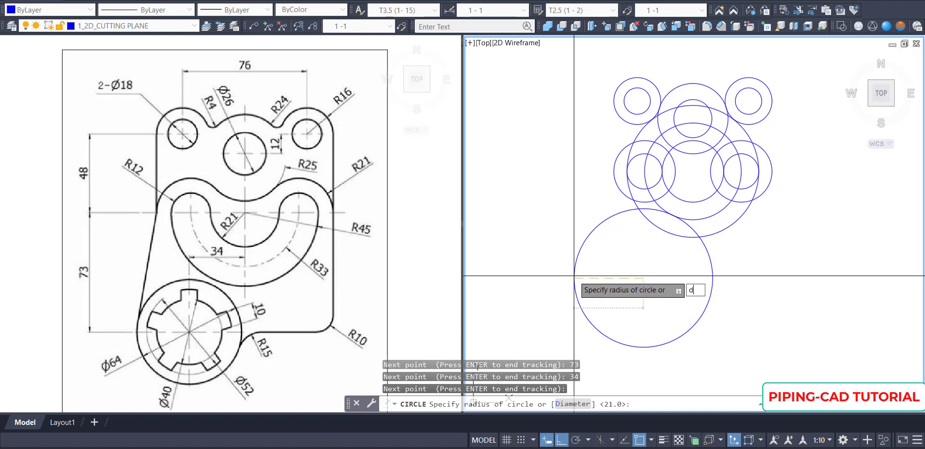
key("Return")
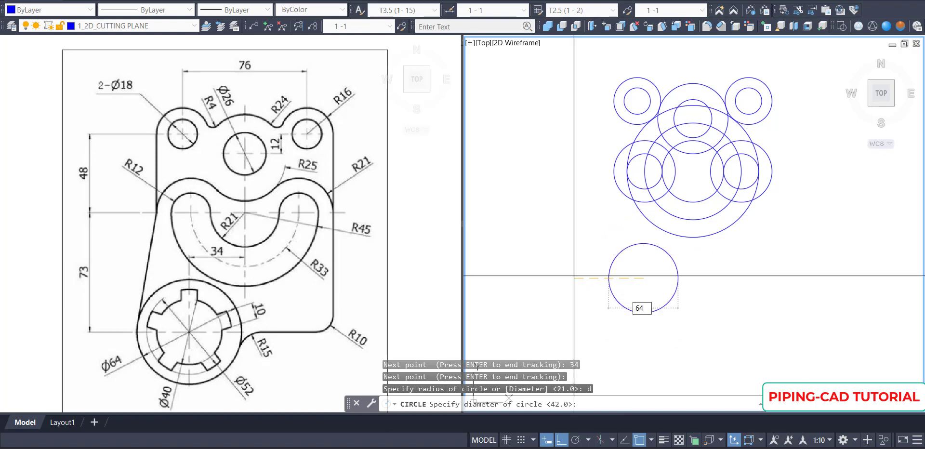
key("Return")
Finish the diameter-64 circle and draw a circle of diameter 52 concentric with it
key("Return")
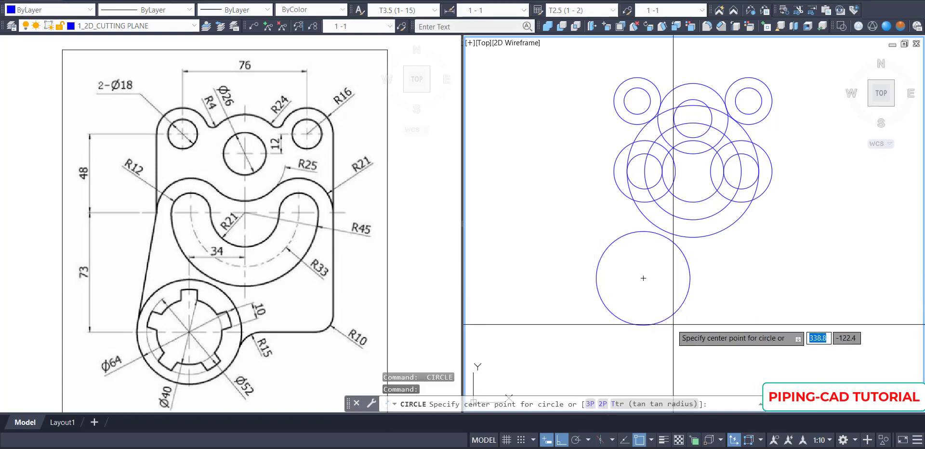
left_click(643, 278)
type("d")
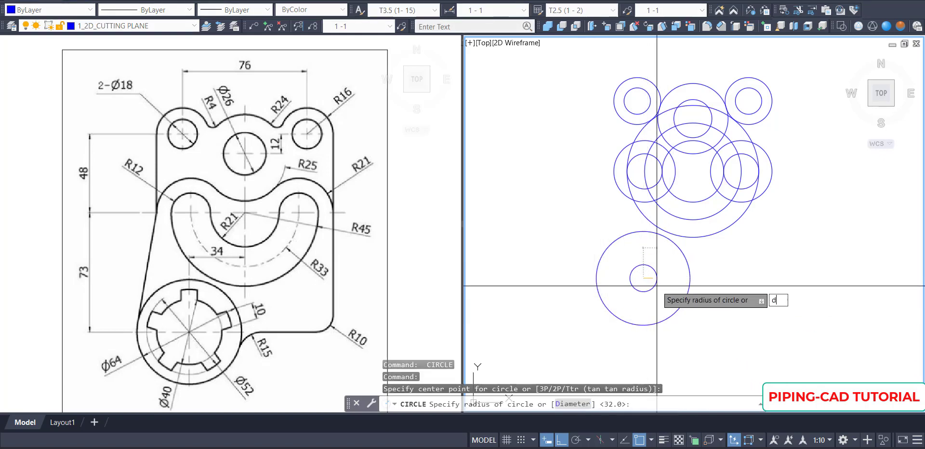
key("Return")
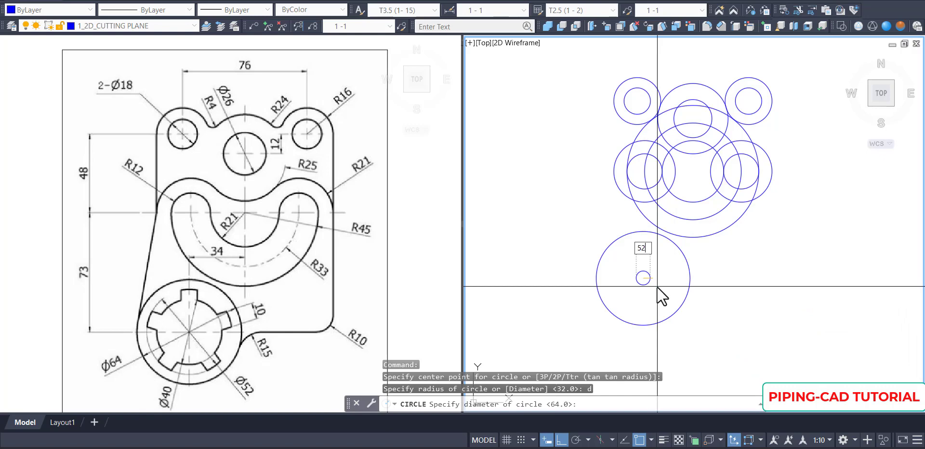
type("52")
key("Return")
Draw a circle of diameter 40 concentric with the diameter-64 and diameter-52 circles
key("Return")
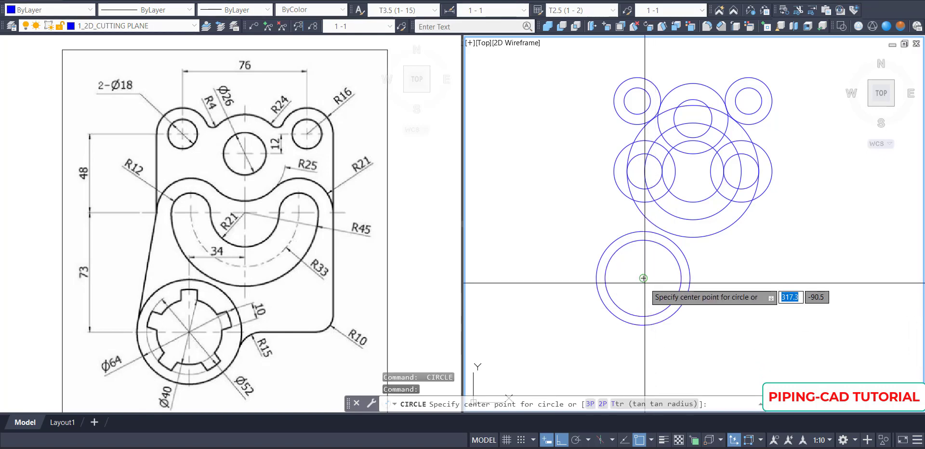
left_click(643, 278)
key("Return")
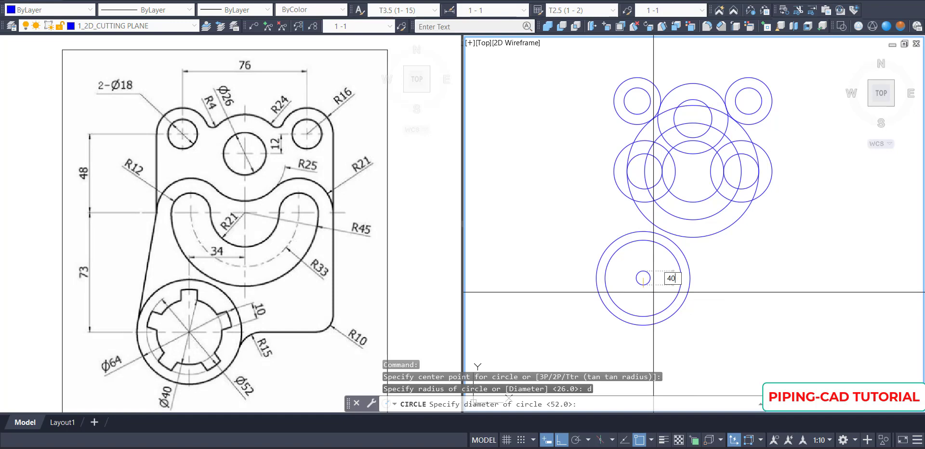
key("Return")
middle_click_drag(647, 284, 643, 289)
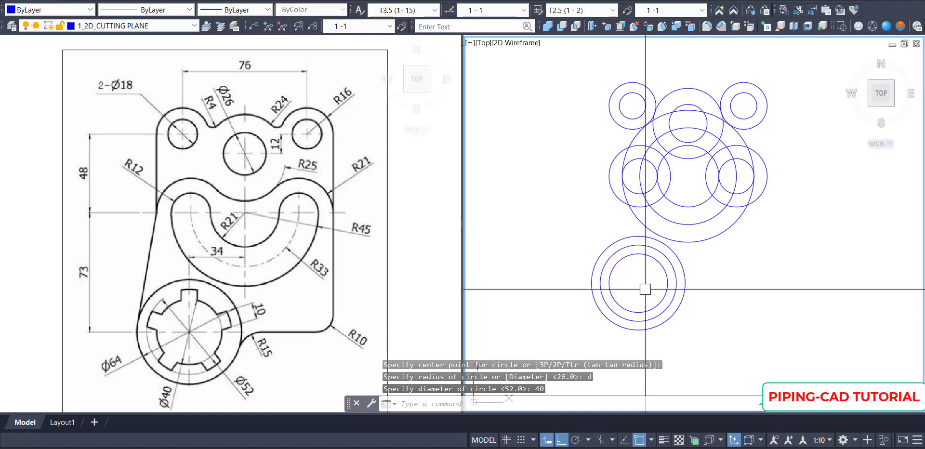
left_click(150, 253)
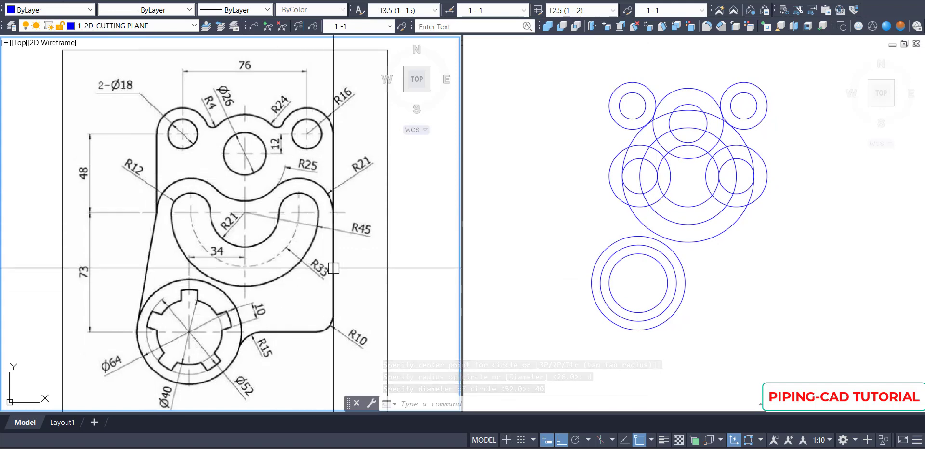
left_click(402, 260)
left_click(359, 240)
key("Escape")
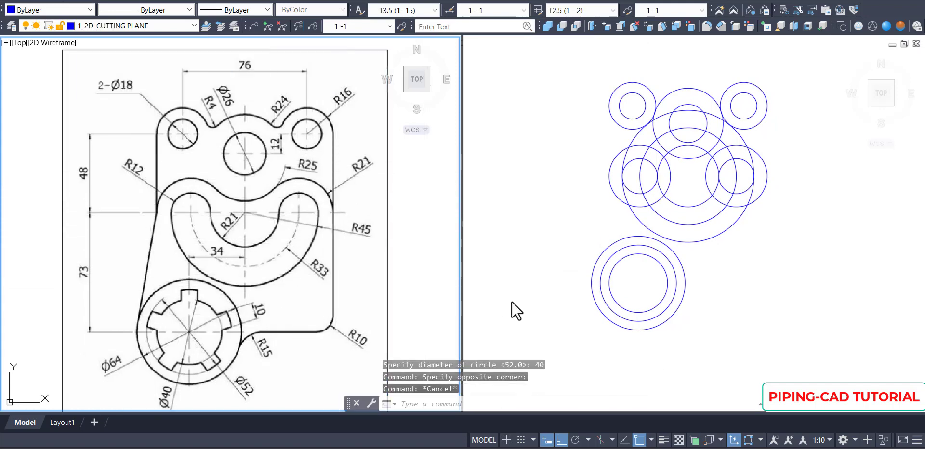
Draw a vertical line from the left quadrant of the upper-left radius-16 circle to the left quadrant of the left radius-21 circle
left_click(531, 280)
type("l")
key("Return")
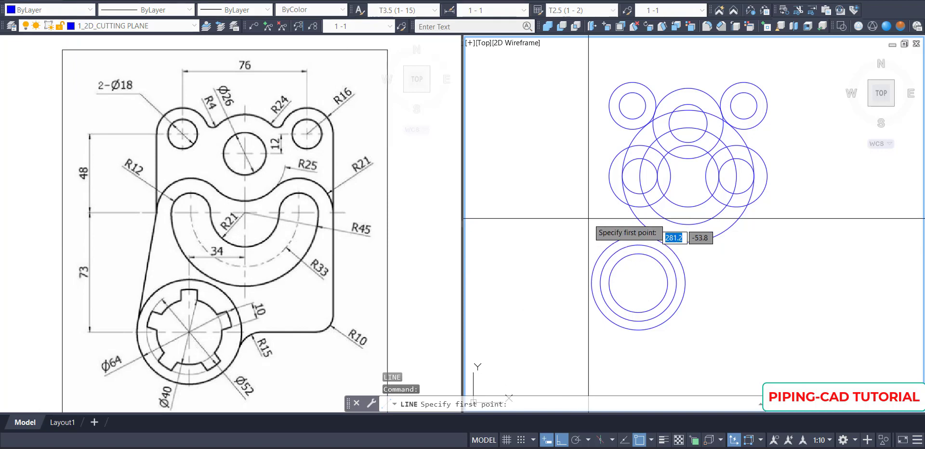
left_click(609, 105)
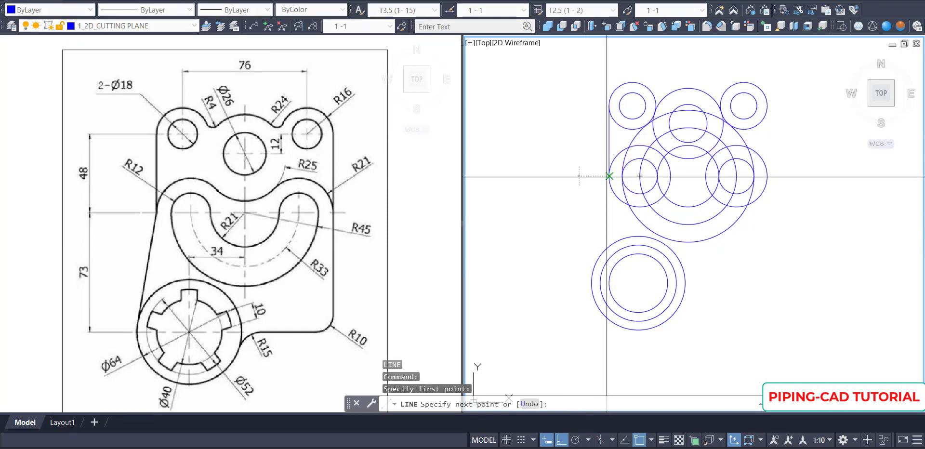
left_click(608, 178)
type("ta")
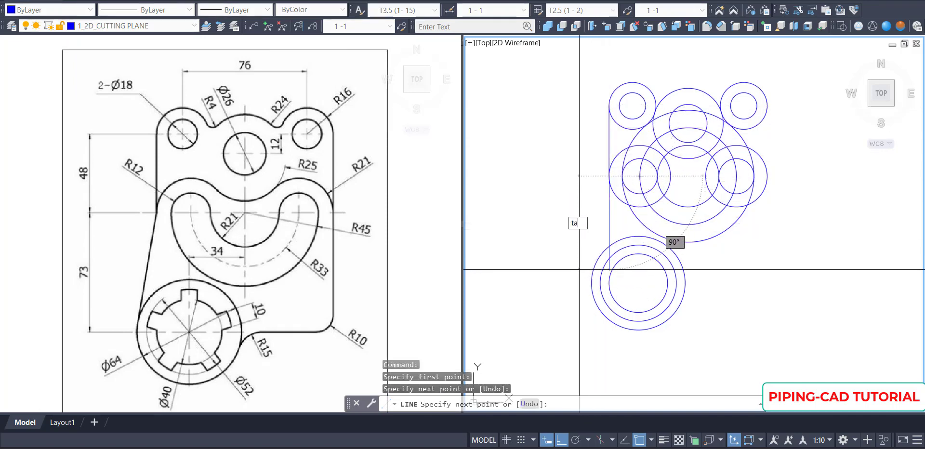
type("n")
key("Return")
key("Escape")
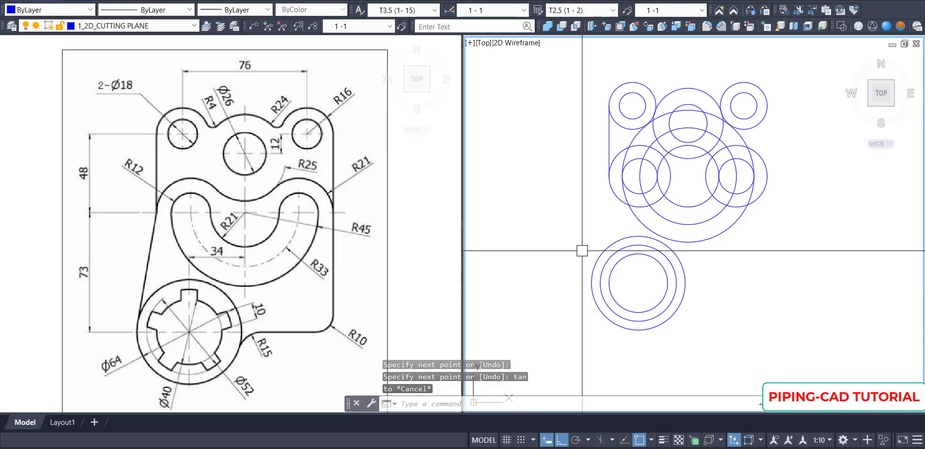
Draw a line from the lower end of the left vertical line tangent to the diameter-64 circle, with Ortho off
key("Return")
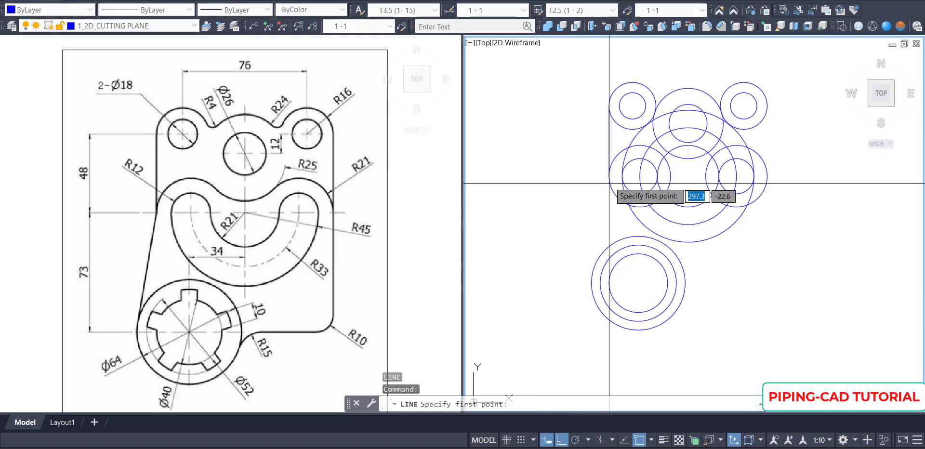
left_click(609, 177)
type("ta")
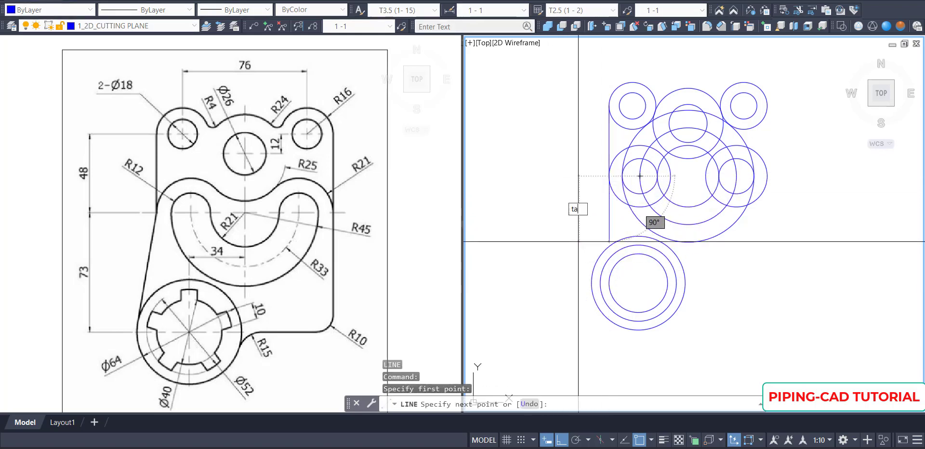
type("n")
key("Return")
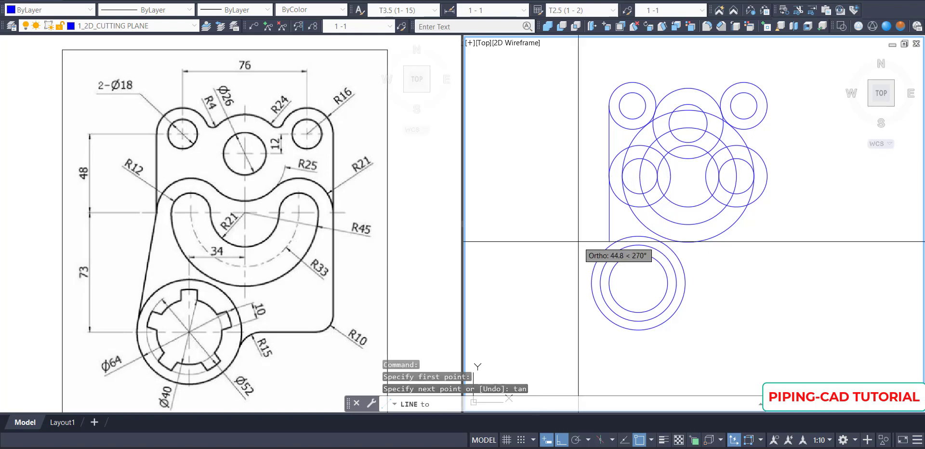
key("F8")
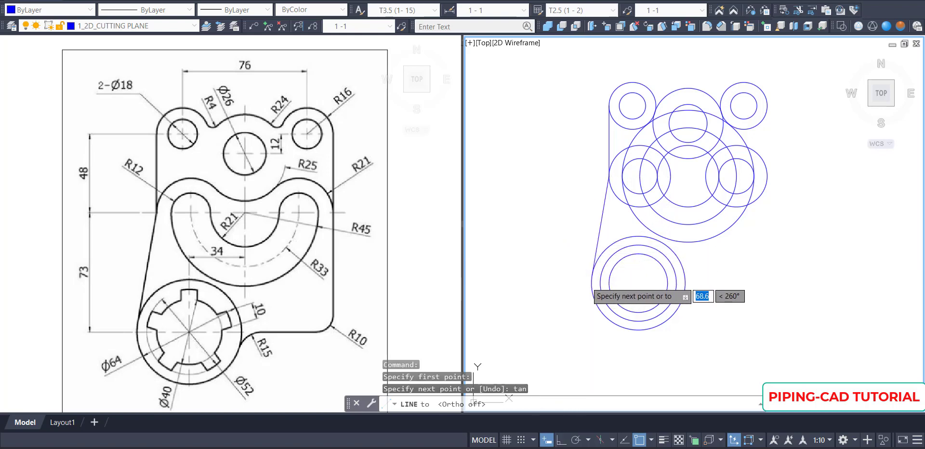
left_click(587, 282)
key("Return")
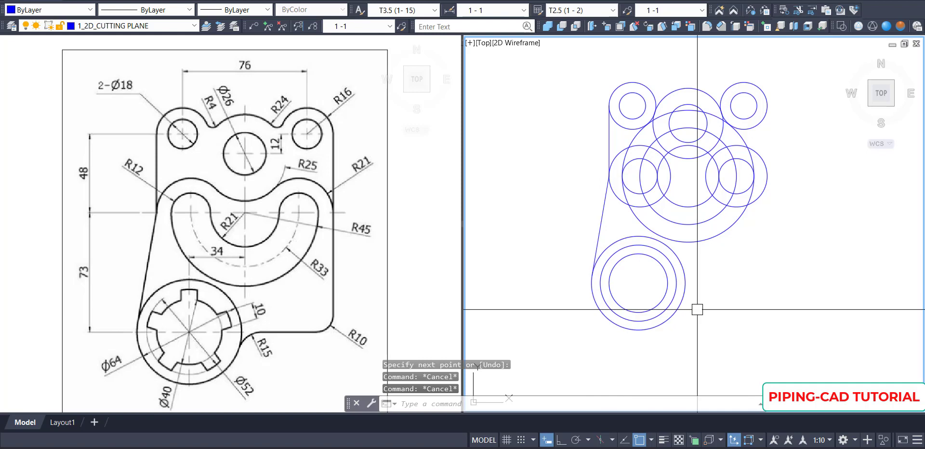
Draw a vertical line from the upper-right radius-16 circle's right quadrant through the right radius-21 circle's right quadrant, extending below the hub circles with Ortho on
key("Return")
left_click(744, 105)
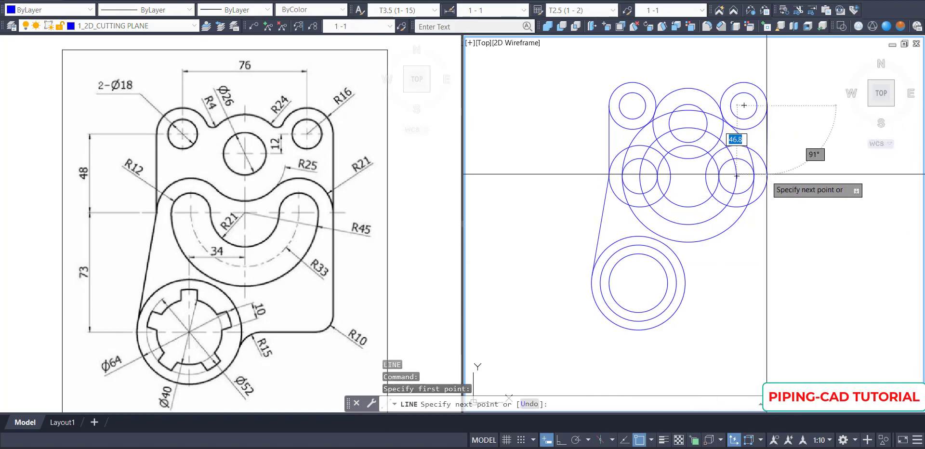
left_click(768, 176)
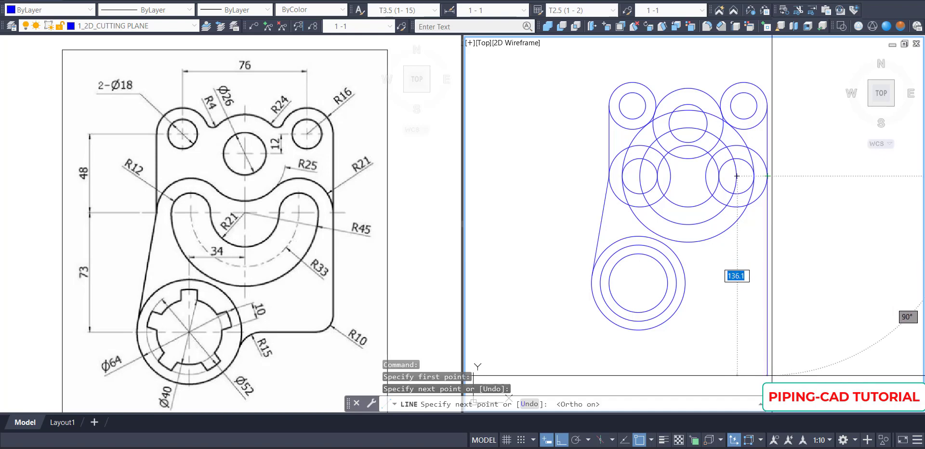
key("F8")
left_click(771, 366)
key("Escape")
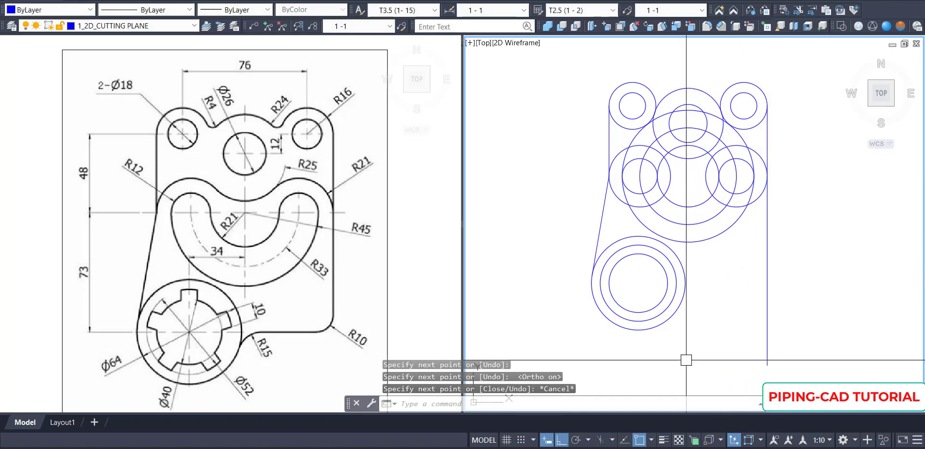
Draw a horizontal line from the right quadrant of the diameter-64 circle to beyond the plate's right vertical edge
key("Return")
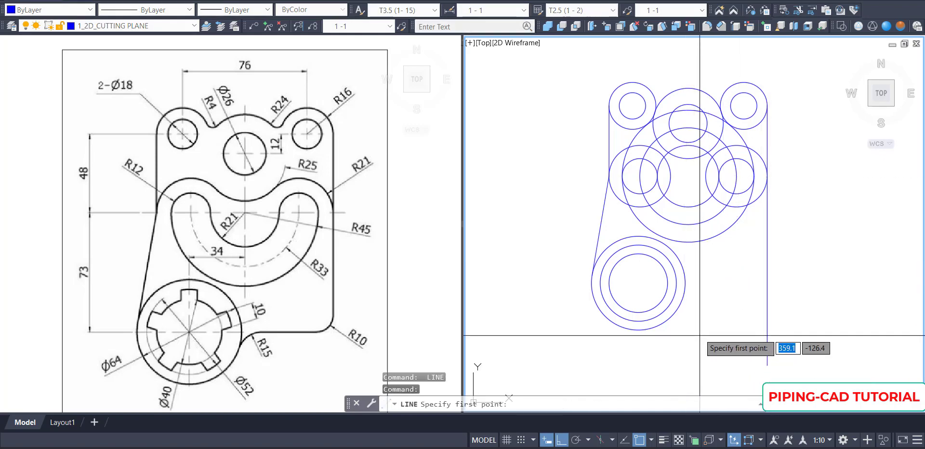
left_click(685, 283)
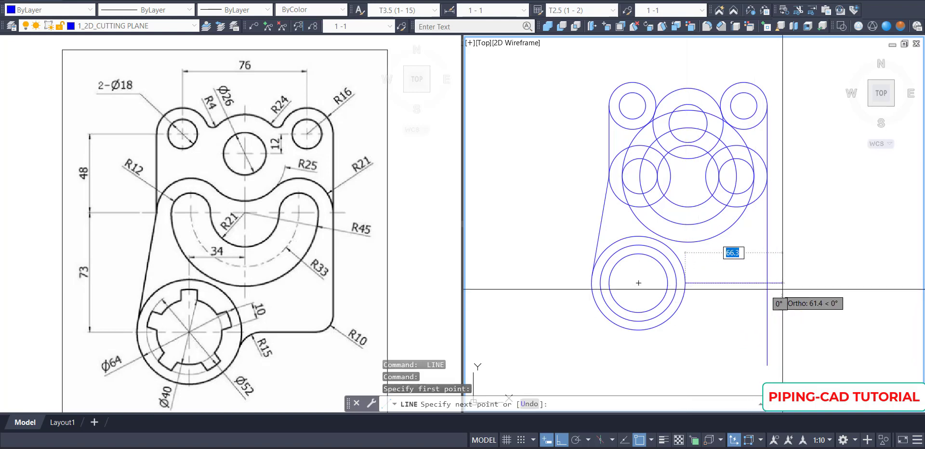
left_click(806, 283)
key("Escape")
key("Escape")
key("Escape")
Fillet the plate's lower-right corner between the horizontal bottom line and the right vertical line with radius 10
left_click(355, 320)
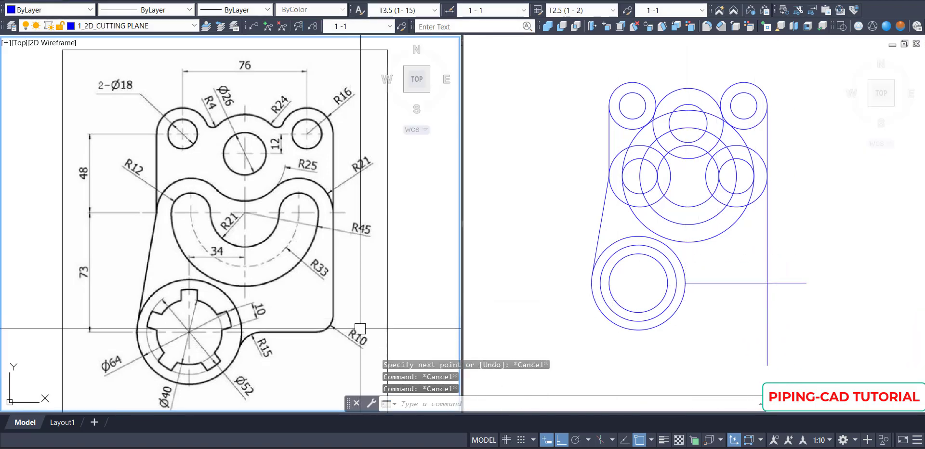
left_click(699, 333)
key("Escape")
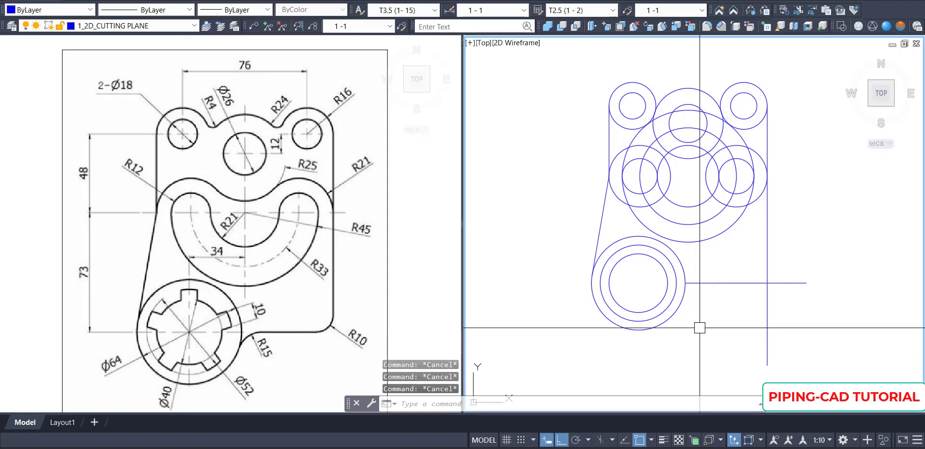
type("f")
key("Return")
type("r")
key("Return")
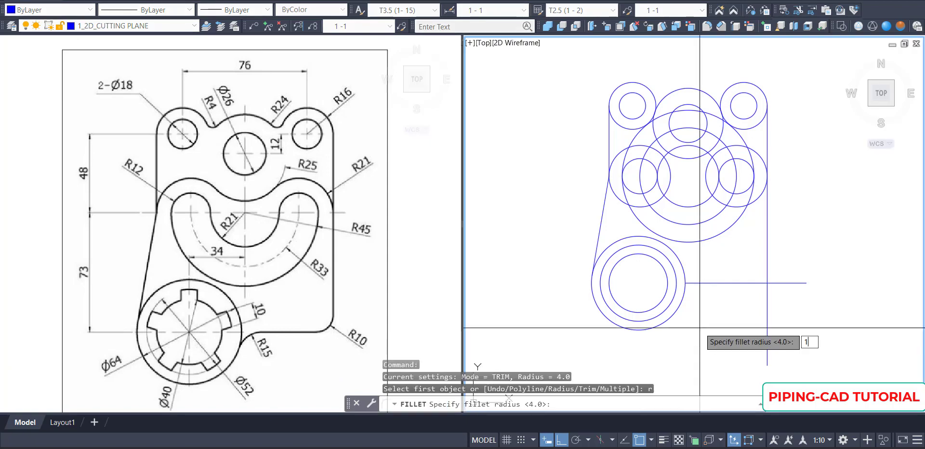
type("10")
key("Return")
left_click(731, 283)
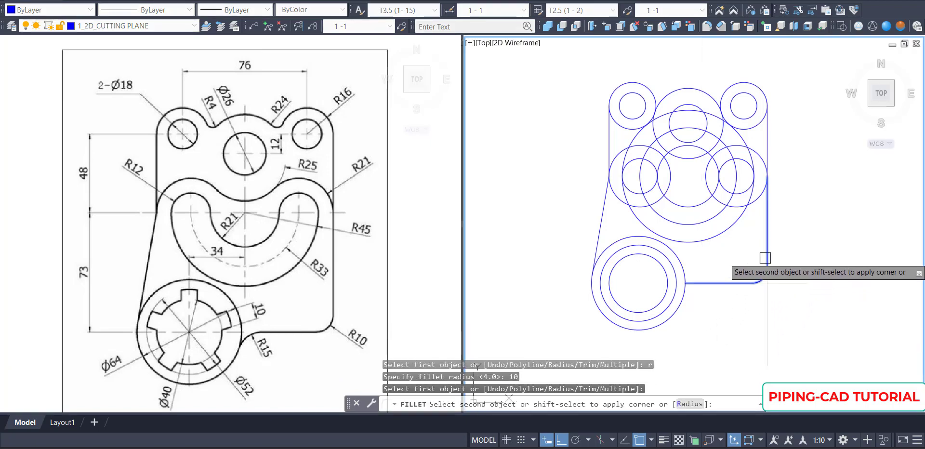
left_click(767, 256)
key("Escape")
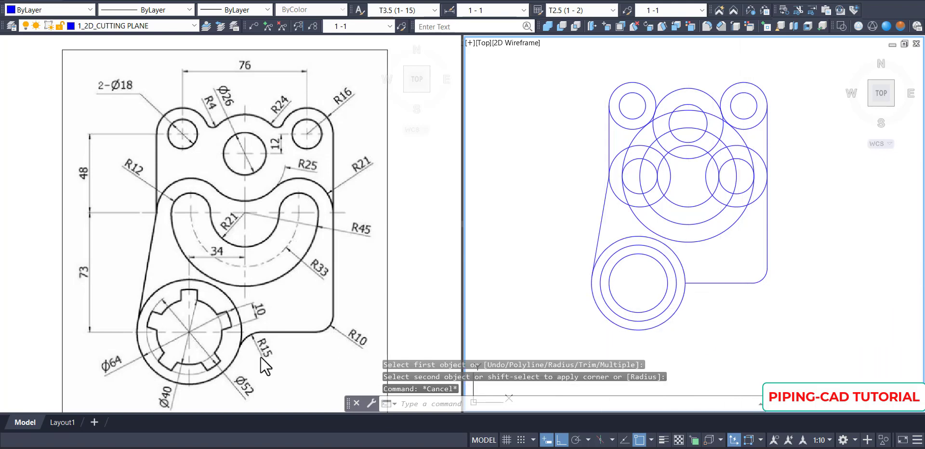
type("f")
key("Return")
type("f")
key("Return")
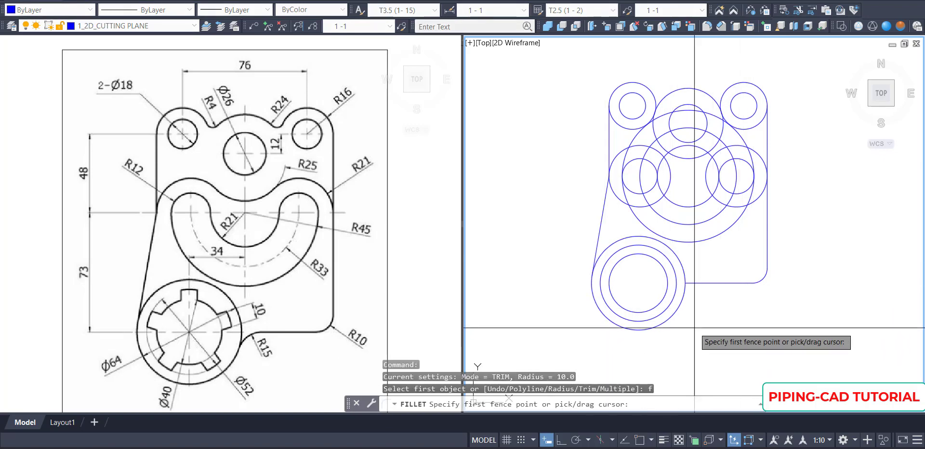
type("15")
key("Return")
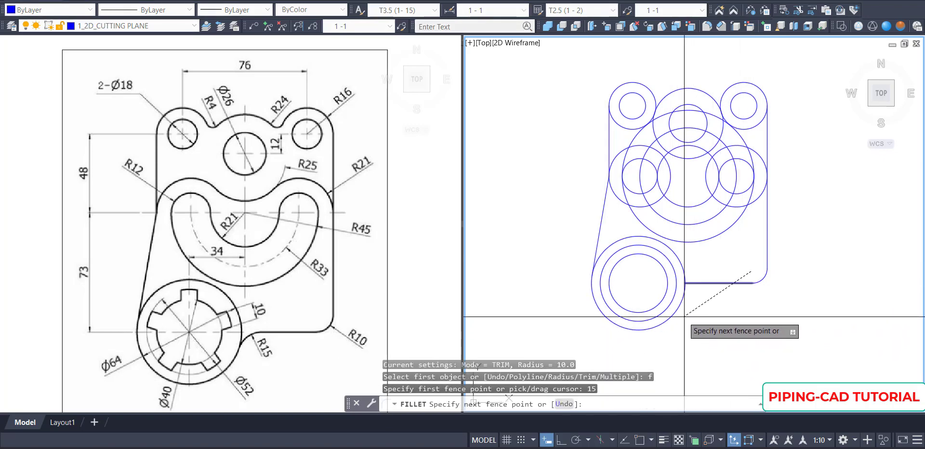
key("Escape")
Fillet the junction between the diameter-64 circle and the horizontal bottom line with radius 15
key("Return")
type("r")
key("Return")
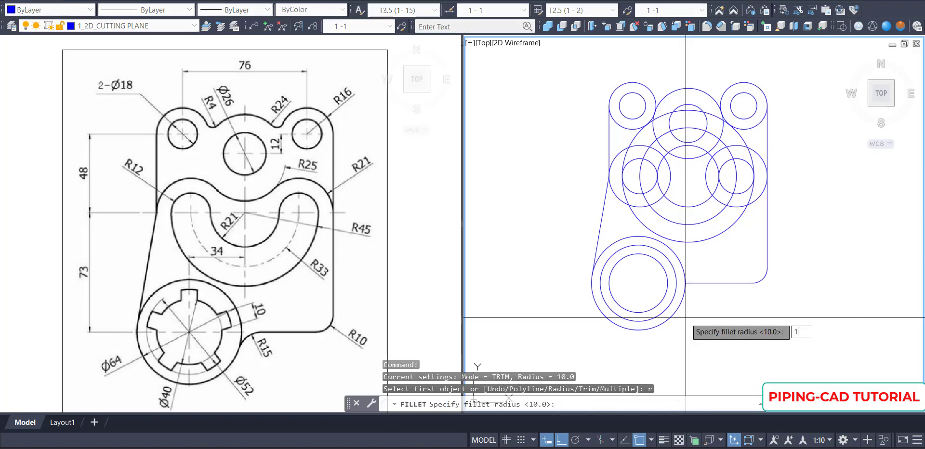
type("15")
key("Return")
left_click(681, 305)
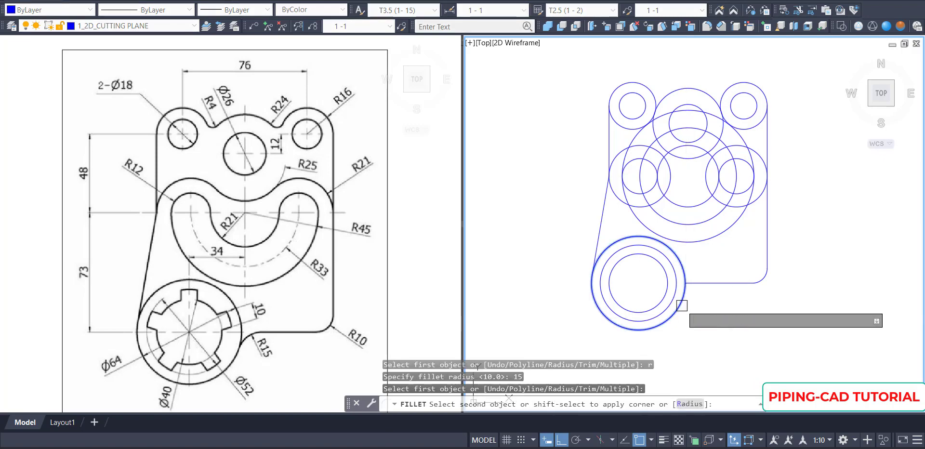
left_click(705, 283)
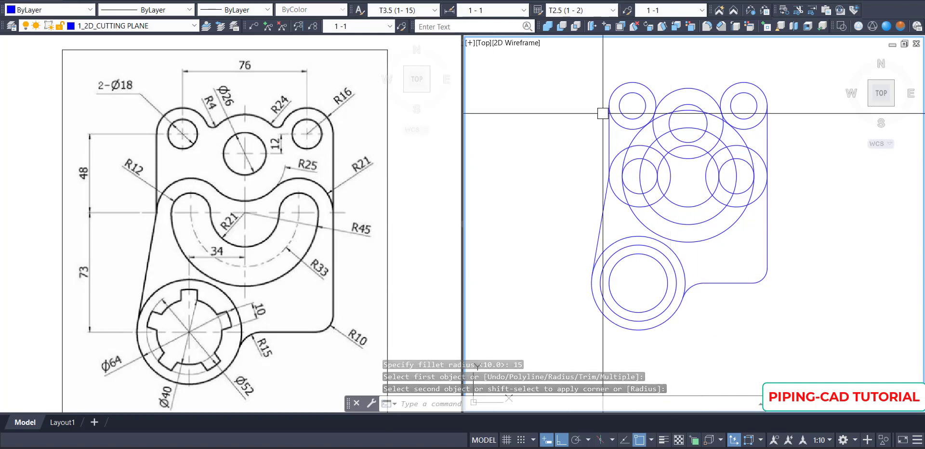
Fillet the radius-24 circle with the upper-left and upper-right radius-16 circles using radius 4
key("Return")
type("r")
key("Return")
key("Return")
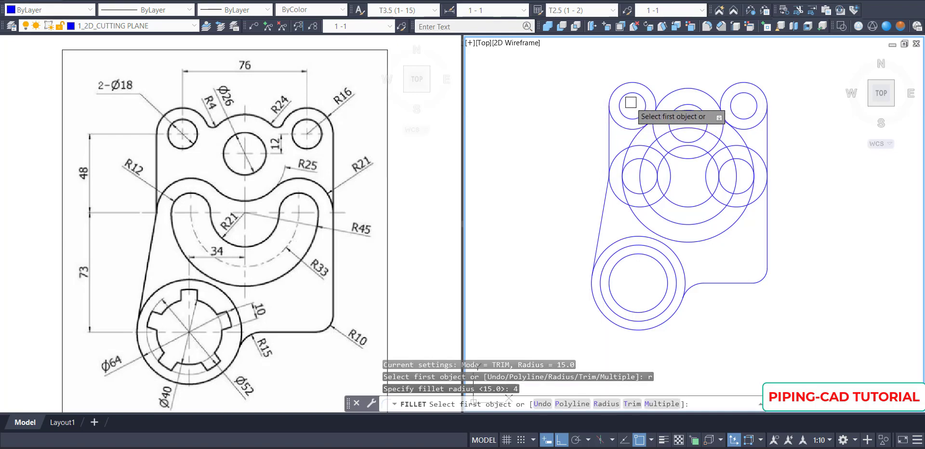
left_click(636, 82)
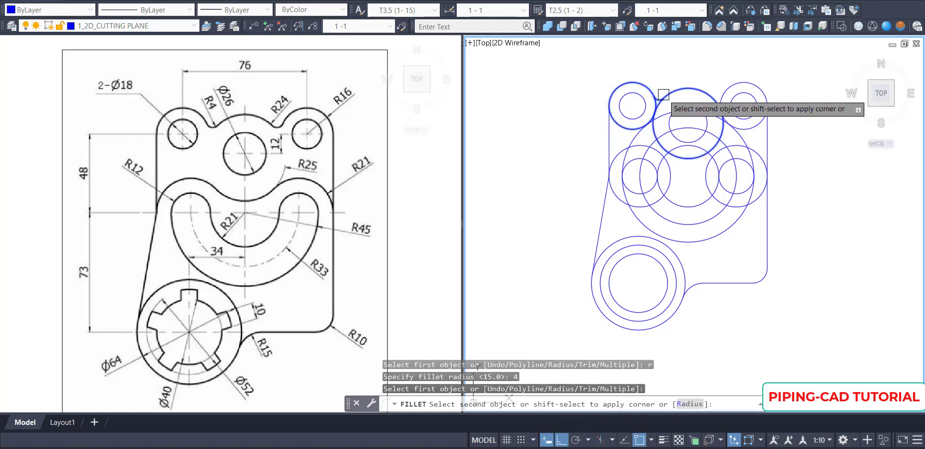
left_click(664, 94)
key("Return")
left_click(713, 96)
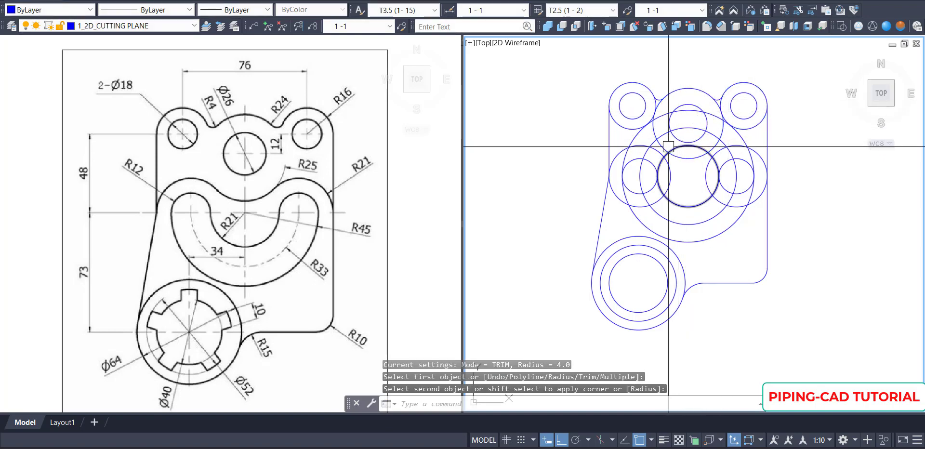
Try to trim the overlapping arcs of the upper-left radius-16 circle and the radius-24 circle below their radius-4 fillet
key("Escape")
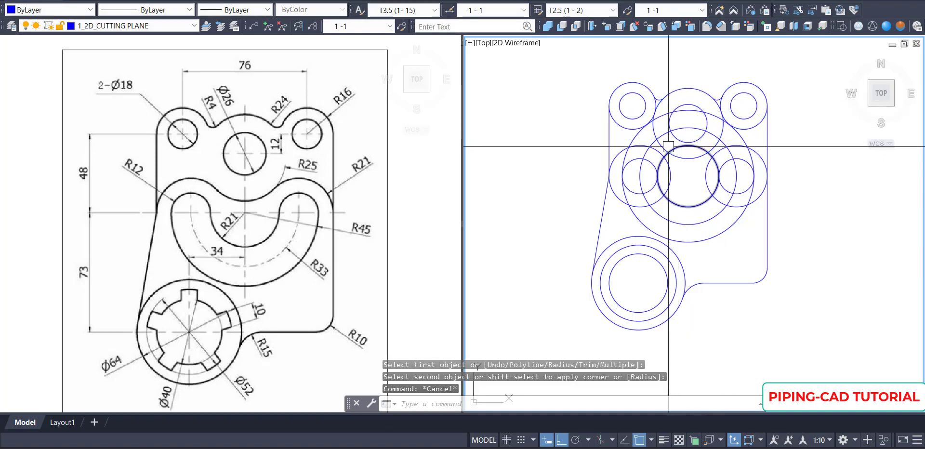
type("tr")
key("Return")
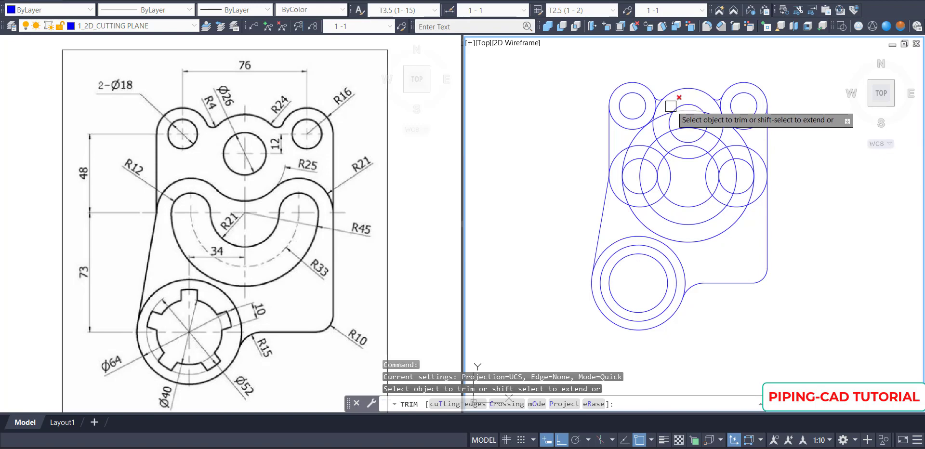
scroll(671, 106, "up", 3)
left_click(670, 106)
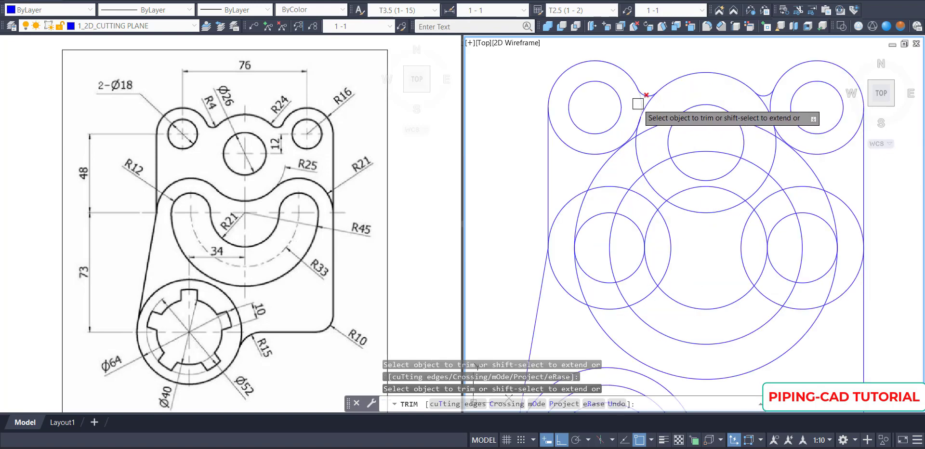
scroll(638, 104, "up", 3)
left_click(651, 106)
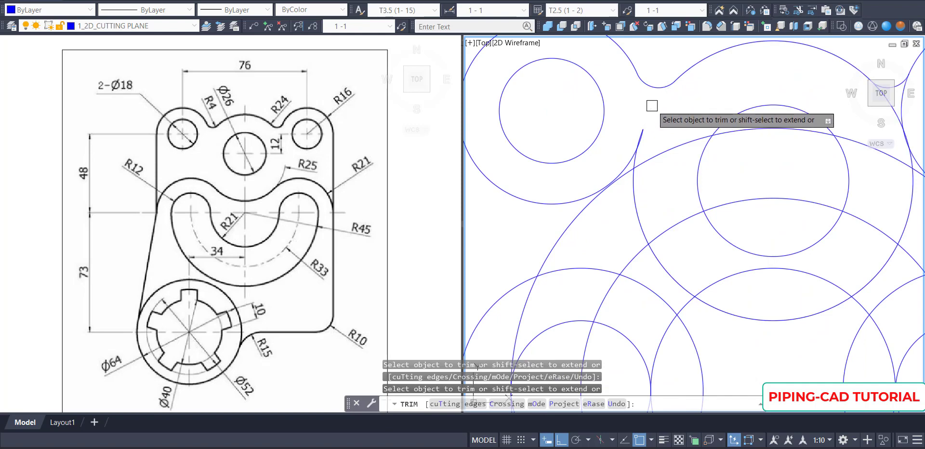
scroll(652, 105, "down", 3)
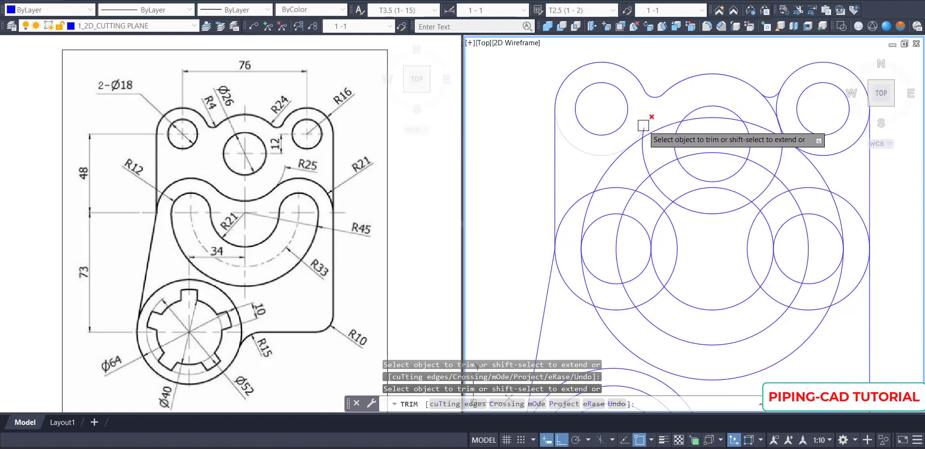
key("Escape")
scroll(653, 94, "down", 2)
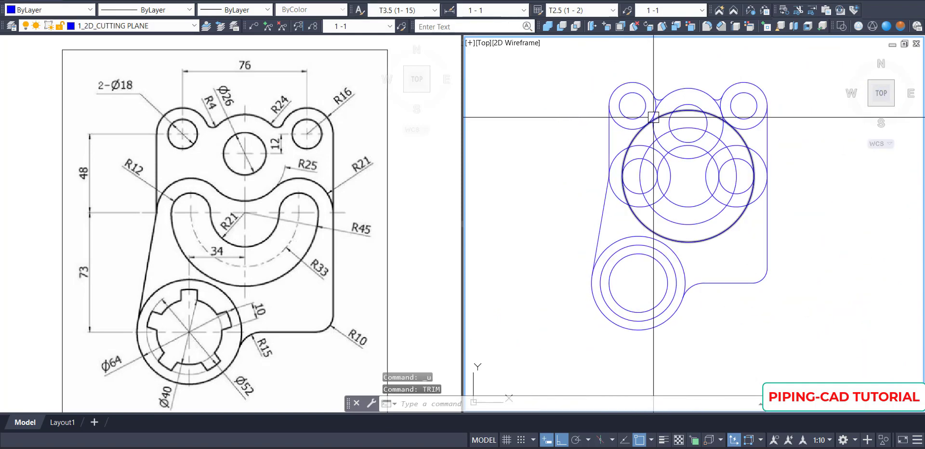
Trim the upper-left radius-16 circle's inner arc and the concentric radius-45, 33 and 21 circles' tops inside the radius-24 circle
scroll(665, 101, "up", 6)
key("space")
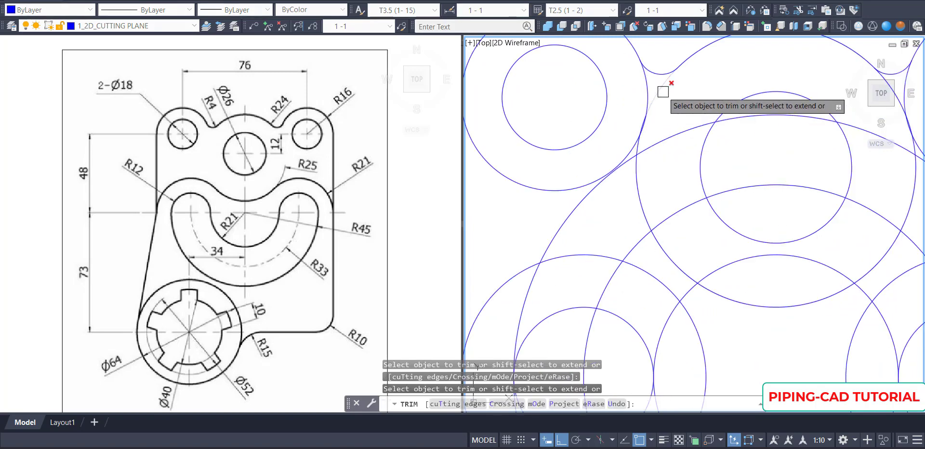
scroll(620, 134, "down", 3)
scroll(718, 136, "up", 3)
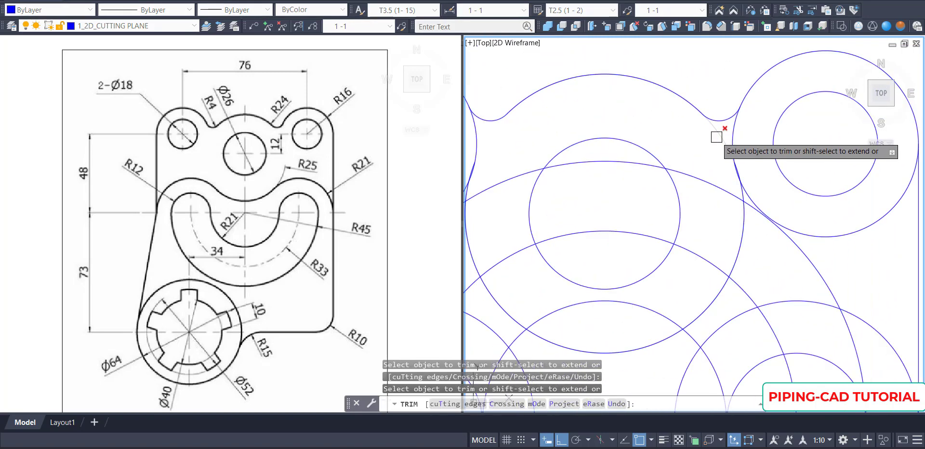
scroll(716, 137, "down", 3)
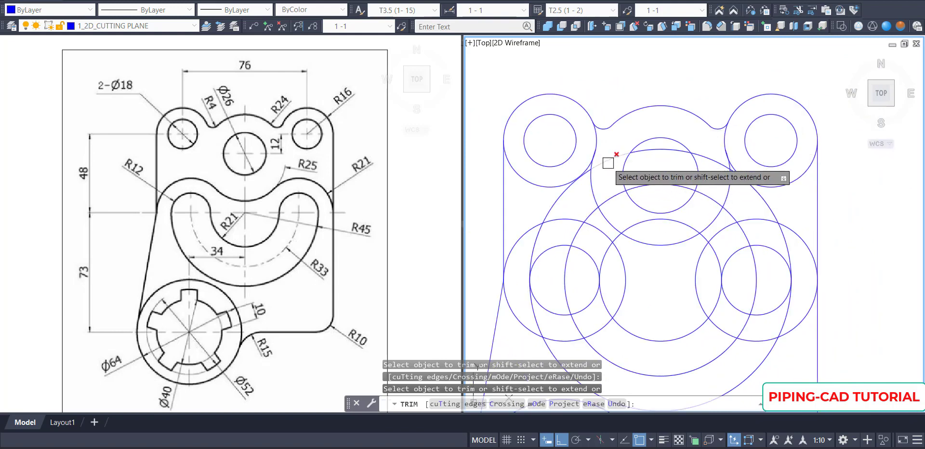
left_click(672, 150)
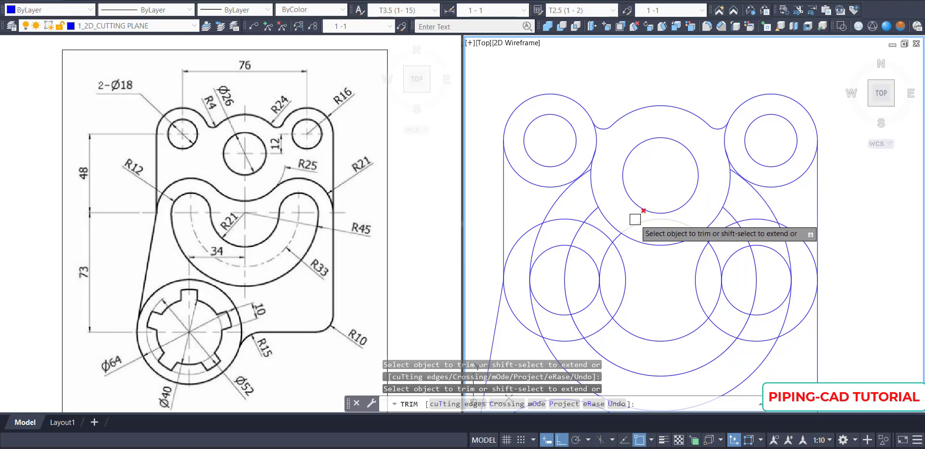
middle_click_drag(638, 220, 696, 160)
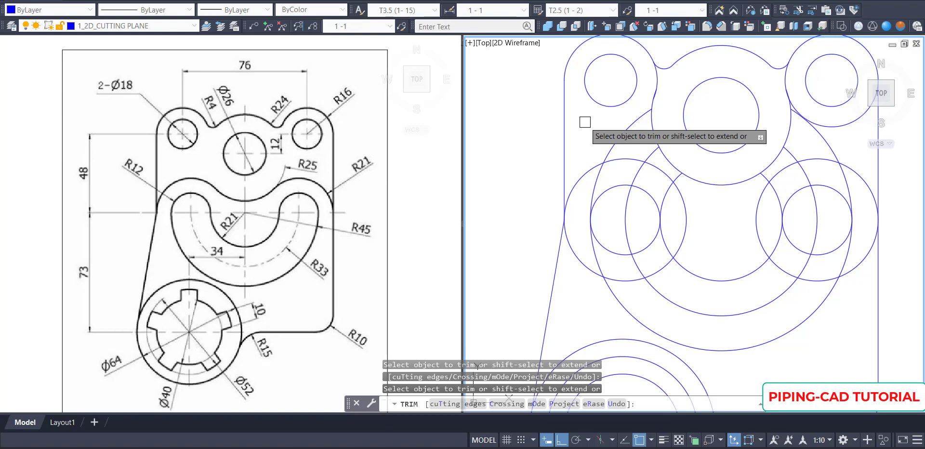
Trim the radius-24 circle's side arcs below both radius-4 fillets and the leftover end of the upper-left radius-16 arc
left_click(658, 93)
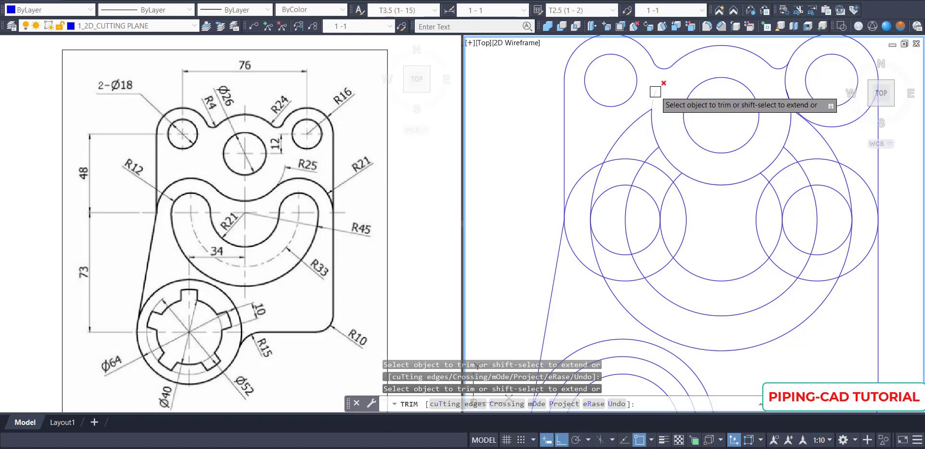
left_click(656, 93)
left_click(658, 91)
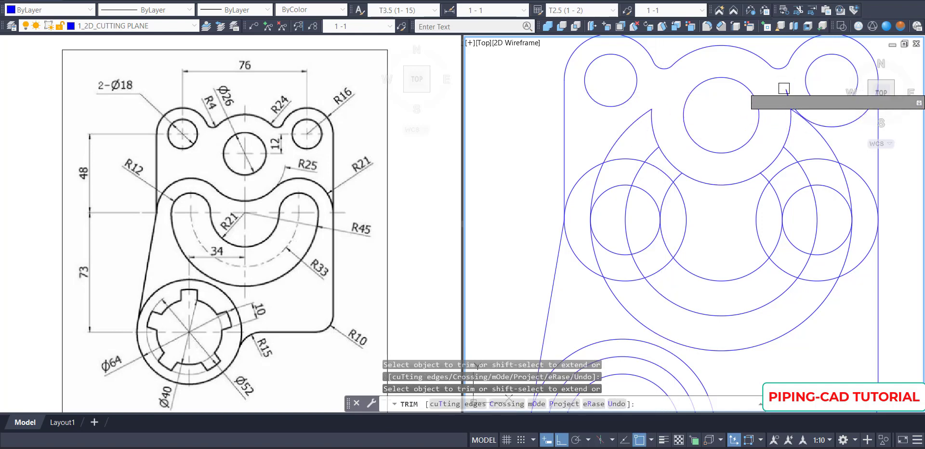
middle_click_drag(785, 91, 695, 113)
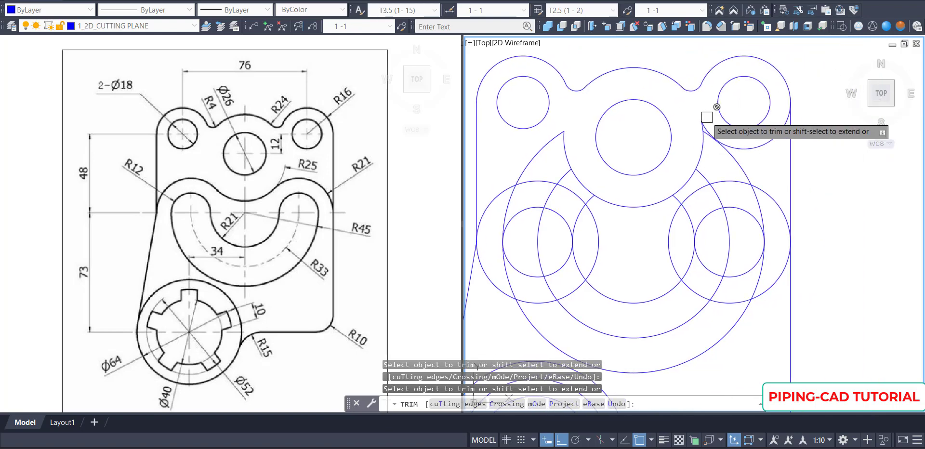
key("Return")
middle_click_drag(687, 149, 734, 114)
key("Escape")
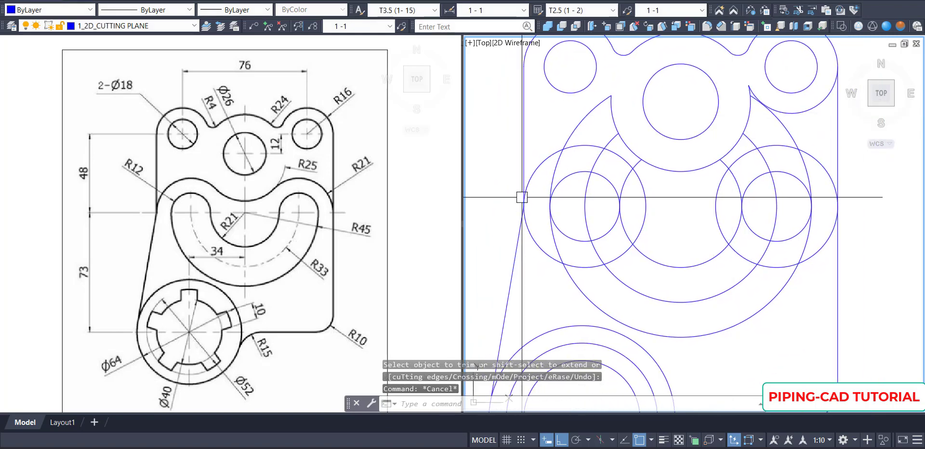
Draw a circle of radius 25 tangent to the two radius-21 circles around the slot ends, using the tangent-tangent-radius option
left_click(278, 202)
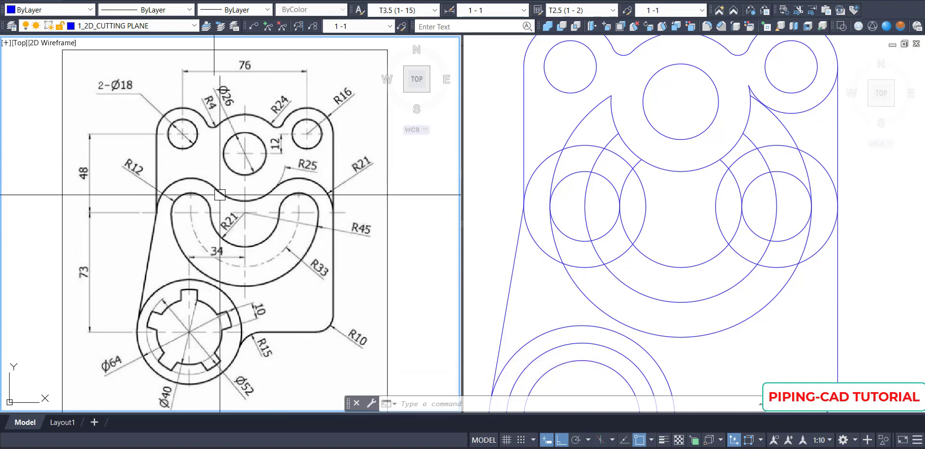
left_click(680, 208)
key("Escape")
key("Escape")
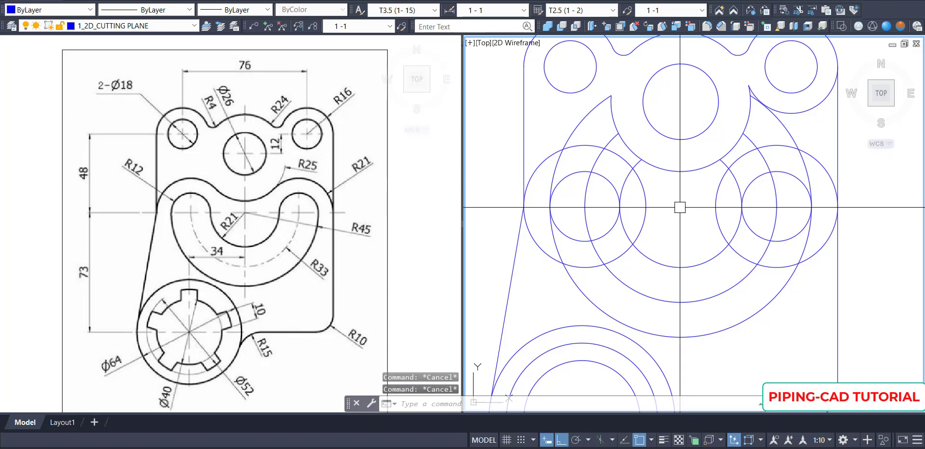
type("c")
key("Return")
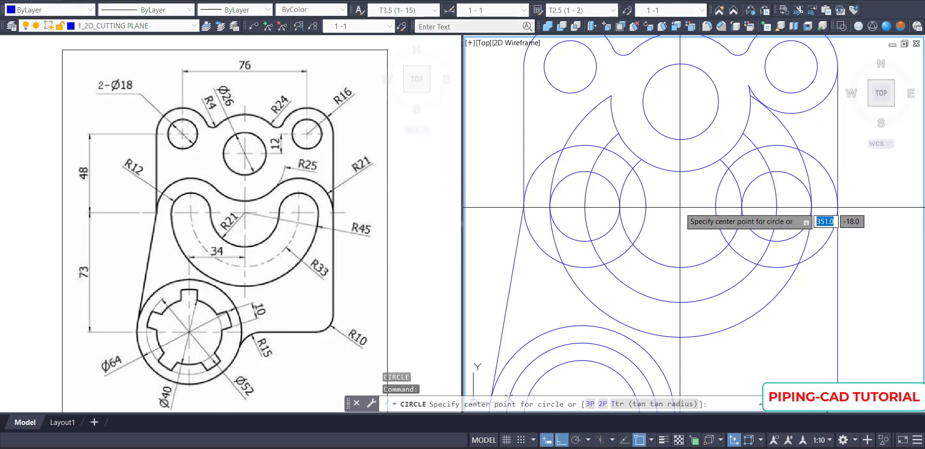
key("Return")
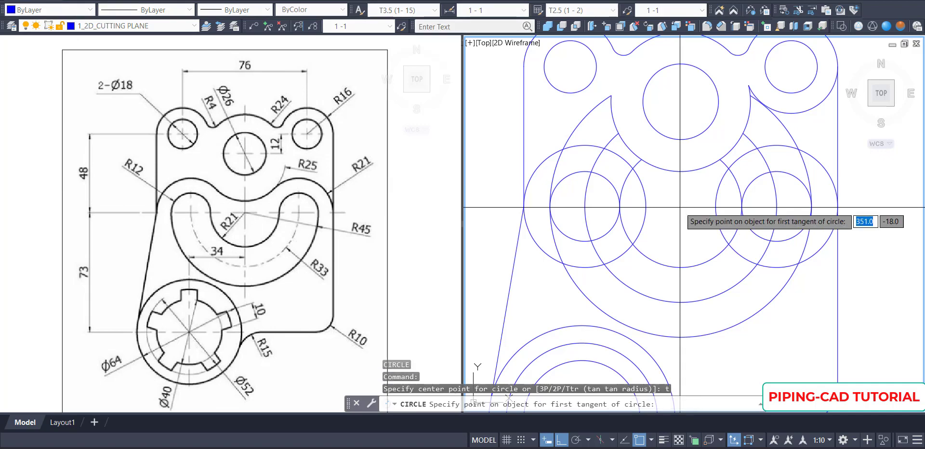
left_click(592, 146)
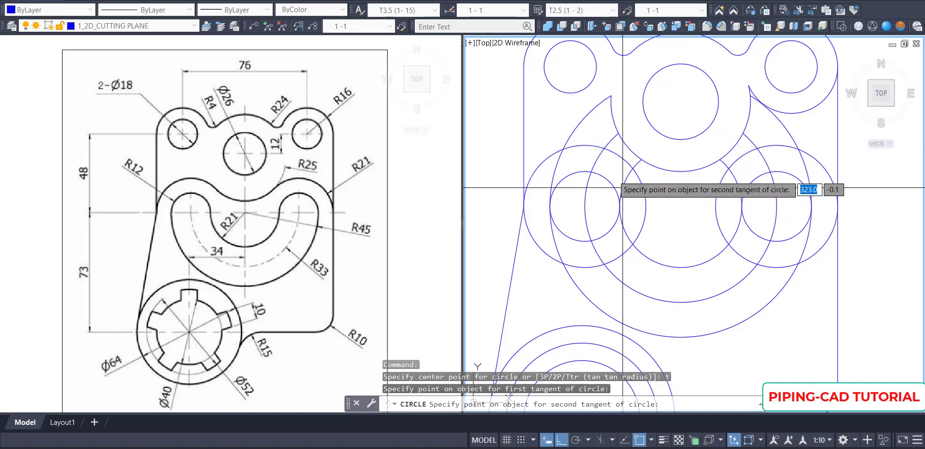
left_click(746, 156)
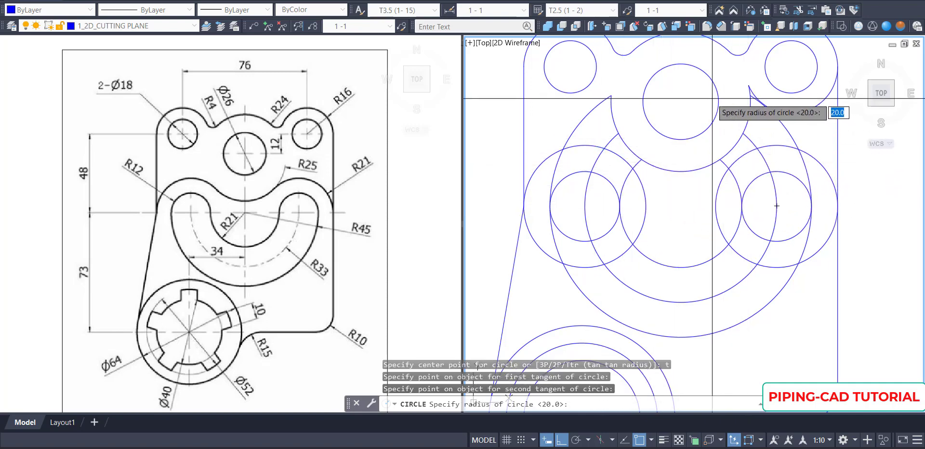
middle_click_drag(710, 107, 701, 140)
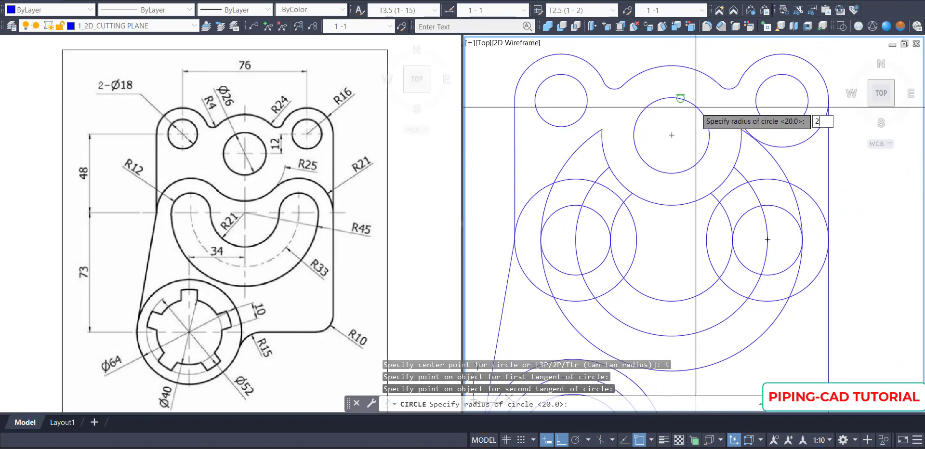
key("Return")
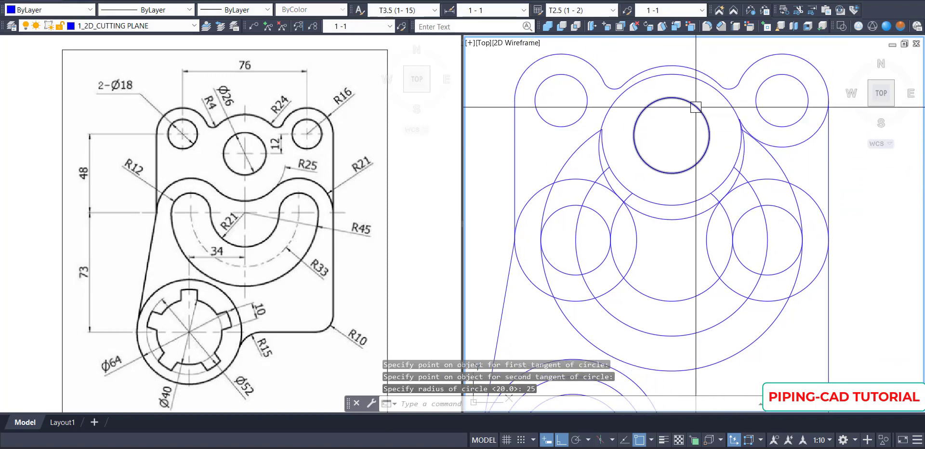
key("Return")
key("Escape")
key("Escape")
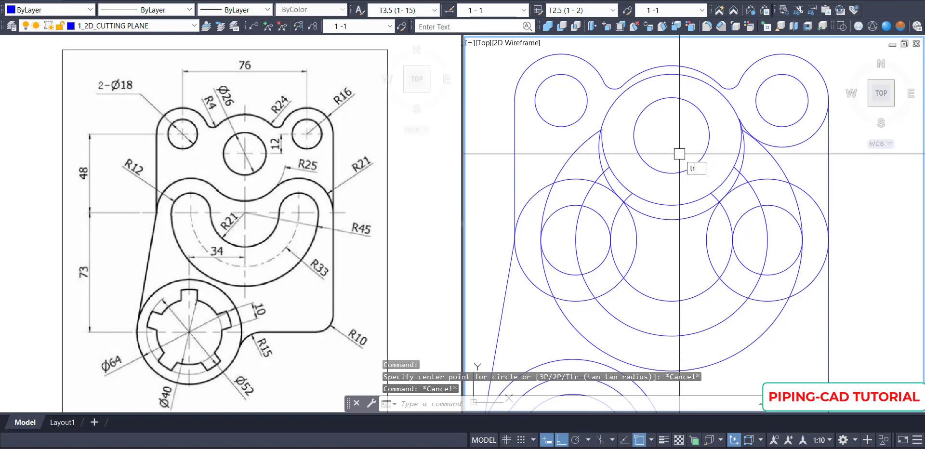
Trim the radius-25 circle's upper arc, the radius-24 circle's lower arc and the large arc protruding above the left radius-21 circle
type("tr")
key("Return")
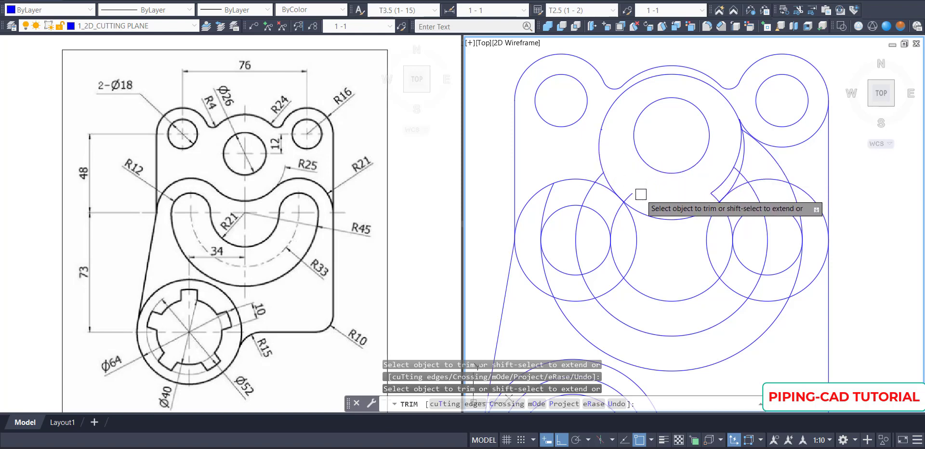
left_click(714, 192)
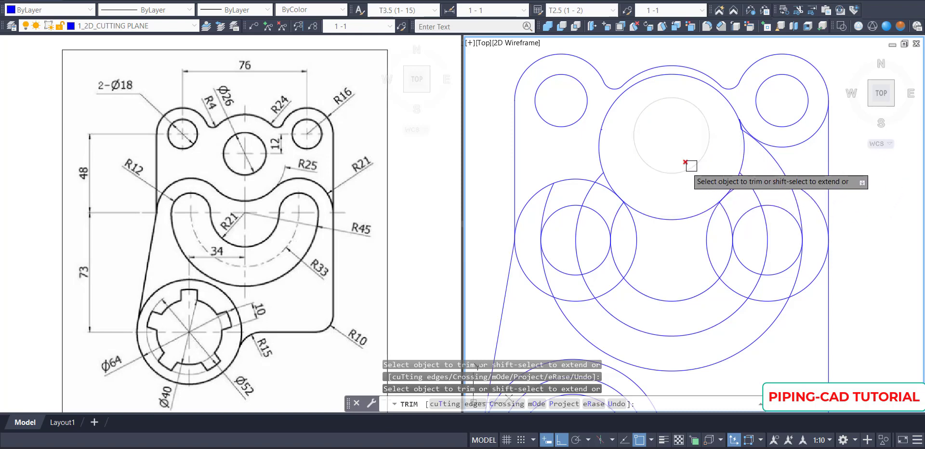
left_click(604, 125)
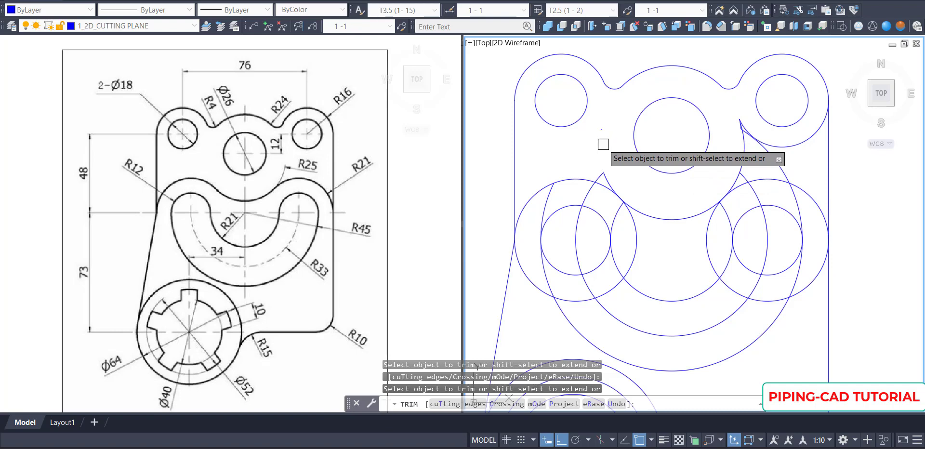
scroll(607, 182, "up", 5)
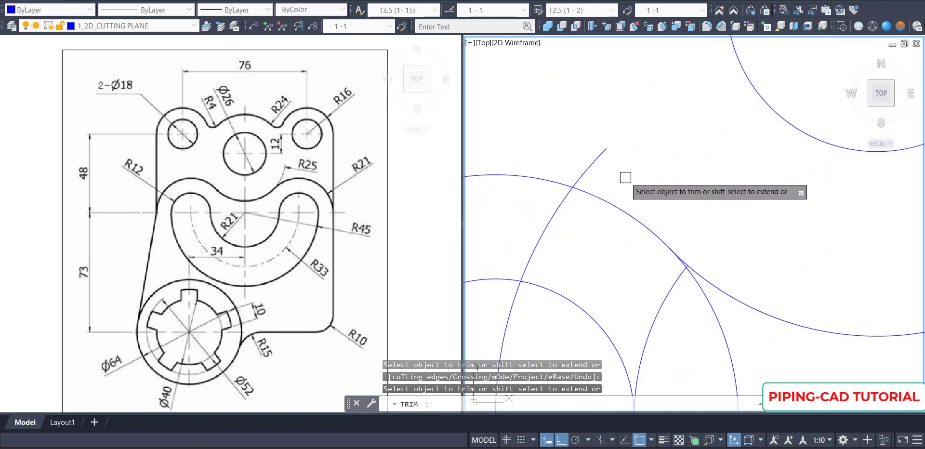
left_click_drag(580, 160, 593, 168)
key("Escape")
scroll(613, 140, "down", 6)
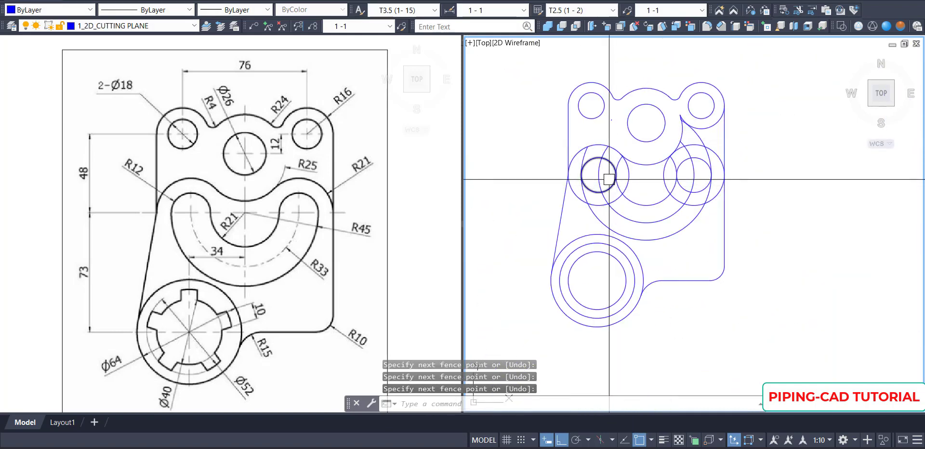
Trim the slot arcs crossing the left radius-21 circle outside the radius-12 circle, and cut away that radius-21 circle's lower-left arc
scroll(608, 181, "up", 3)
scroll(608, 181, "down", 3)
type("tr")
key("space")
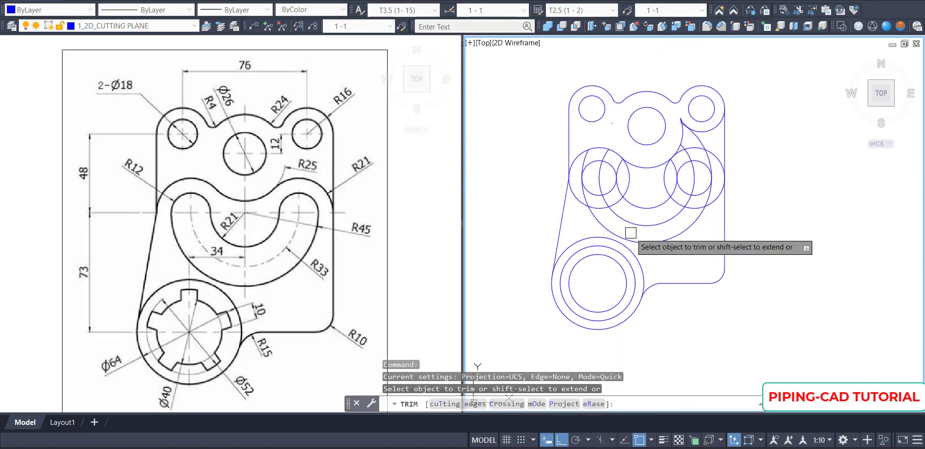
scroll(584, 199, "up", 3)
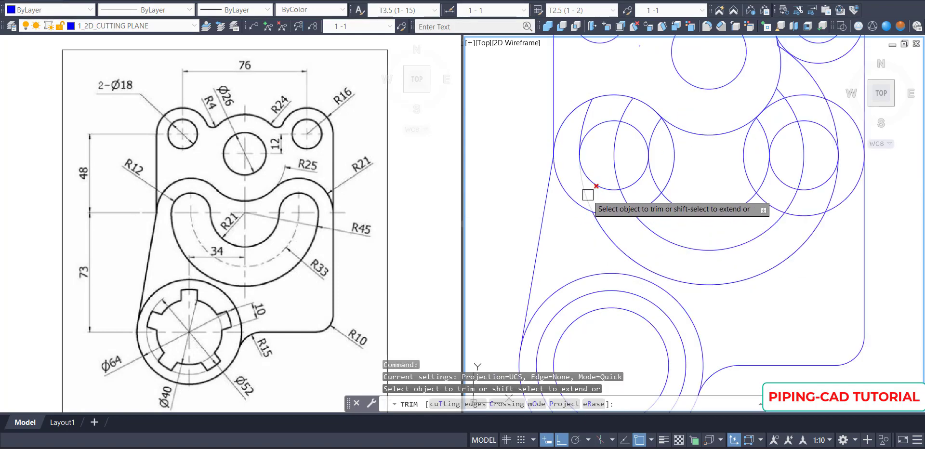
left_click(587, 110)
left_click(623, 112)
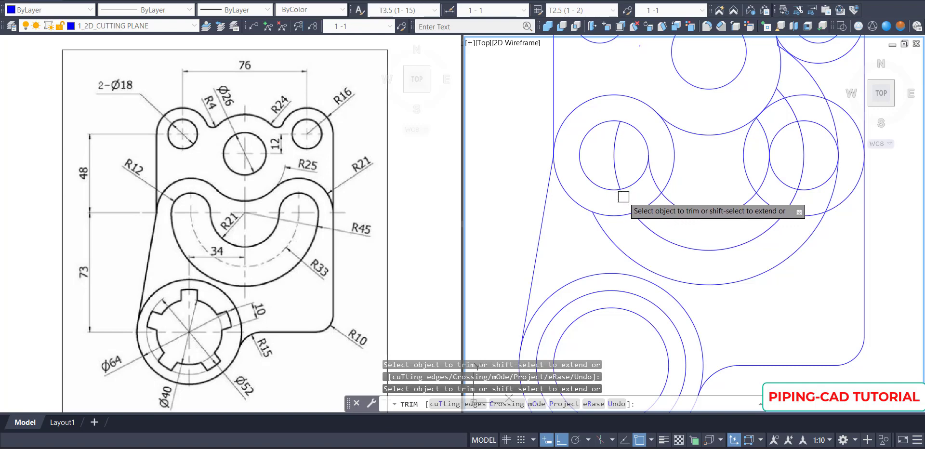
left_click(623, 196)
left_click(617, 194)
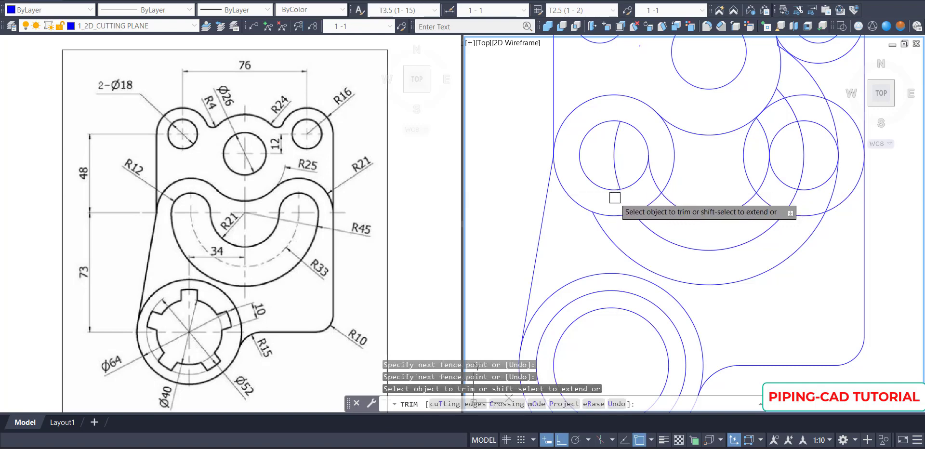
left_click(568, 191)
key("space")
Extend the radius-45 slot arc's left end to meet the left radius-12 circle
type("ex")
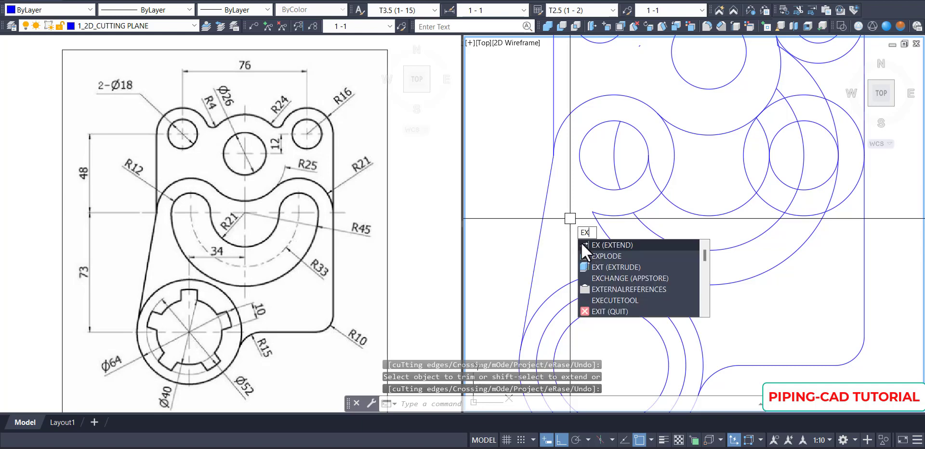
key("space")
key("space")
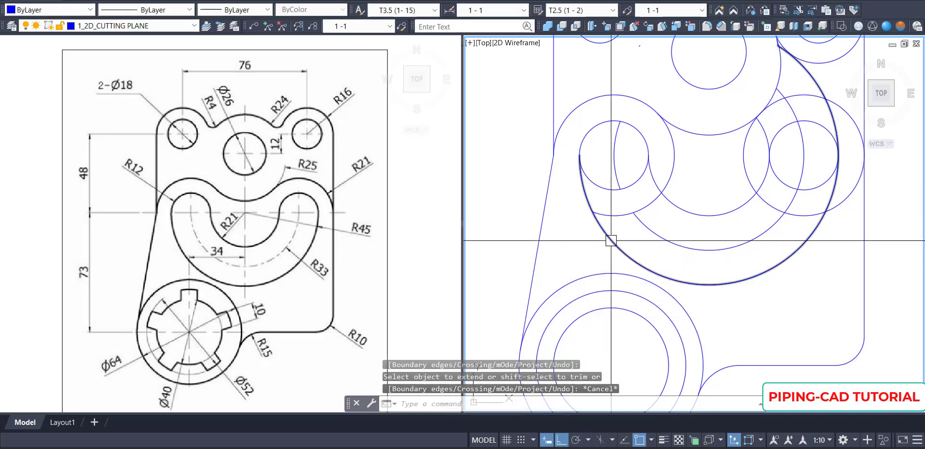
Trim the left radius-21 circle's lower arc crossing the slot, and extend the radius-33 arc's left end to the left radius-12 circle
type("tr")
key("space")
left_click(620, 216)
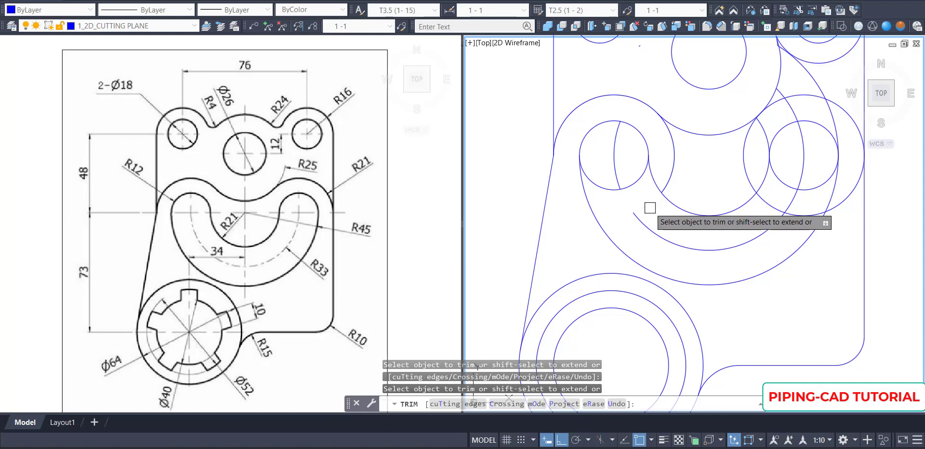
key("Escape")
type("ex")
key("space")
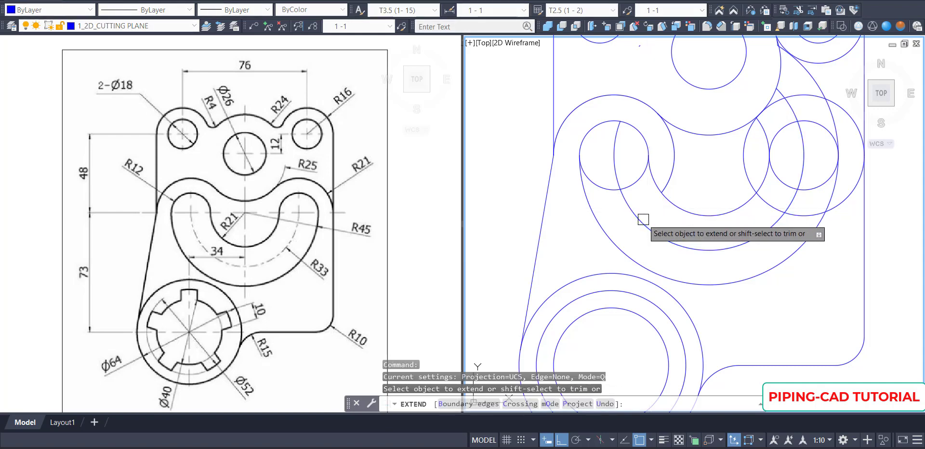
key("Escape")
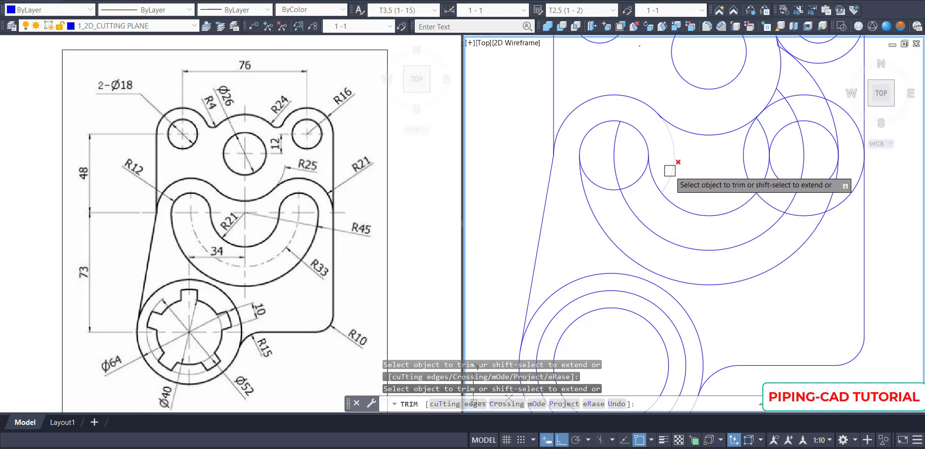
Trim the radius-21 arcs crossing the slot, the slot arcs just above the right radius-12 circle, and the lower halves of both radius-12 circles
middle_click_drag(676, 172, 605, 197)
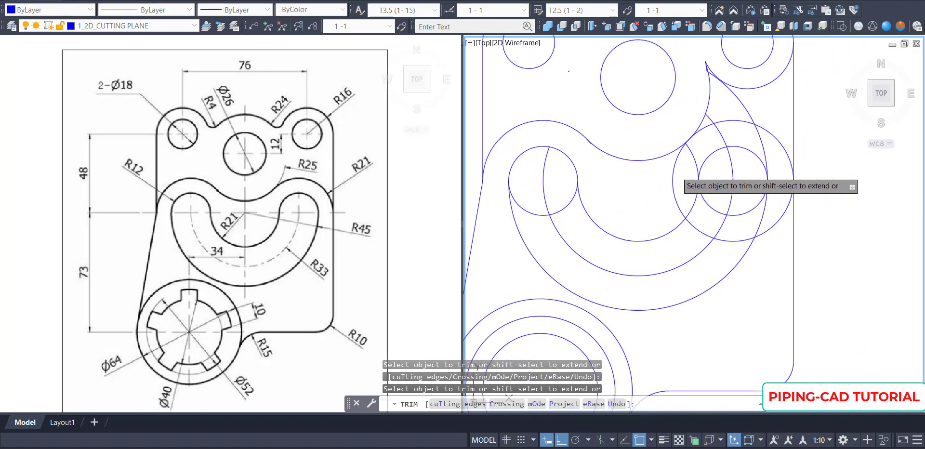
left_click(674, 182)
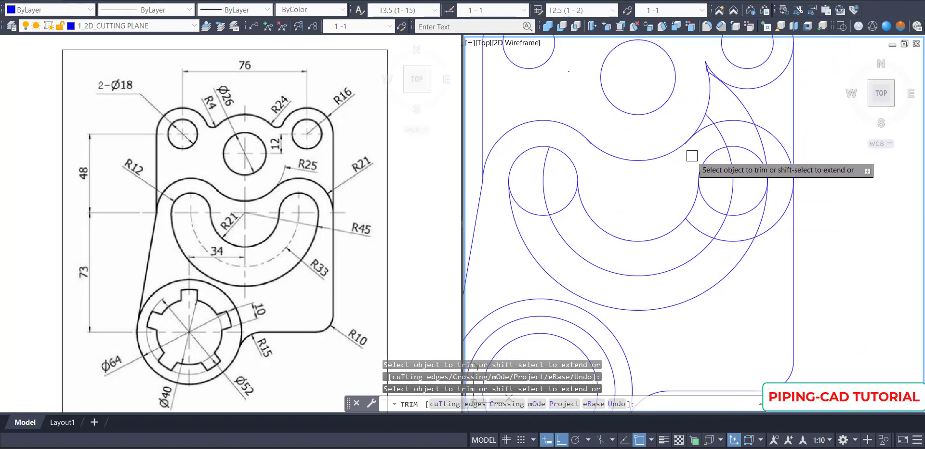
left_click(742, 138)
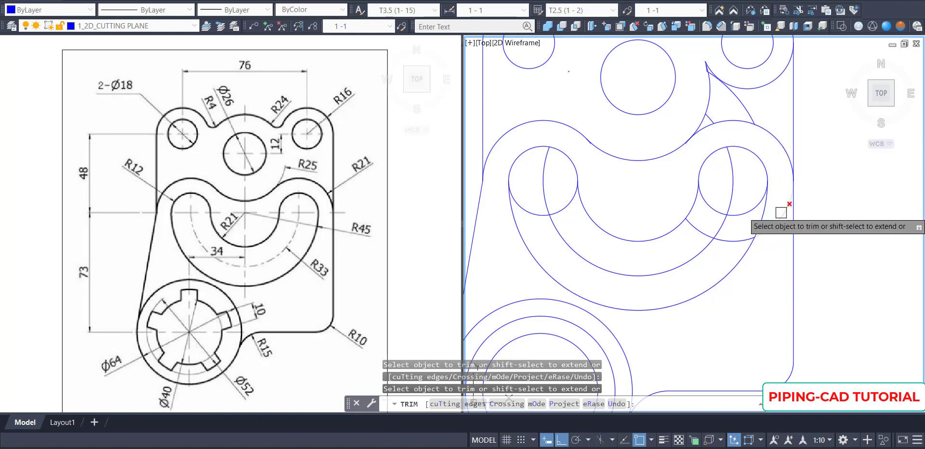
left_click(701, 227)
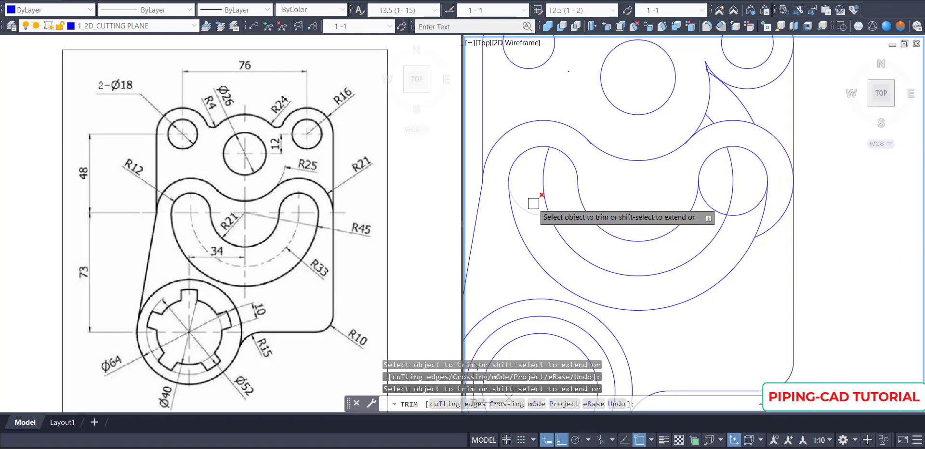
left_click(711, 214)
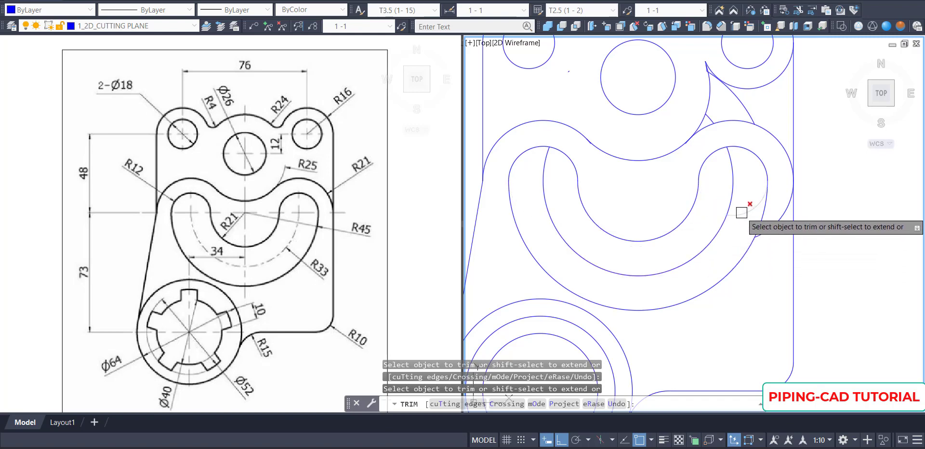
key("Return")
Trim the stray slot arcs above the right radius-21 circle and the lower arc of the right radius-16 circle
scroll(741, 200, "down", 4)
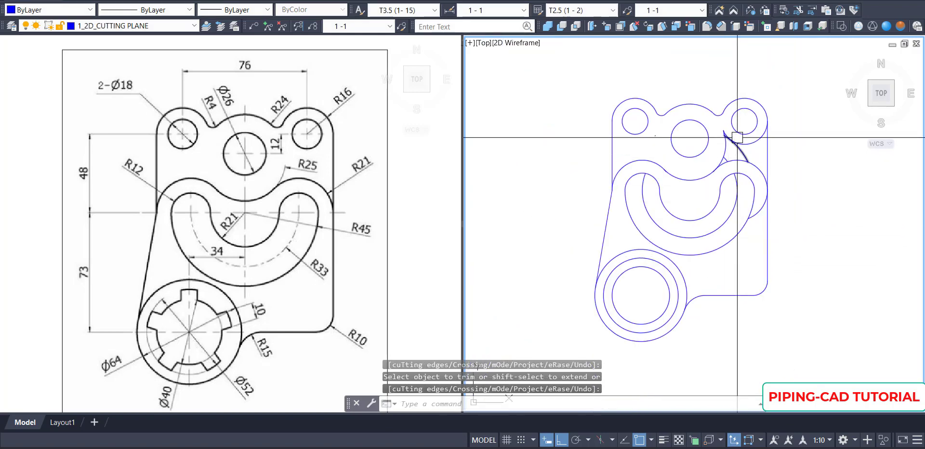
scroll(738, 143, "up", 4)
key("Return")
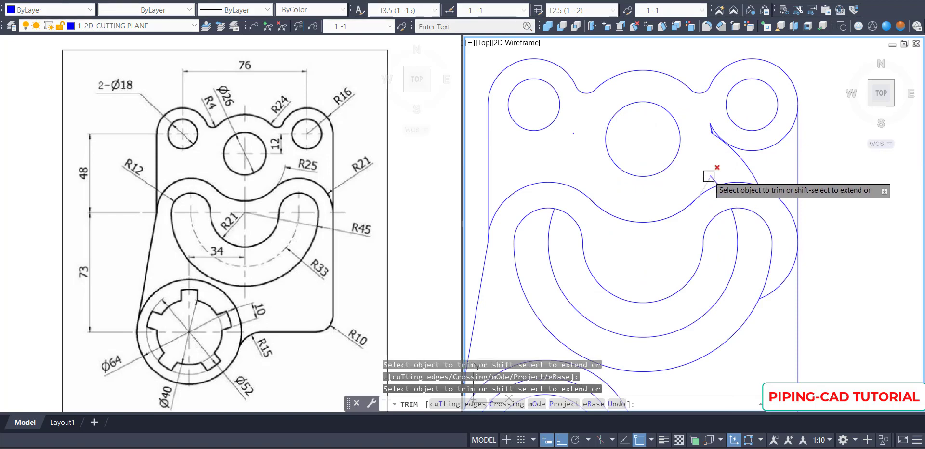
left_click(711, 177)
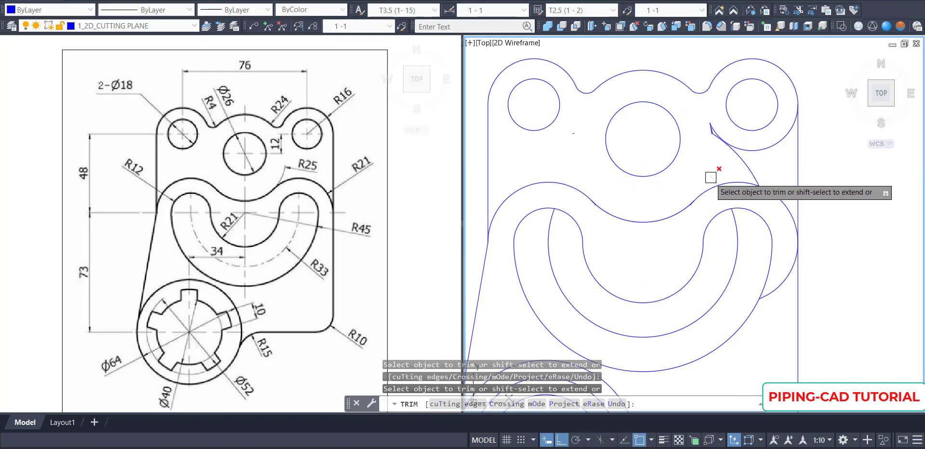
left_click(744, 165)
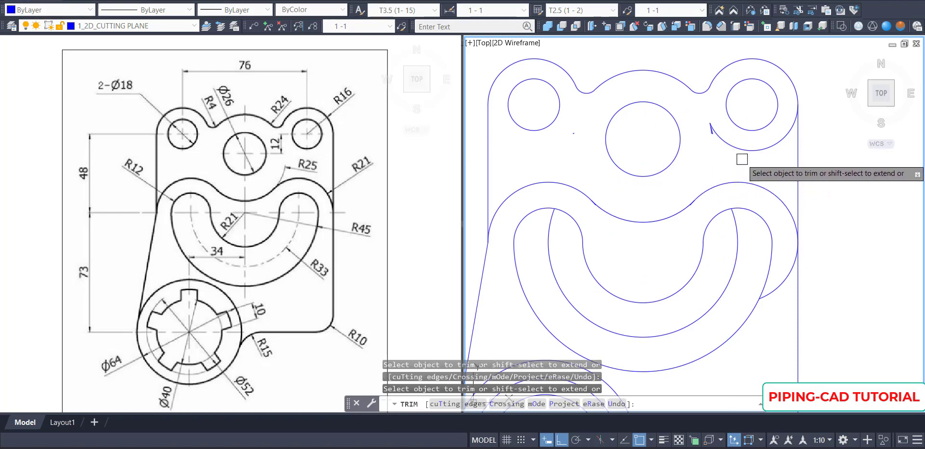
key("Escape")
Erase the stray arc fragment beside the right radius-16 lobe and the tiny leftover piece near the left 18 mm hole
type("e")
key("Return")
left_click(699, 116)
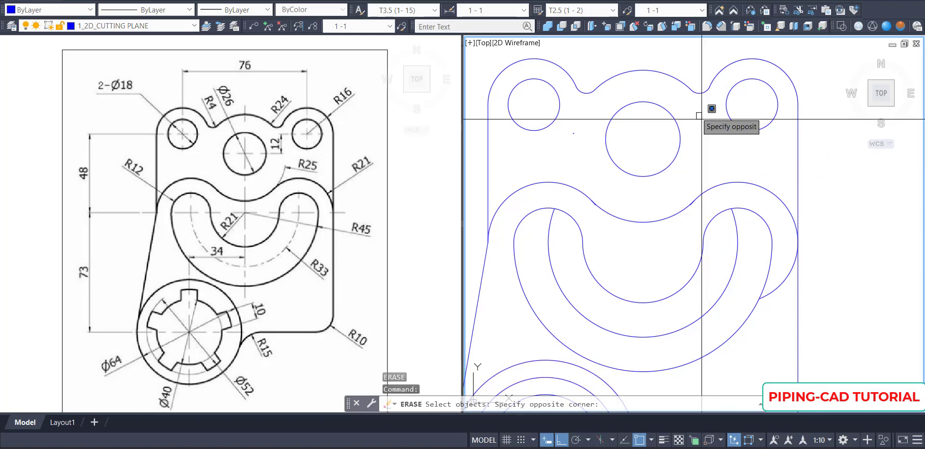
left_click(725, 143)
key("Return")
key("Return")
left_click(580, 128)
left_click(569, 143)
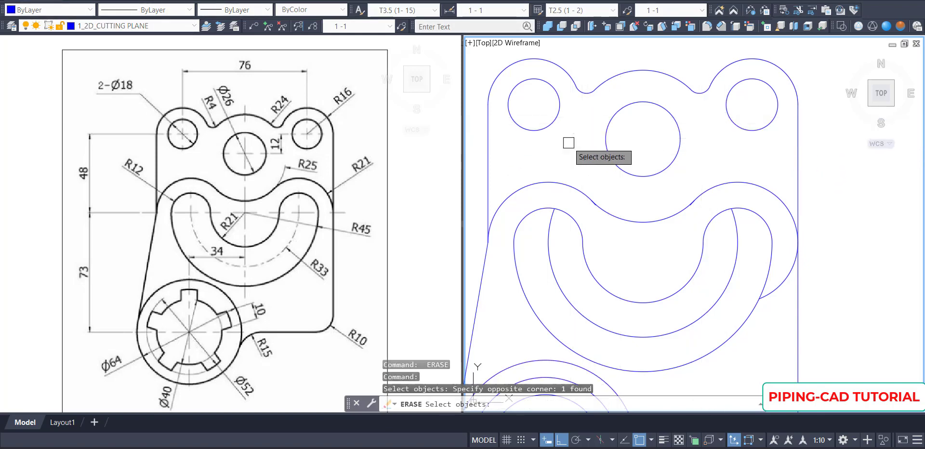
key("Return")
Try to trim the overshooting arc end where the radius-25 arc meets the right radius-21 arc
scroll(646, 200, "up", 6)
type("tr")
key("Return")
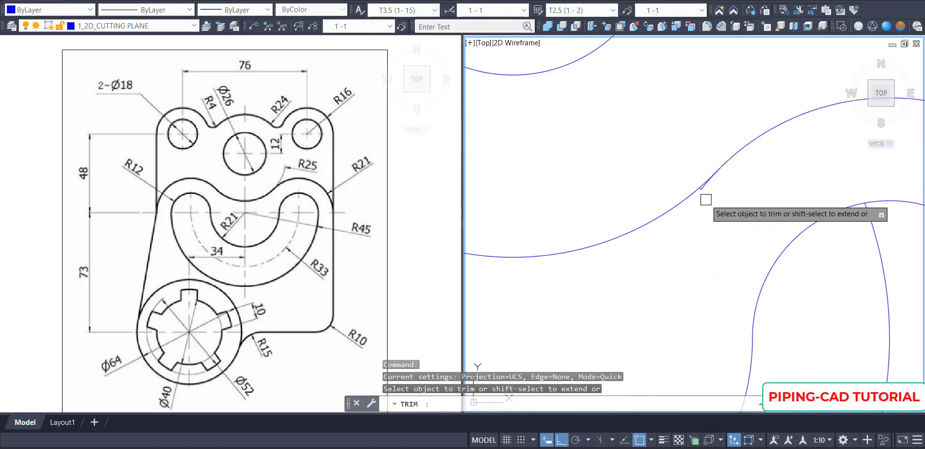
scroll(706, 200, "up", 3)
left_click(704, 185)
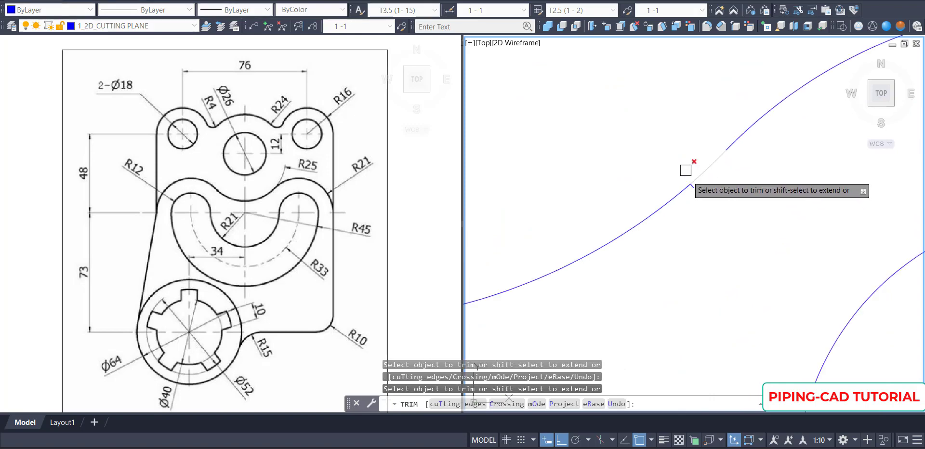
left_click(657, 131)
left_click(723, 219)
key("Escape")
key("Escape")
scroll(713, 216, "down", 3)
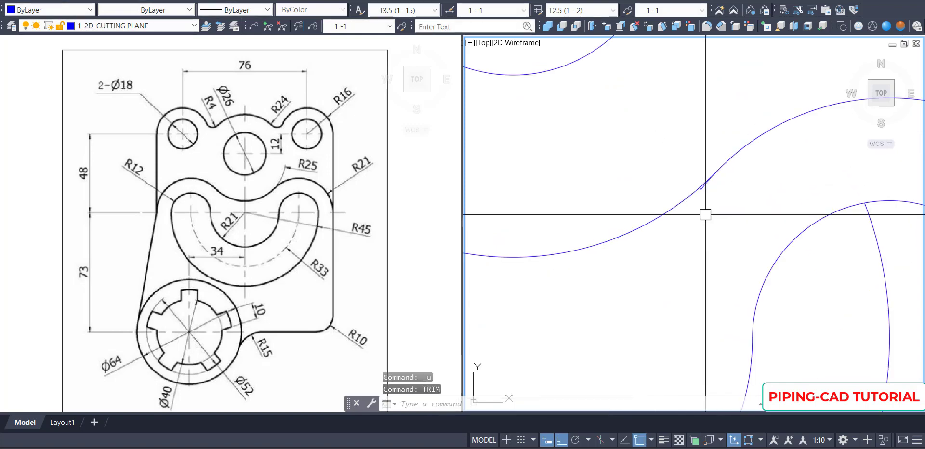
Erase the loose fragment and trim the overshooting arc end at the junction of the radius-25 and right radius-21 arcs
type("e")
key("Return")
left_click(655, 128)
left_click(732, 216)
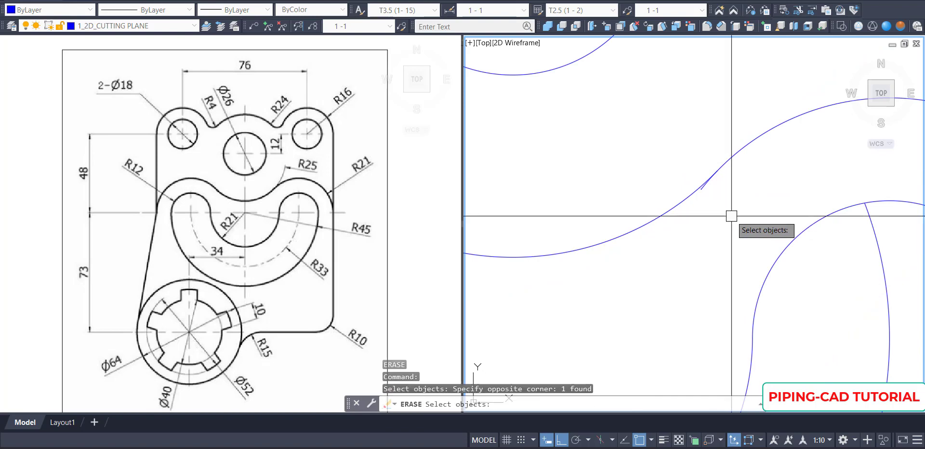
key("Return")
type("tr")
key("Return")
scroll(698, 187, "up", 3)
left_click(694, 181)
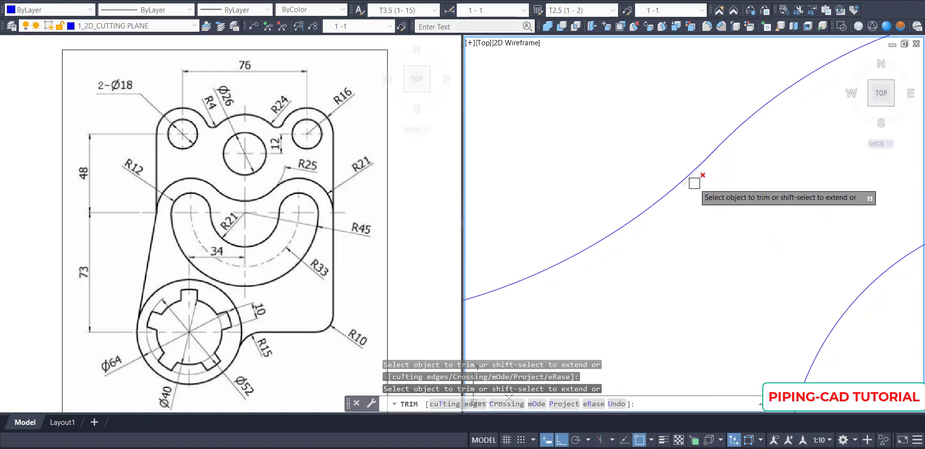
key("Return")
Trim the overshooting arc end where the radius-25 arc meets the left radius-21 arc, and erase the remaining fragment
scroll(721, 188, "down", 5)
scroll(520, 181, "up", 6)
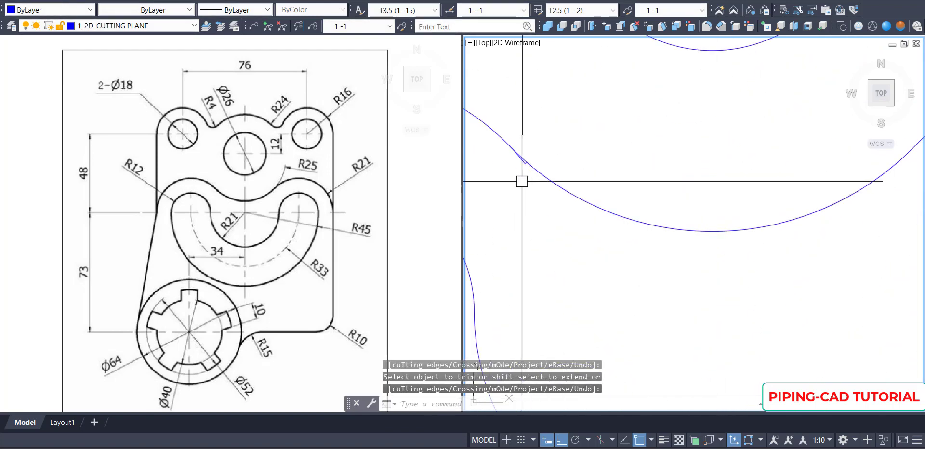
key("Return")
key("Escape")
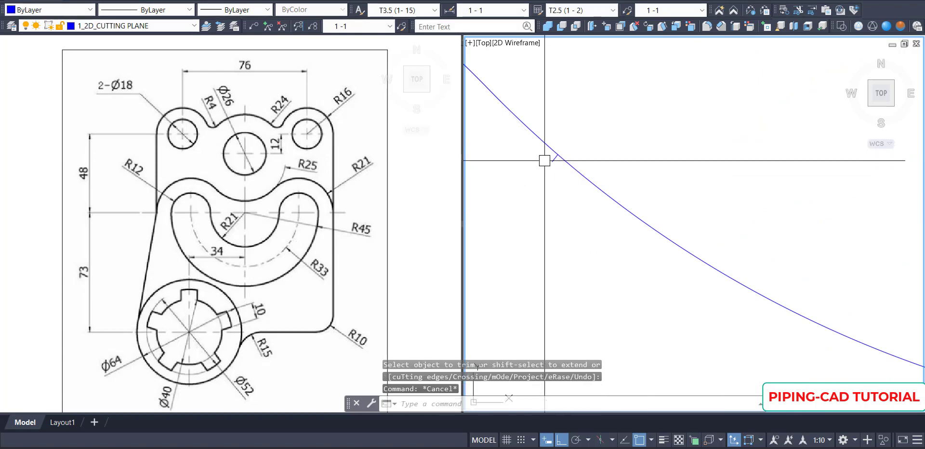
type("e")
key("Return")
left_click(536, 88)
left_click(603, 195)
key("Escape")
scroll(613, 192, "down", 6)
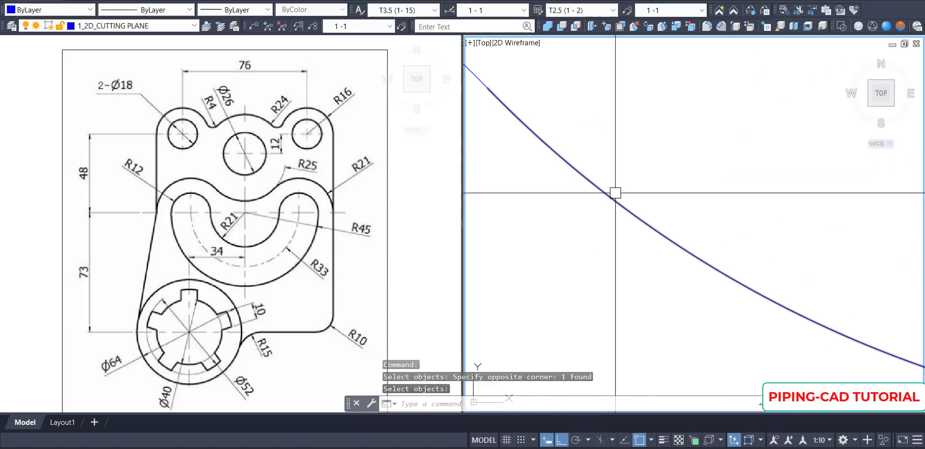
scroll(660, 222, "down", 4)
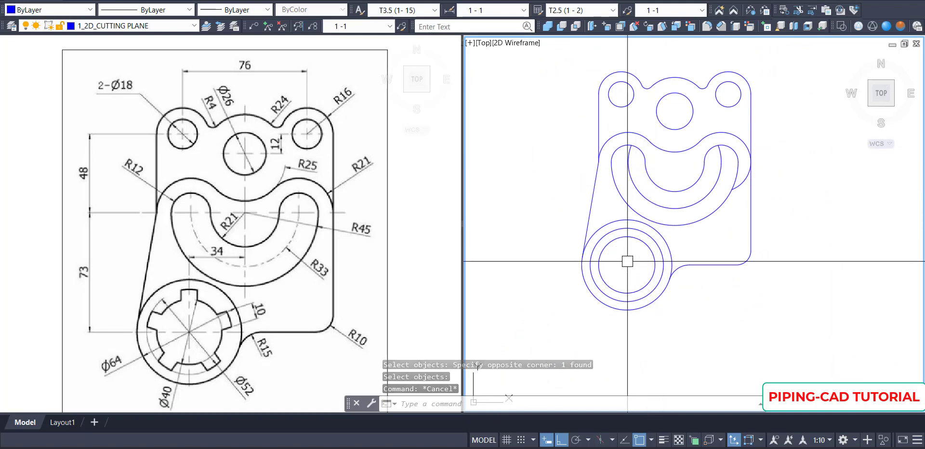
Draw a vertical line from the top quadrant of the hub's diameter-52 circle down past its centre
scroll(623, 270, "up", 4)
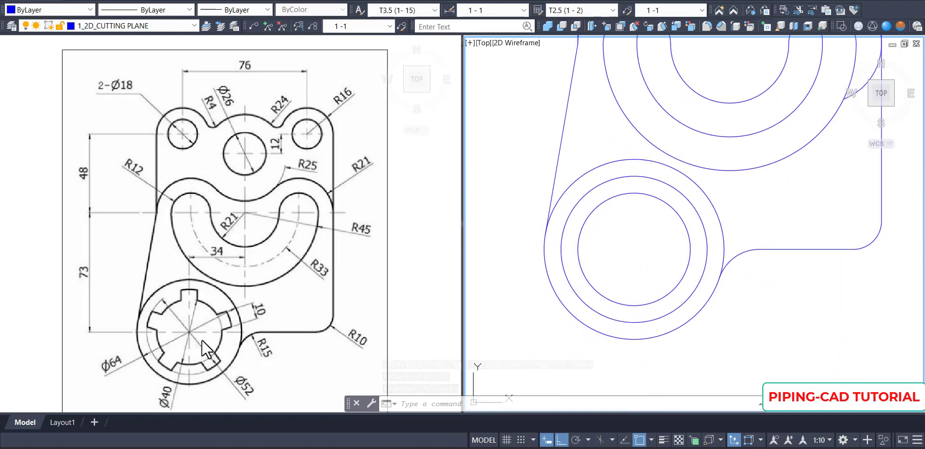
left_click(533, 318)
key("Escape")
key("Escape")
type("l")
key("space")
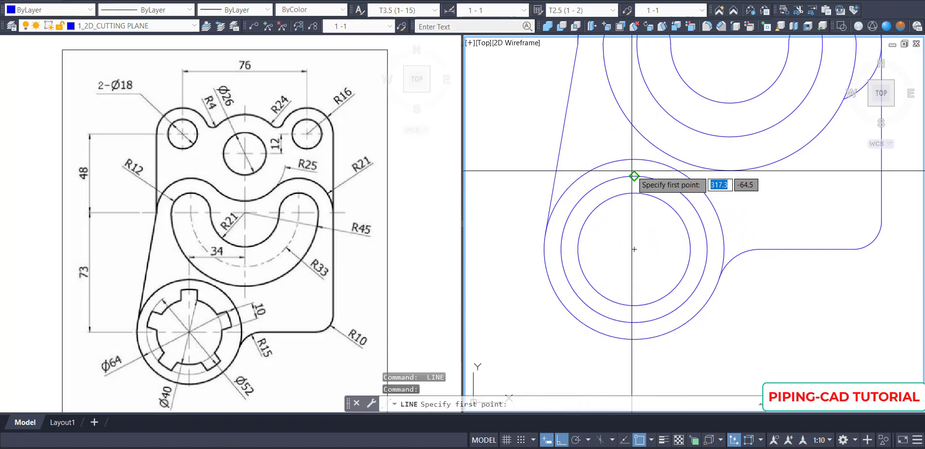
left_click(631, 171)
left_click(631, 261)
key("space")
Offset the hub's vertical line by 5 to both sides
type("o")
key("space")
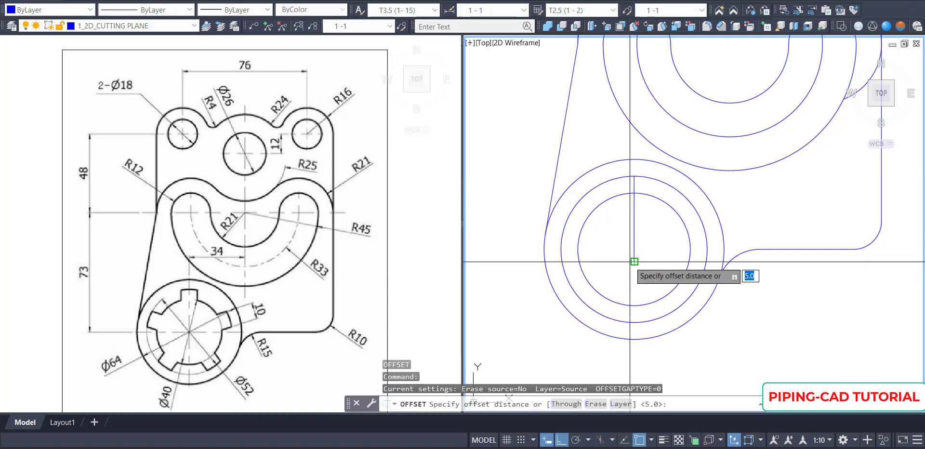
key("space")
left_click(634, 241)
left_click(643, 227)
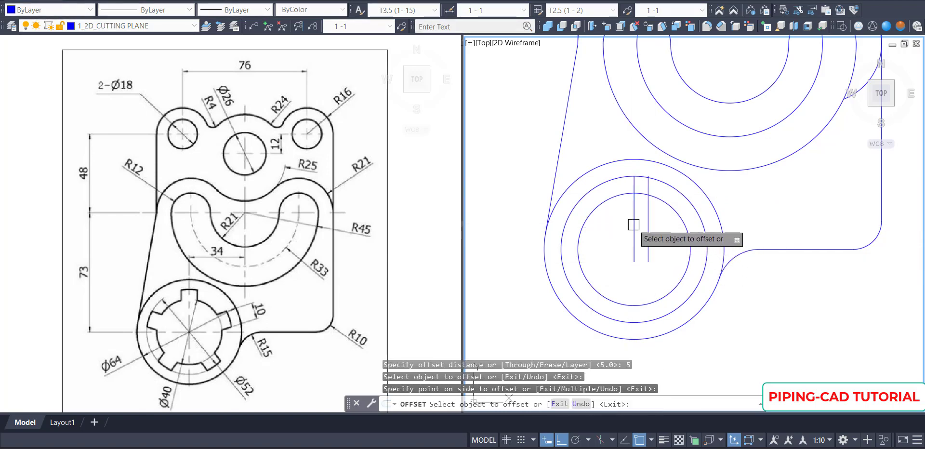
left_click(635, 222)
left_click(598, 227)
key("space")
Trim away the diameter-40 circle, the offset lines inside it, and the diameter-52 circle outside the offset lines, leaving a single notch profile
type("tr")
key("space")
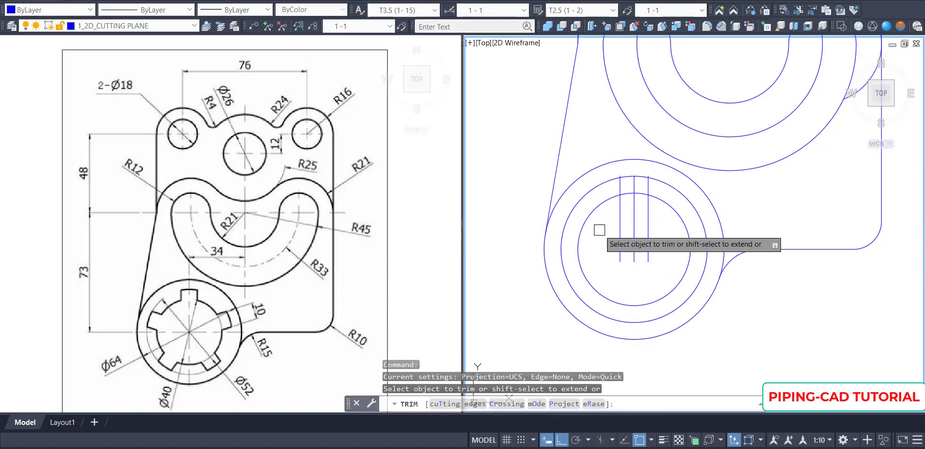
left_click(598, 184)
scroll(620, 209, "up", 3)
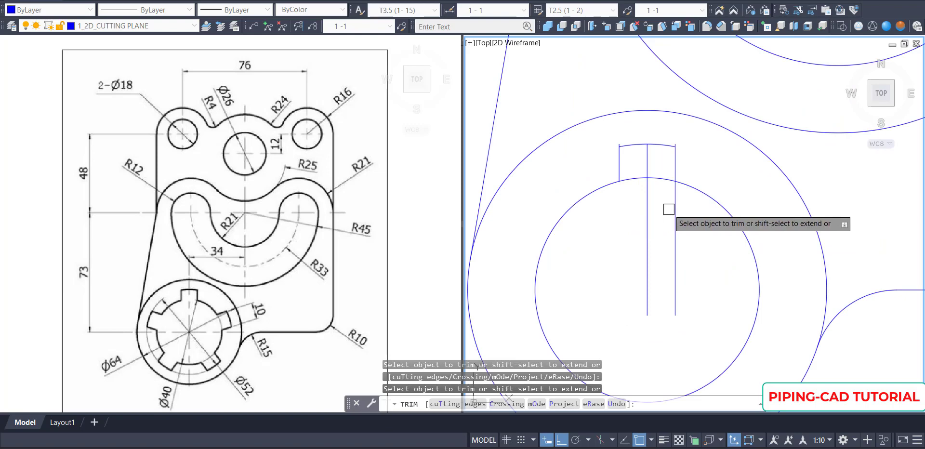
left_click(595, 193)
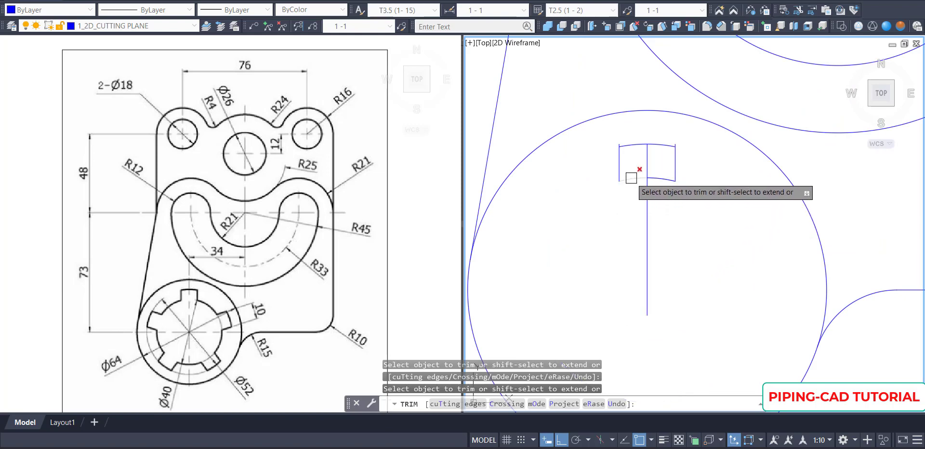
left_click(631, 177)
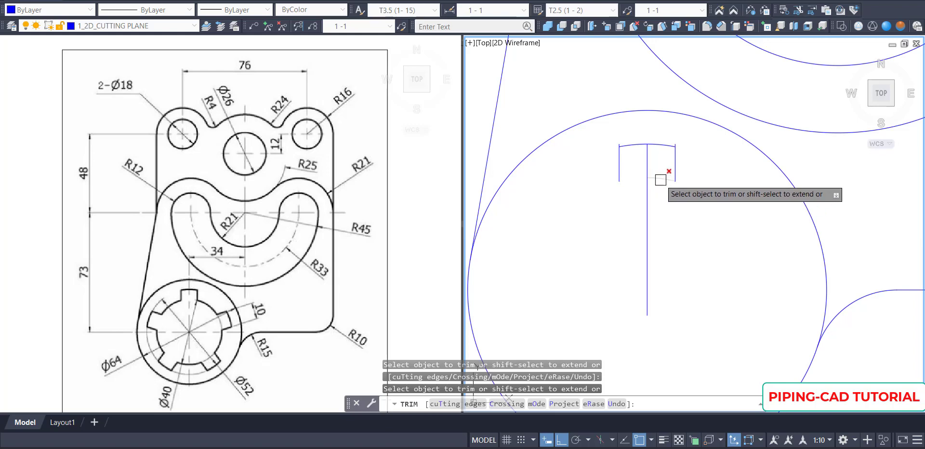
left_click(660, 179)
key("Return")
Join the notch's two side lines to its top arc with sharp corners using Fillet
type("f")
key("Return")
left_click(620, 169)
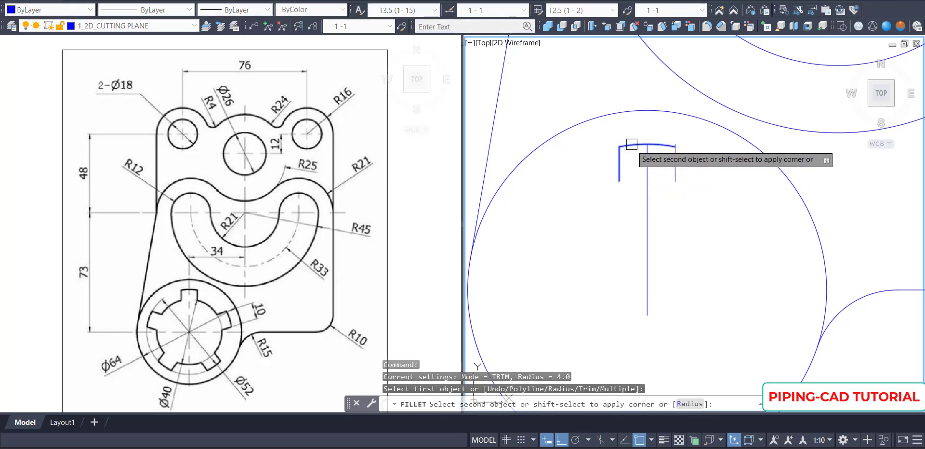
left_click(626, 145)
key("Return")
left_click(659, 148)
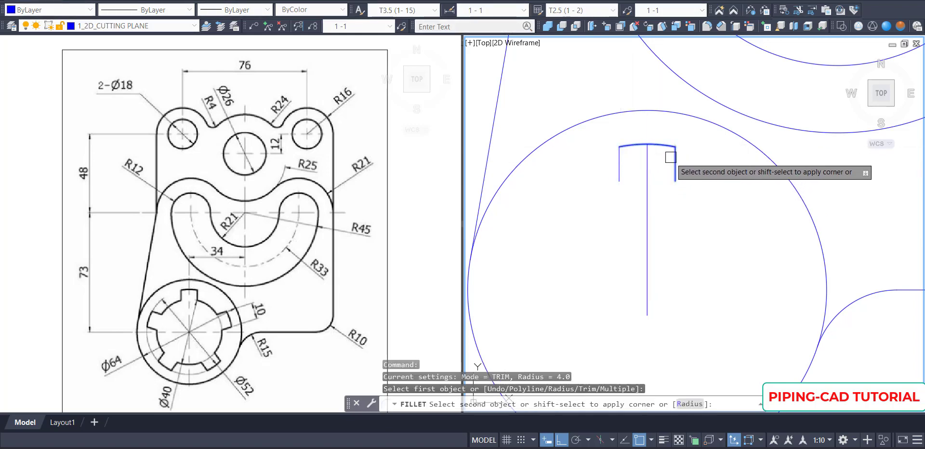
left_click(674, 164)
scroll(670, 174, "down", 2)
key("Escape")
key("Escape")
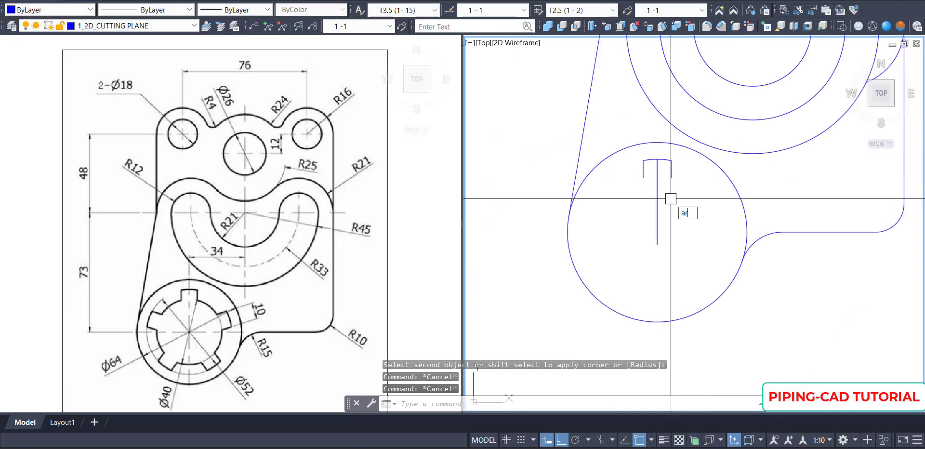
type("ar")
key("Escape")
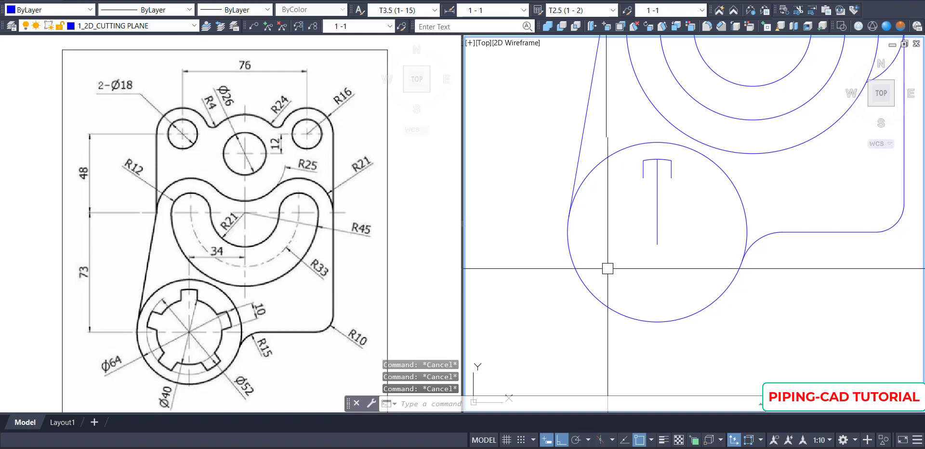
Try to array the hub's notch profile in a polar pattern and undo that array
type("ar")
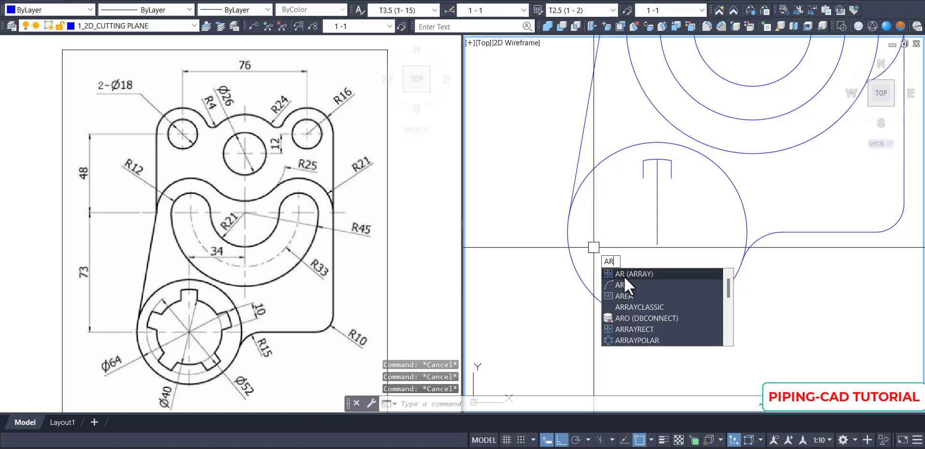
key("Return")
left_click(605, 120)
left_click(689, 196)
key("Return")
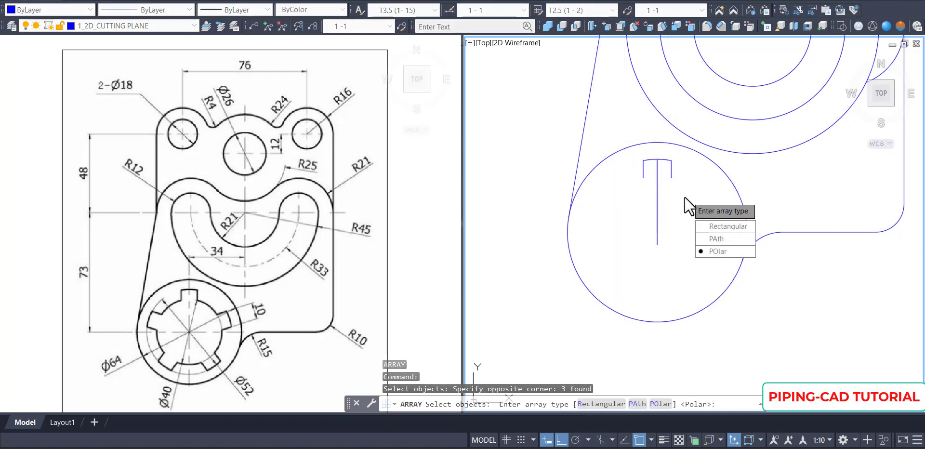
key("Return")
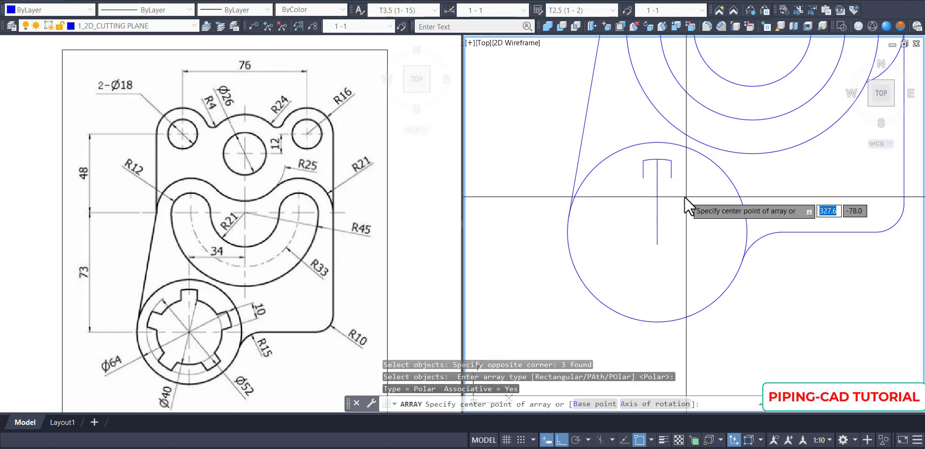
type("i")
key("Return")
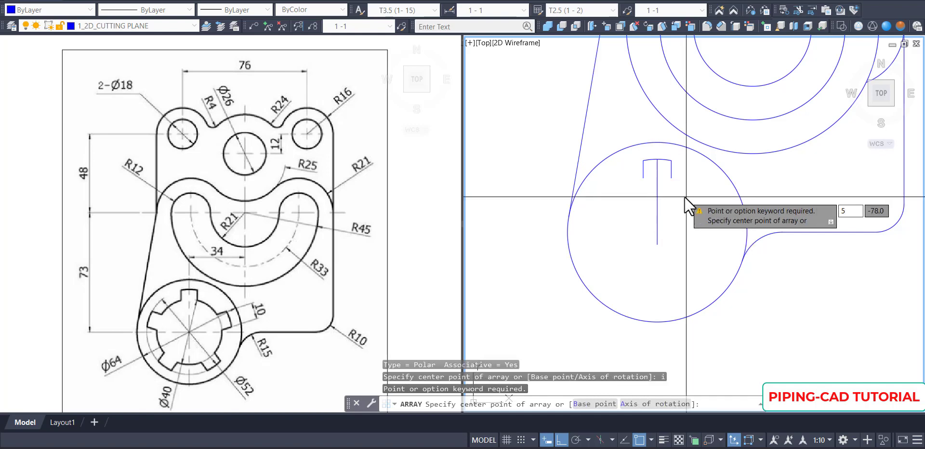
type("5")
key("Return")
key("Escape")
key("Escape")
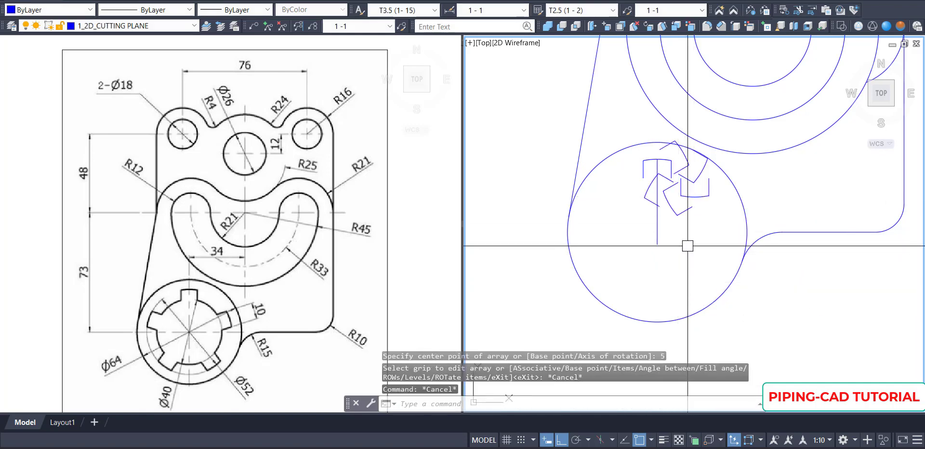
key("ctrl+z")
Create a polar array of the notch profile around the hub circle's centre with 5 items
type("ar")
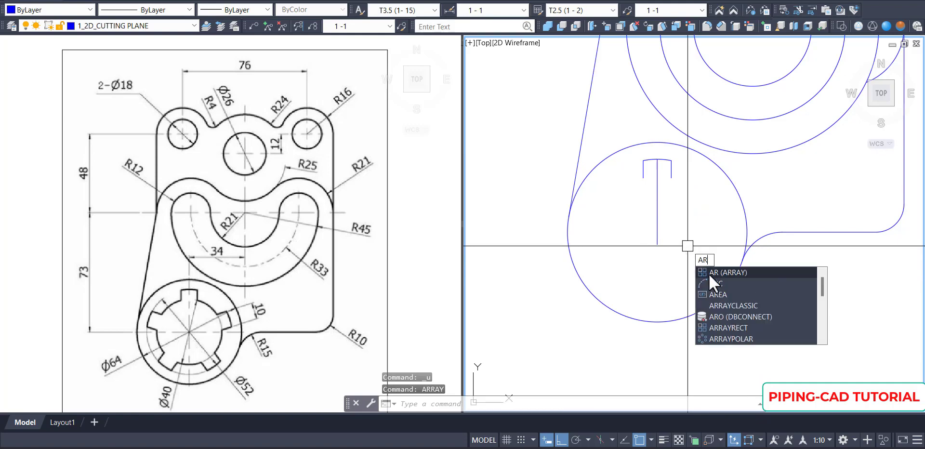
key("Return")
left_click(617, 125)
left_click(674, 179)
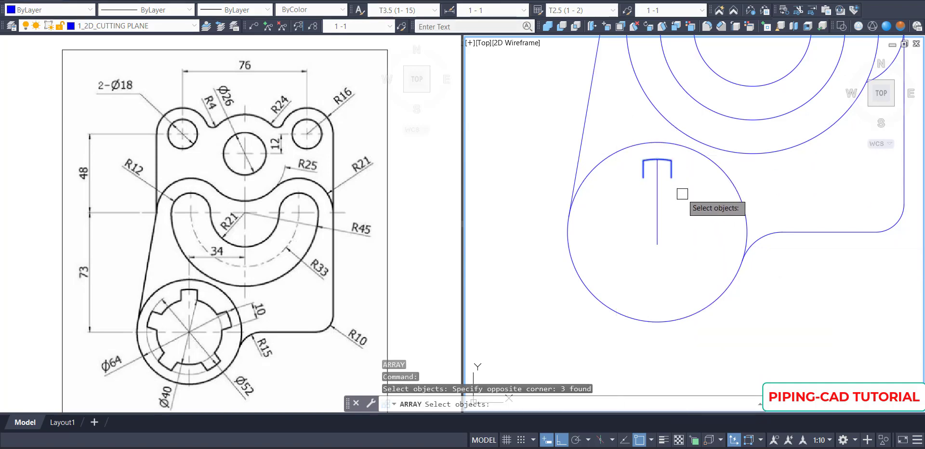
key("Return")
key("Return")
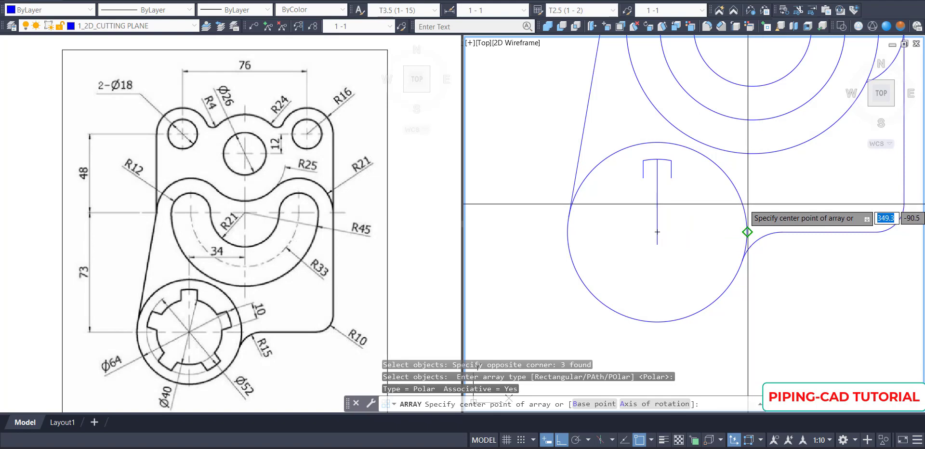
left_click(657, 232)
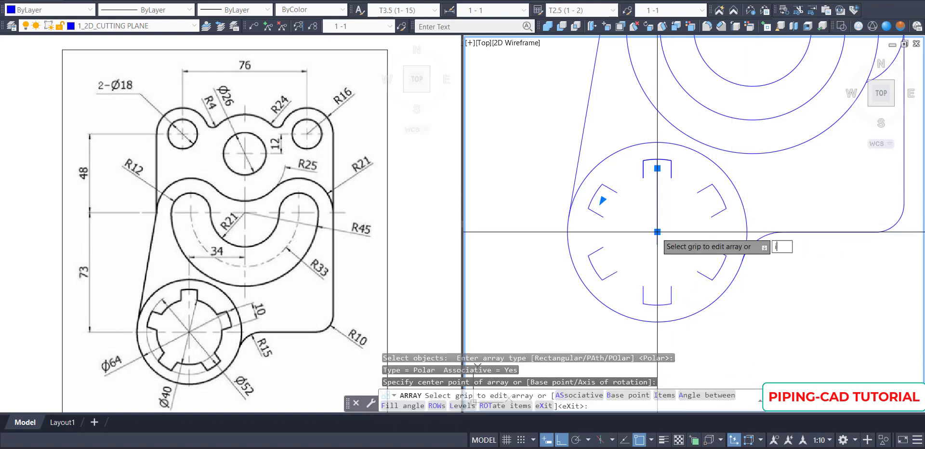
key("Return")
type("5")
key("Return")
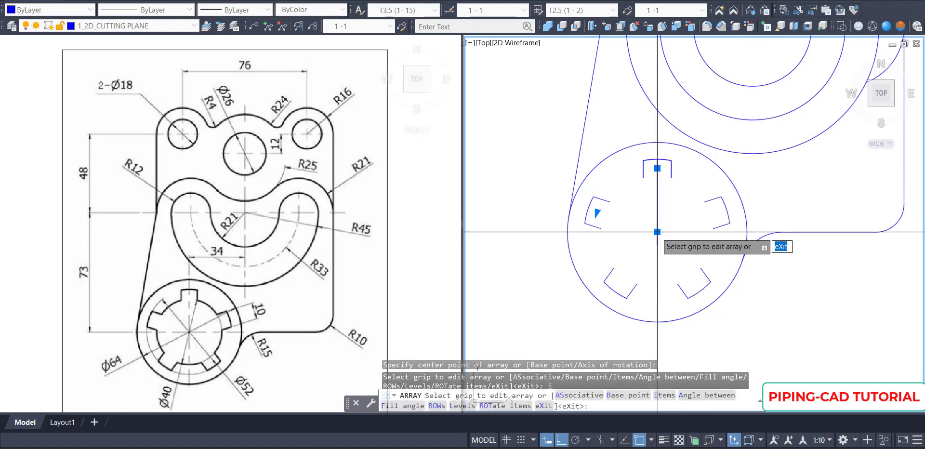
key("Escape")
key("Escape")
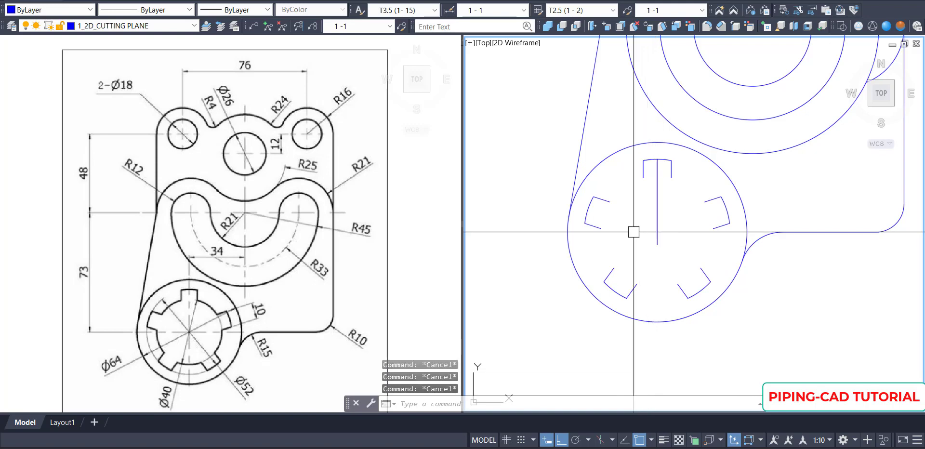
Draw a diameter-40 circle at the hub's centre, closing the inner ends of the notches
type("c")
key("Return")
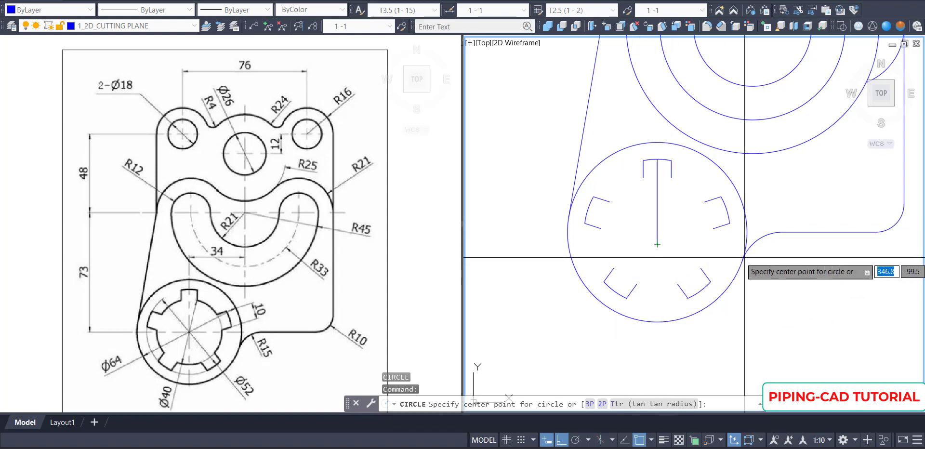
left_click(657, 232)
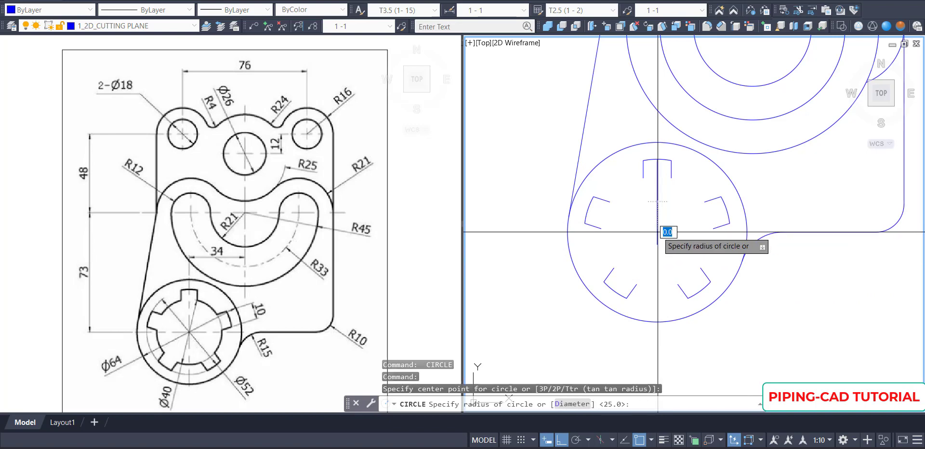
type("d")
key("Return")
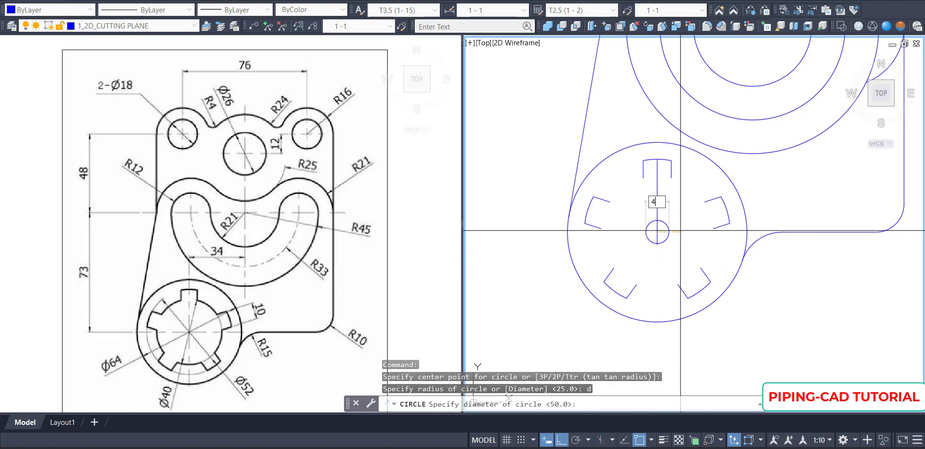
type("40")
key("Return")
key("Escape")
key("Escape")
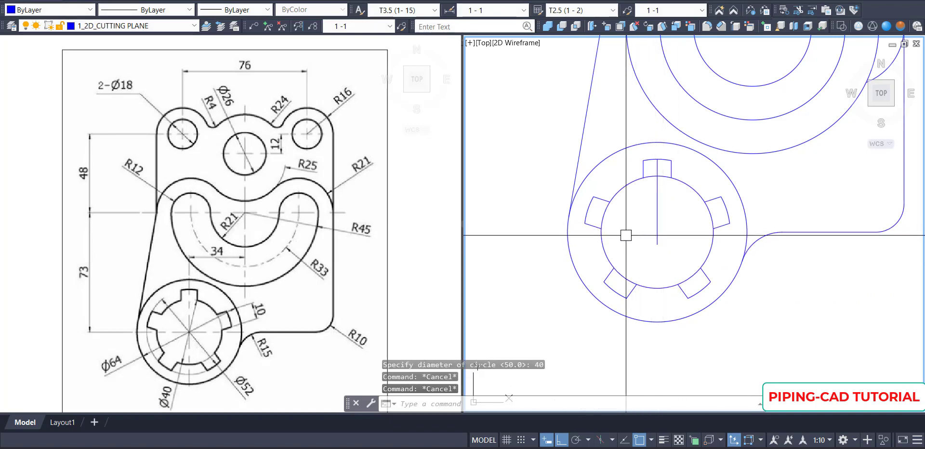
Trim the diameter-40 circle across the upper-left and top notch openings and erase the vertical construction line through the hub
type("tr")
key("Return")
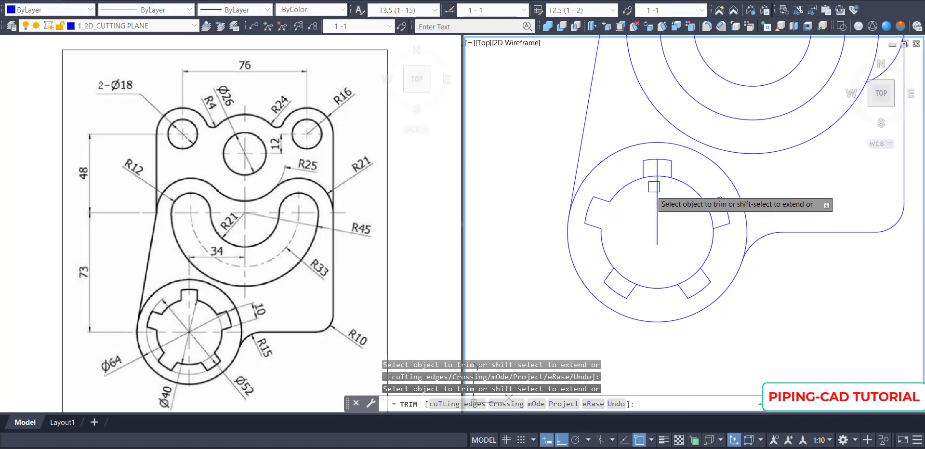
key("Escape")
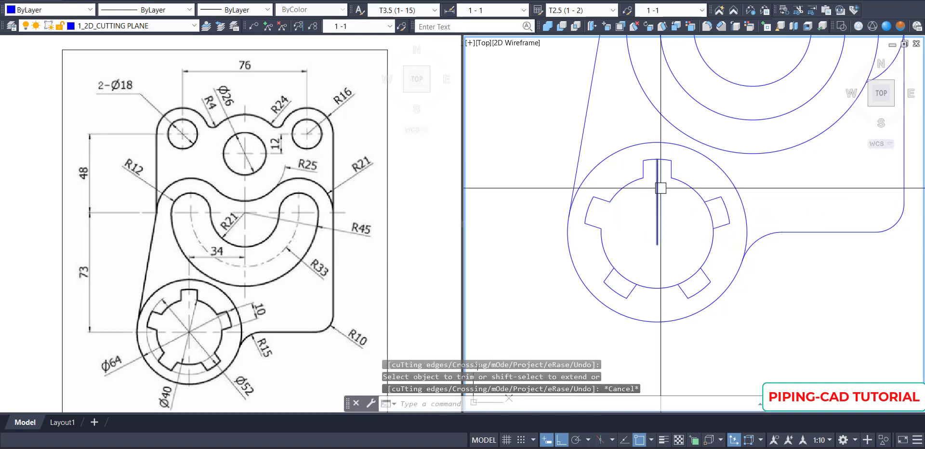
type("e")
key("Return")
left_click(659, 192)
key("Return")
Trim the diameter-40 circle across the three remaining notch openings of the hub bore
type("tr")
key("Return")
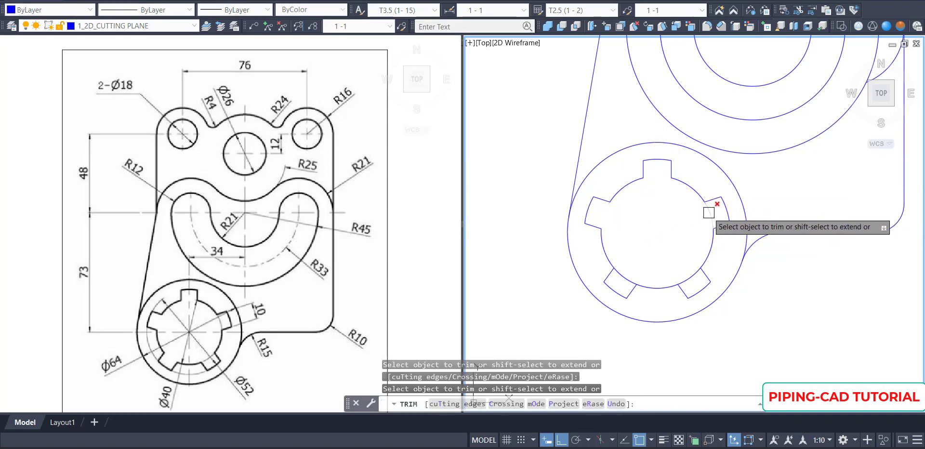
left_click(709, 212)
left_click(692, 276)
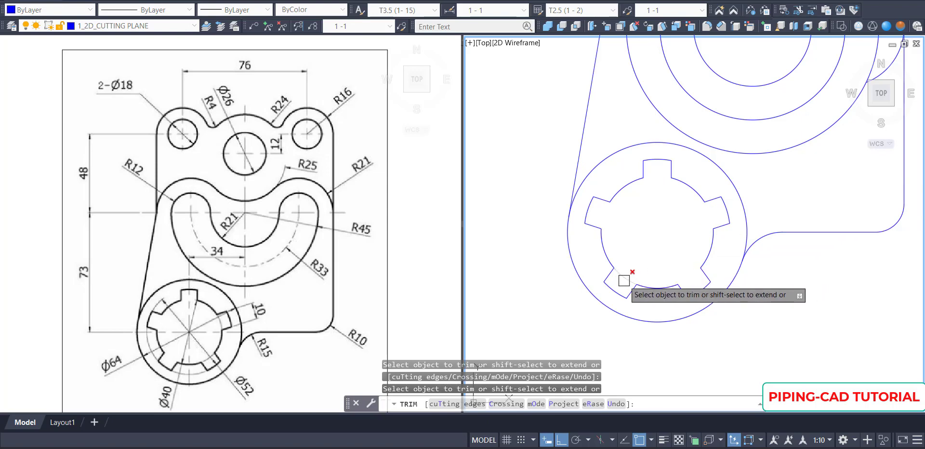
left_click(623, 279)
key("Return")
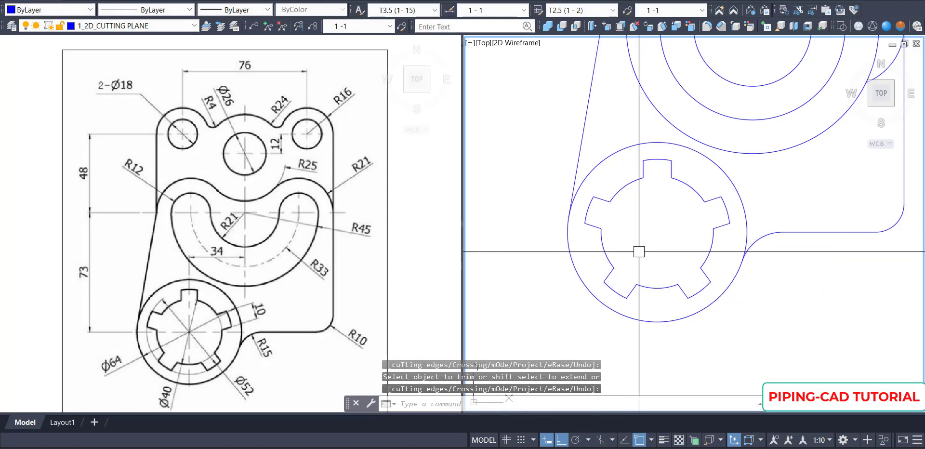
Join the bracket's connected lines and arcs into polylines with Join
scroll(639, 251, "down", 3)
mouse_move(639, 252)
middle_mouse_down()
mouse_move(636, 265)
mouse_move(593, 294)
middle_mouse_up()
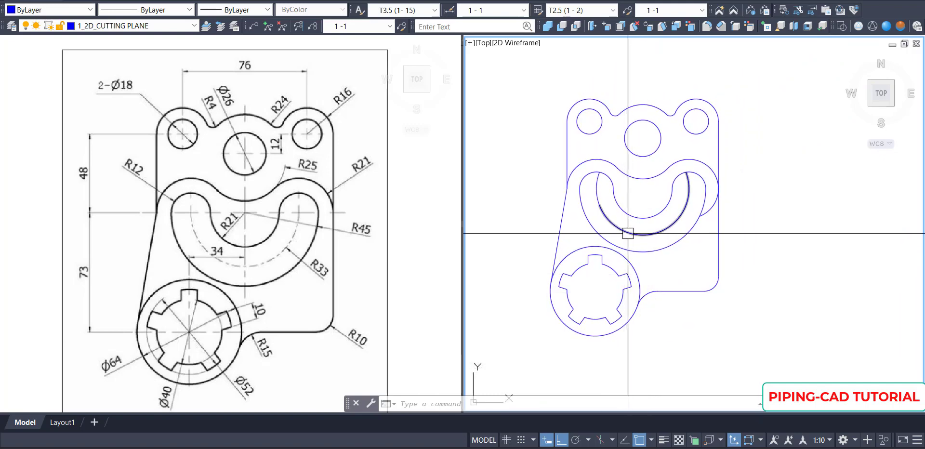
type("j")
key("Return")
left_click(789, 57)
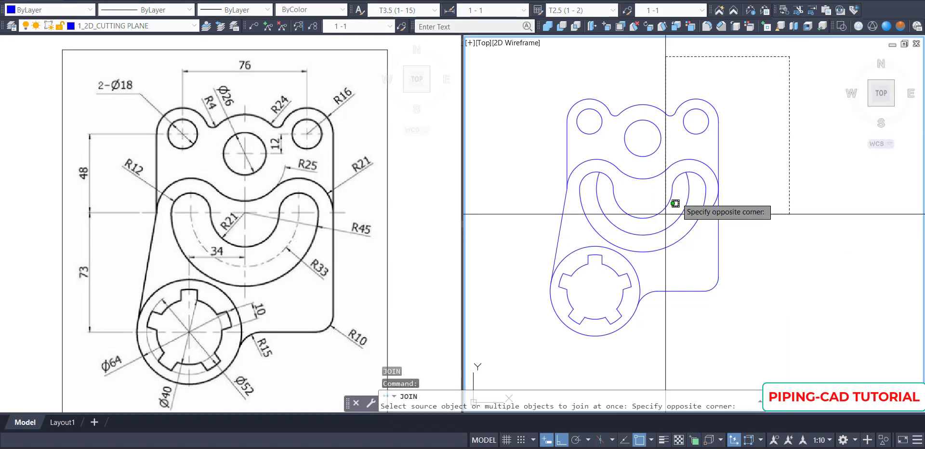
left_click(666, 214)
key("Return")
key("Escape")
key("Escape")
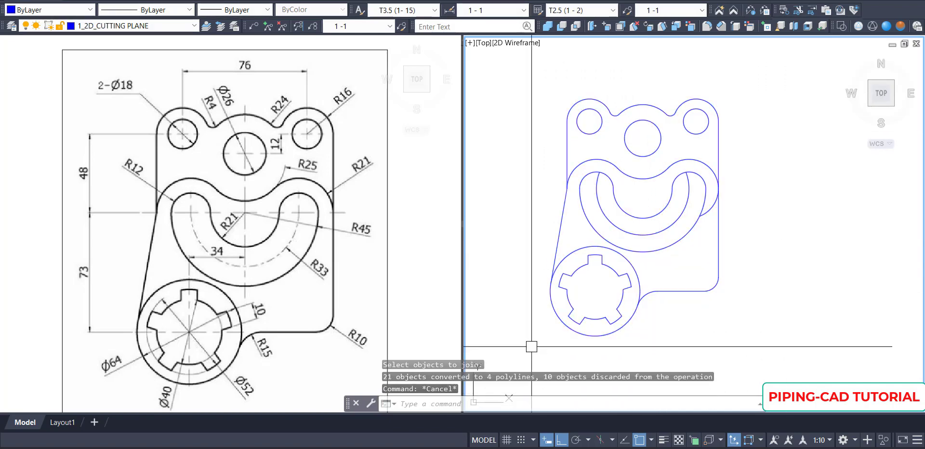
Run OVERKILL on the whole bracket drawing to remove duplicate and overlapping geometry
type("overkill")
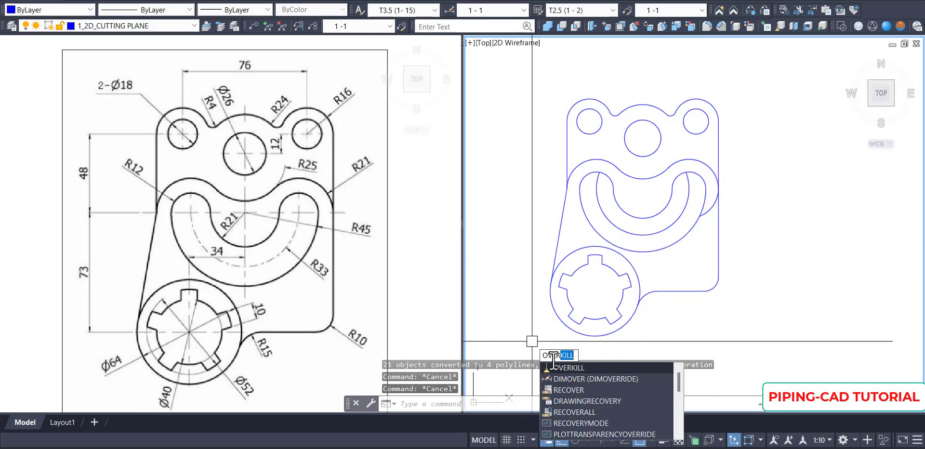
key("Return")
left_click(791, 70)
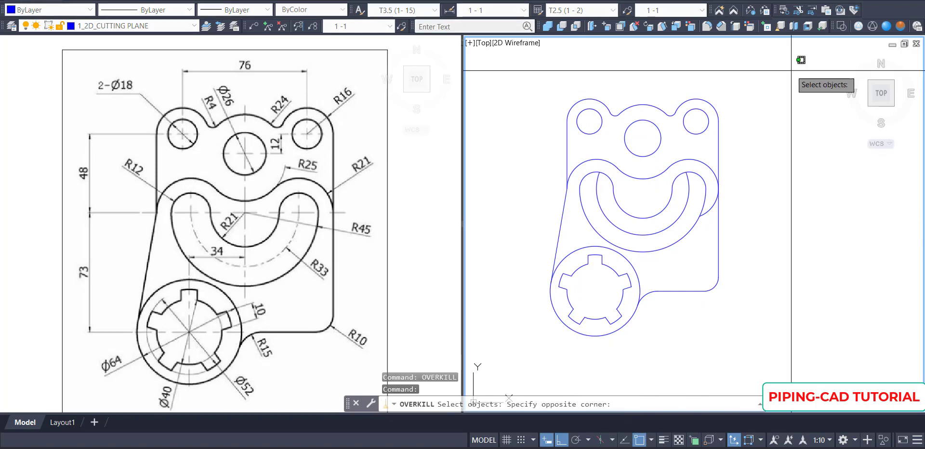
left_click(521, 341)
key("Return")
left_click(453, 311)
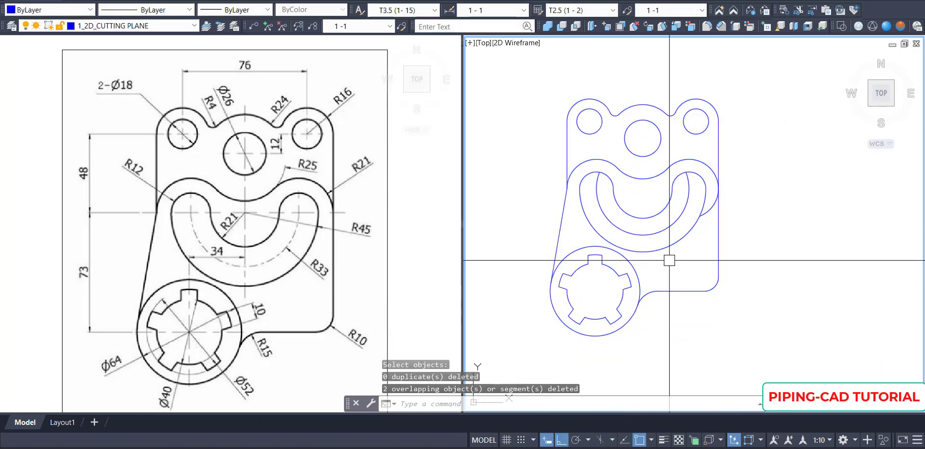
Trim away the leftover arc between the curved slot's right side and the plate's right edge
type("tr")
key("Return")
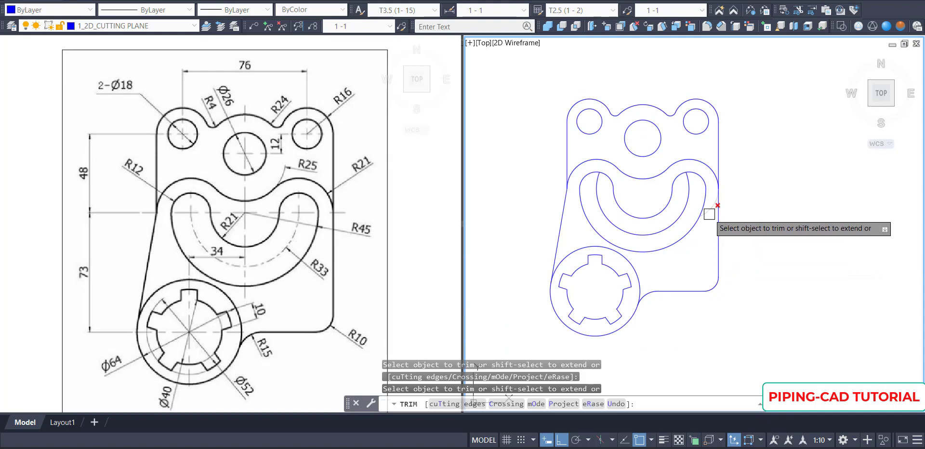
key("Escape")
key("Escape")
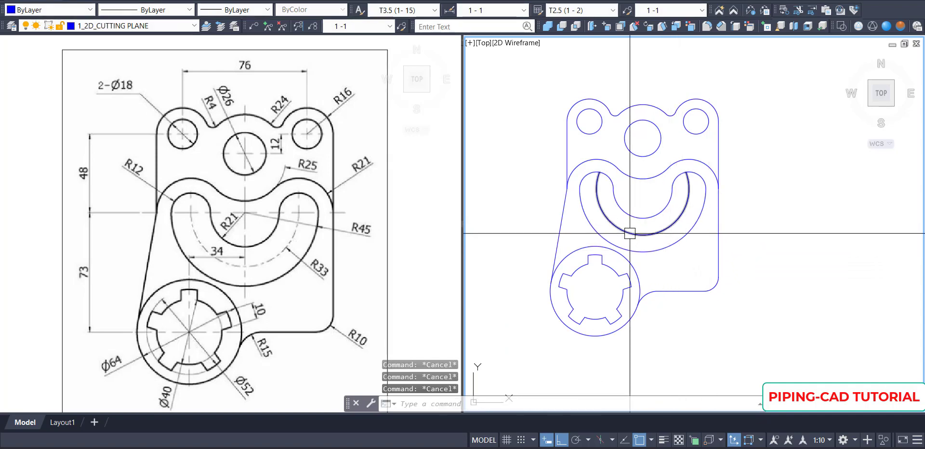
Move the arc running along the middle of the curved slot to the 1_2D_CENTER LINE layer
left_click(632, 231)
left_click(109, 26)
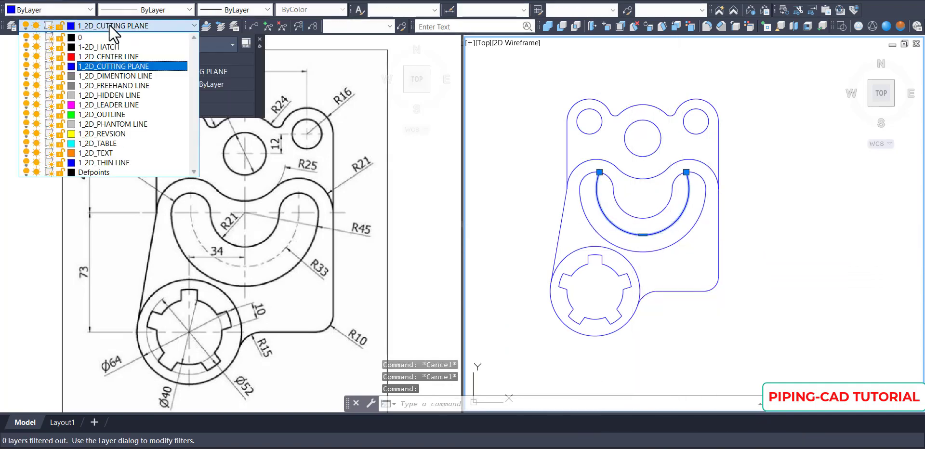
left_click(120, 57)
key("Escape")
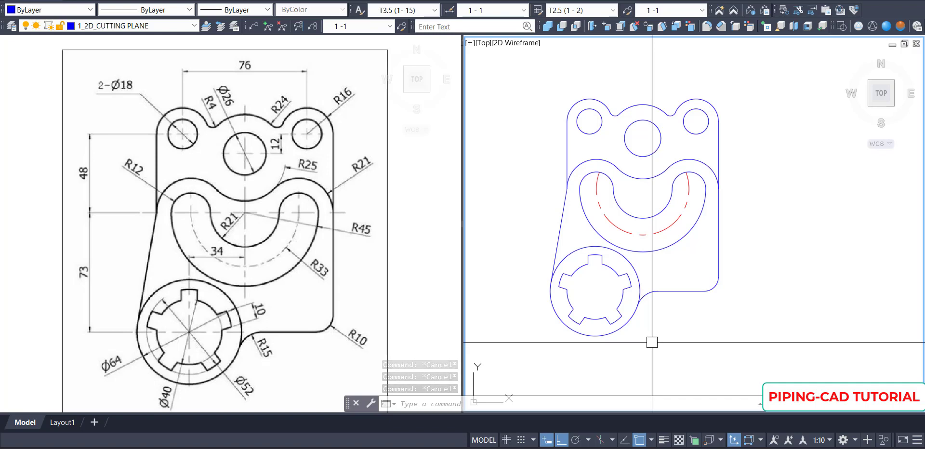
middle_click_drag(652, 342, 664, 337)
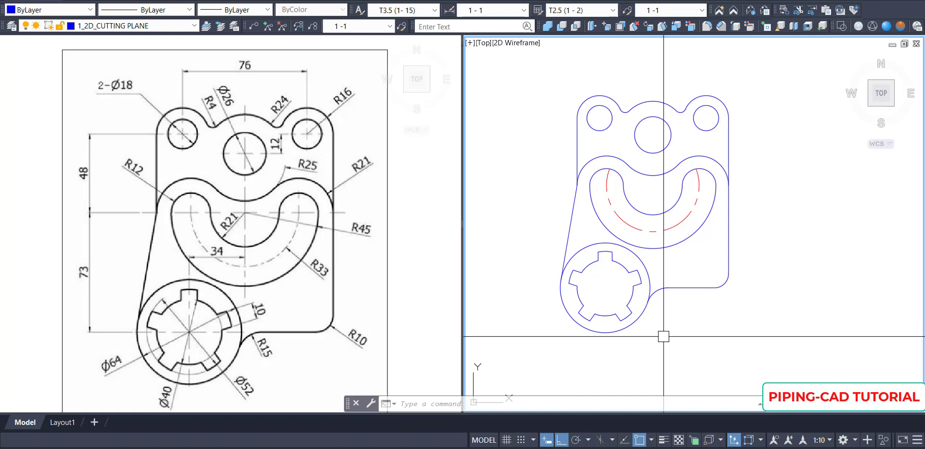
middle_click_drag(664, 336, 684, 327)
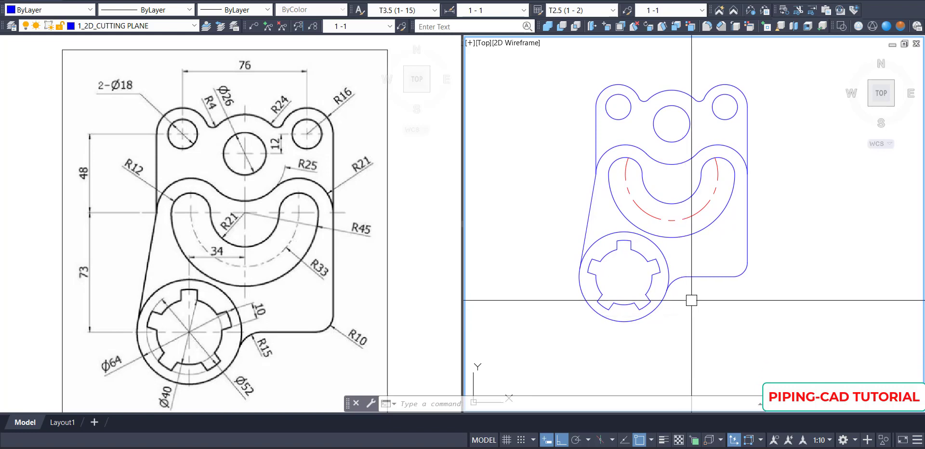
key("Return")
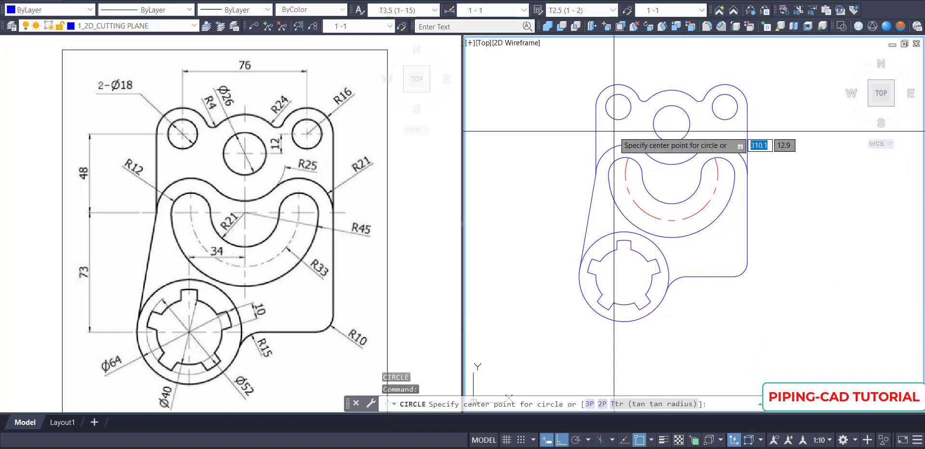
left_click(597, 110)
key("Escape")
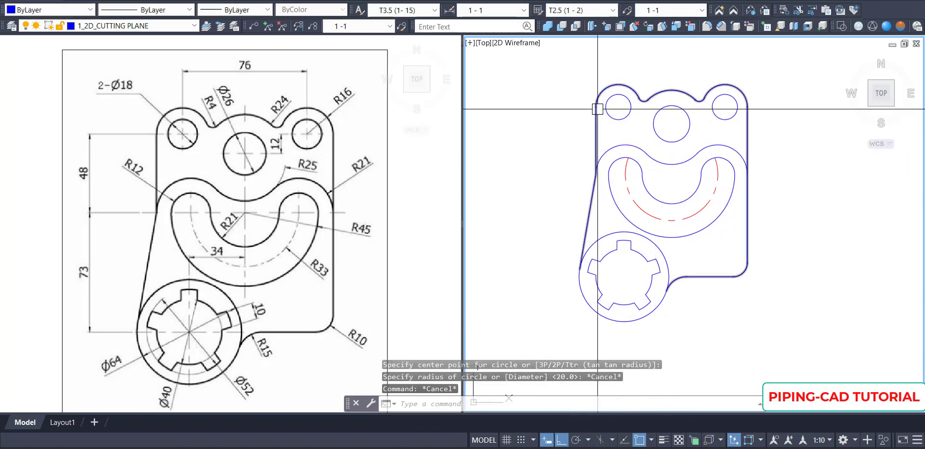
key("Escape")
Make the slot arc's layer, 1_2D_CENTER LINE, current and add centre marks to the three upper holes and the hub circle
left_click(208, 26)
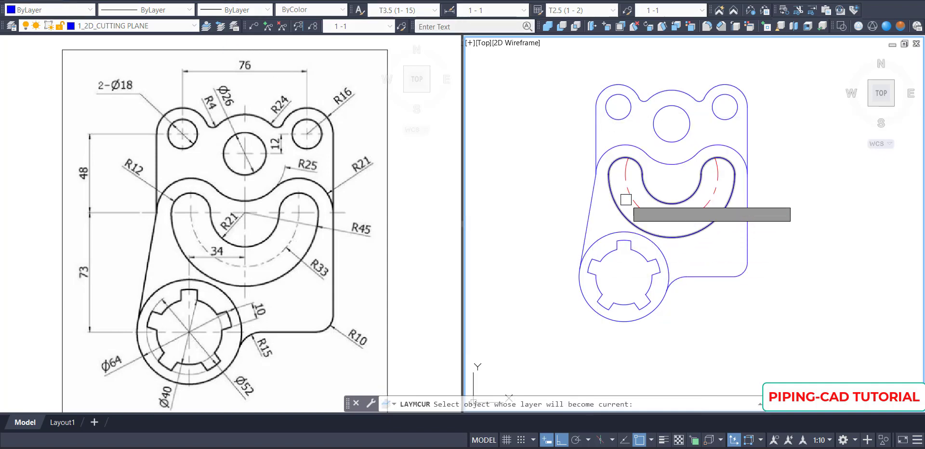
left_click(628, 198)
key("Return")
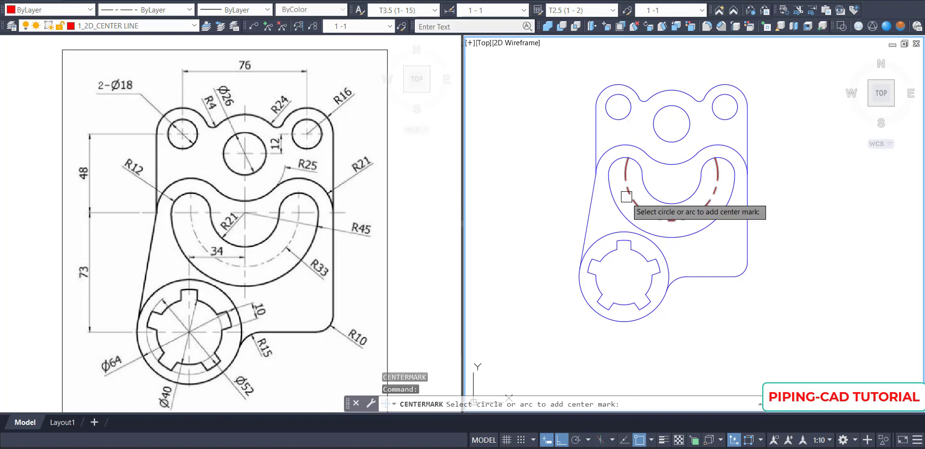
left_click(606, 104)
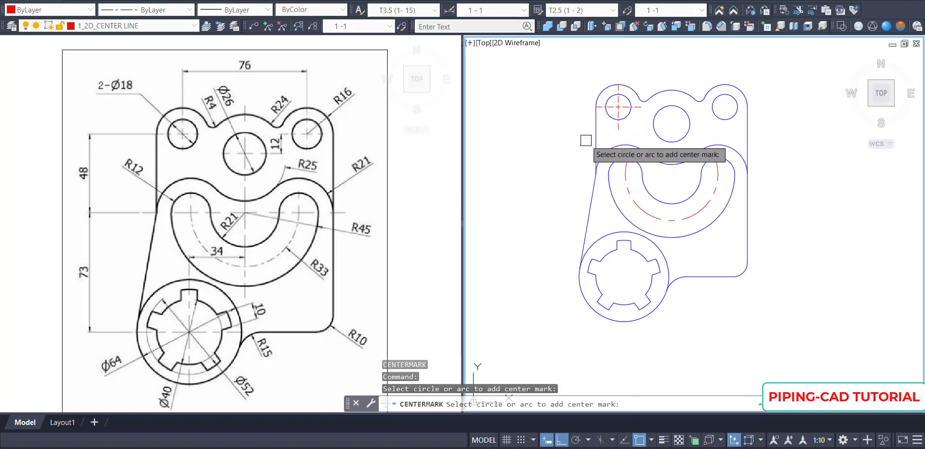
left_click(737, 100)
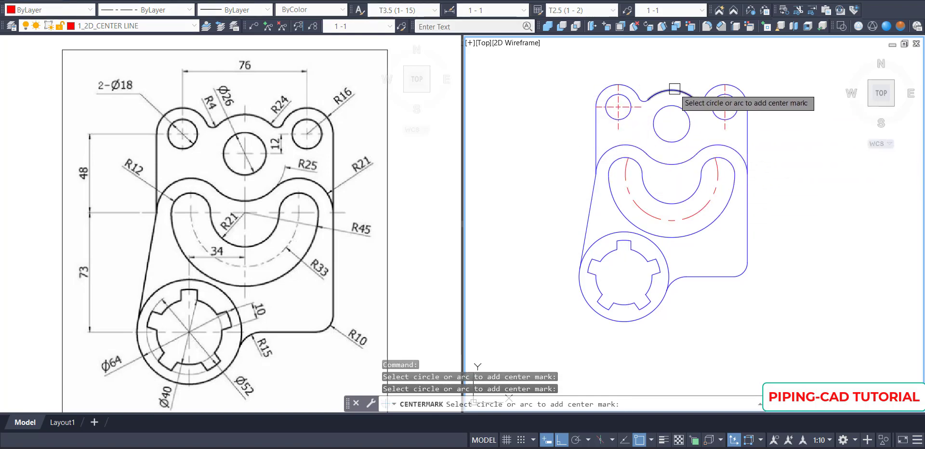
left_click(673, 107)
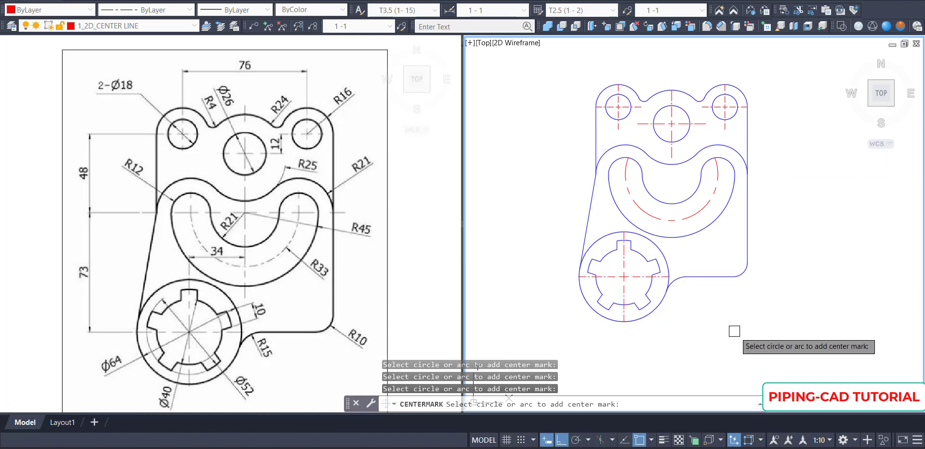
key("Escape")
key("Escape")
key("Escape")
key("Escape")
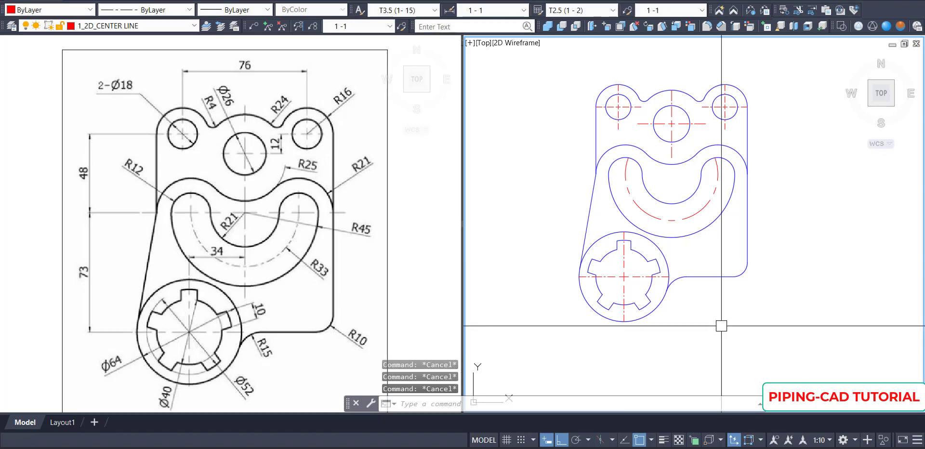
Add centre marks to the two R21 arcs that wrap around the upper ends of the curved slot
key("space")
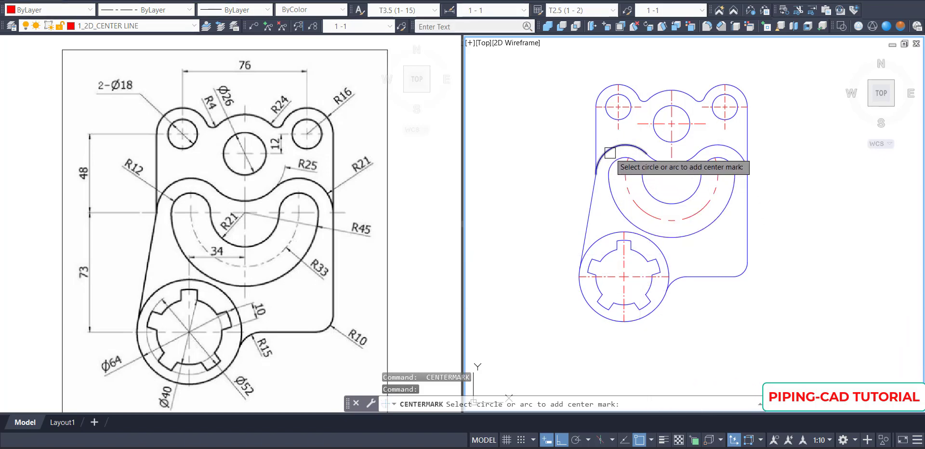
left_click(611, 165)
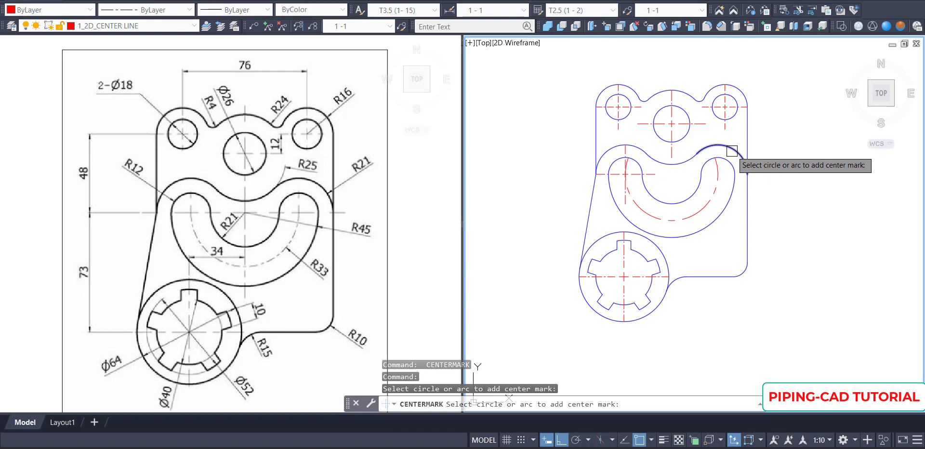
key("Escape")
key("Escape")
key("Escape")
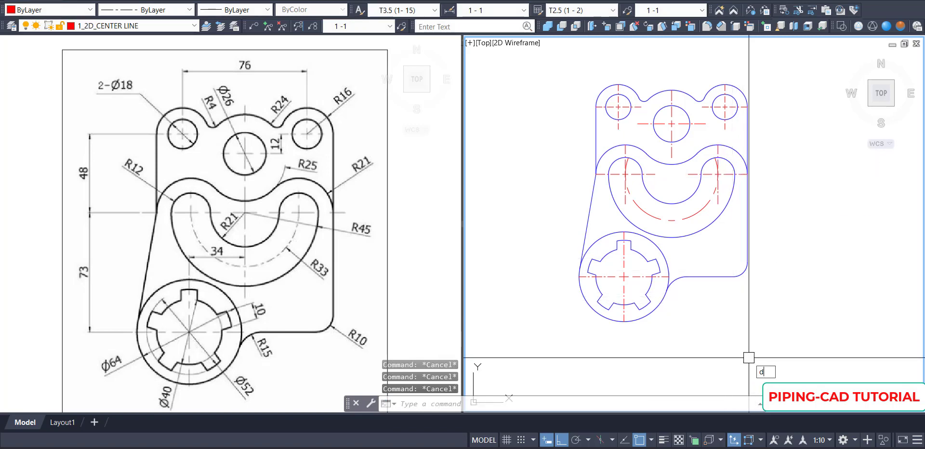
type("dra")
key("Return")
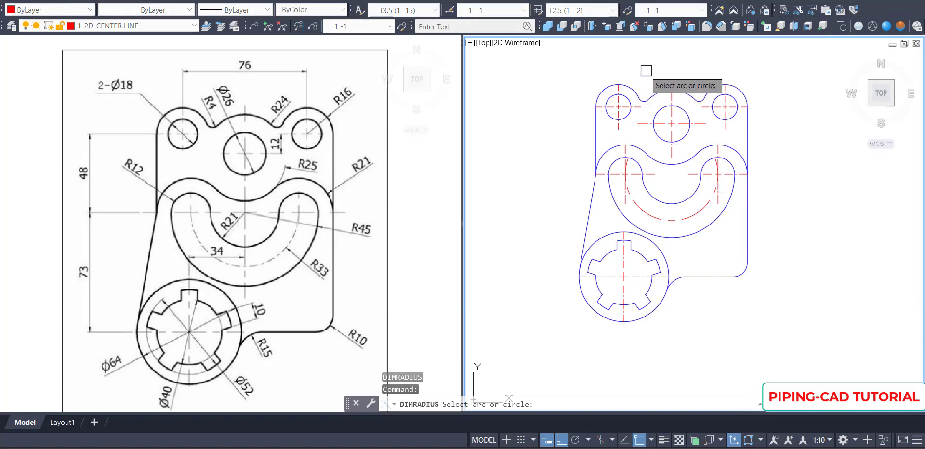
scroll(646, 71, "up", 3)
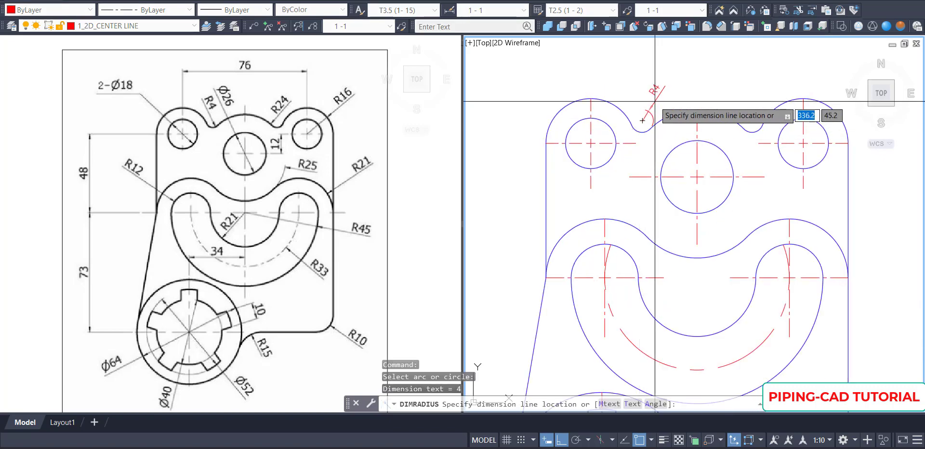
scroll(652, 108, "down", 3)
key("Escape")
key("Escape")
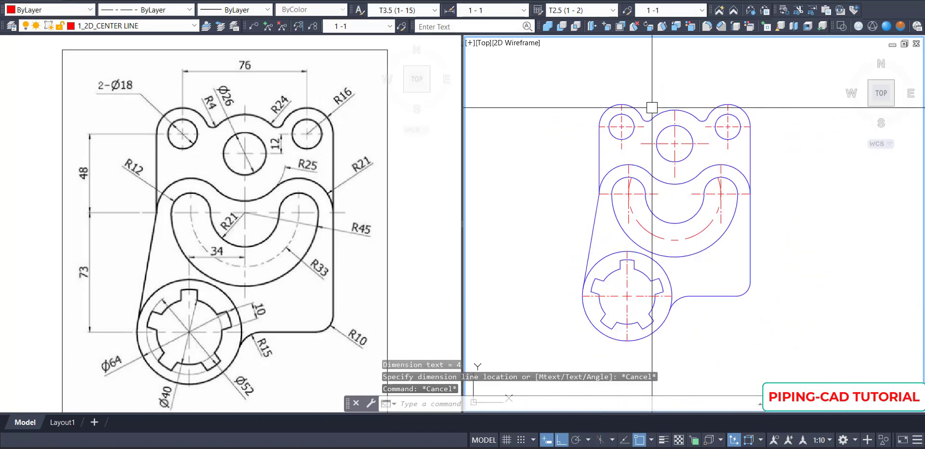
Set the dimension text movement variable DIMTMOVE to 1
type("dimt")
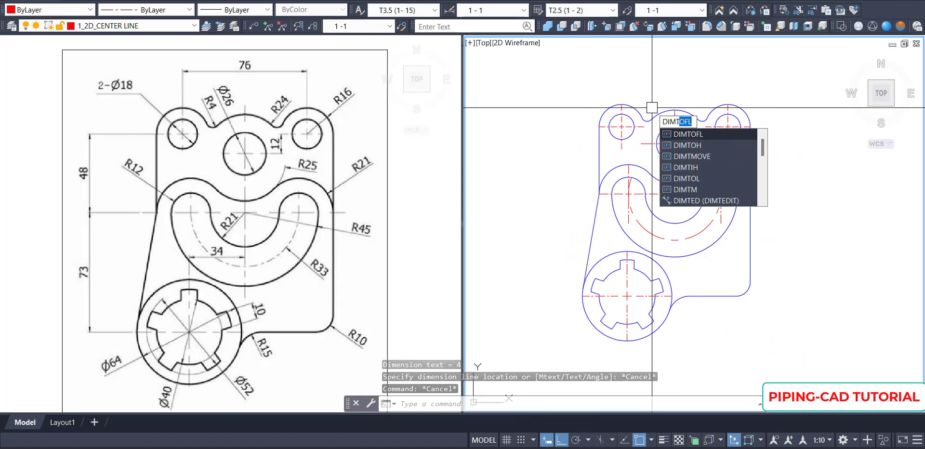
left_click(679, 156)
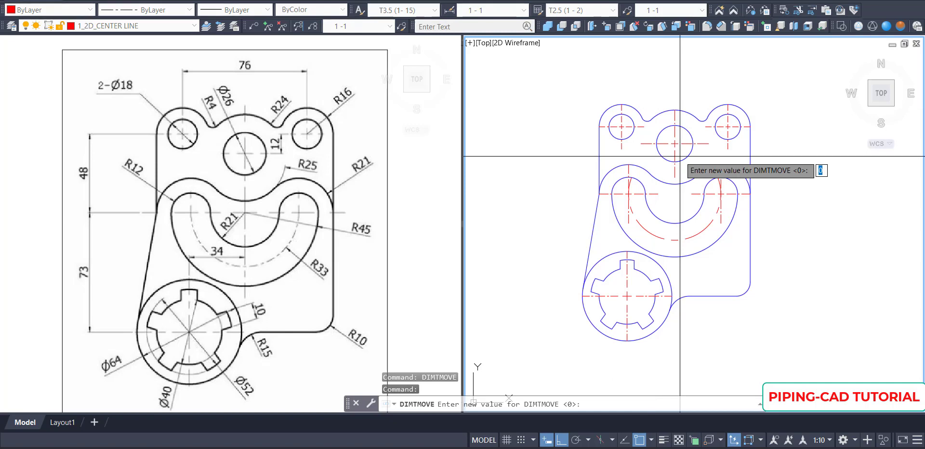
key("Return")
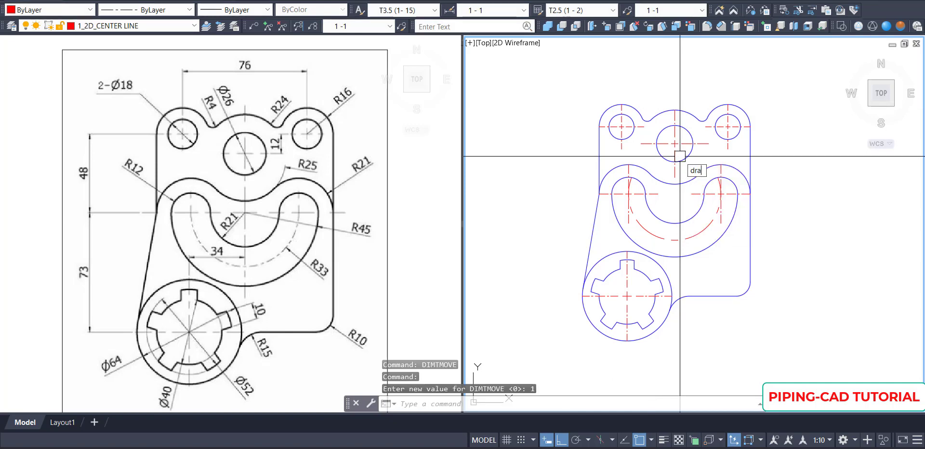
type("dra")
key("Return")
scroll(666, 121, "up", 3)
left_click(626, 117)
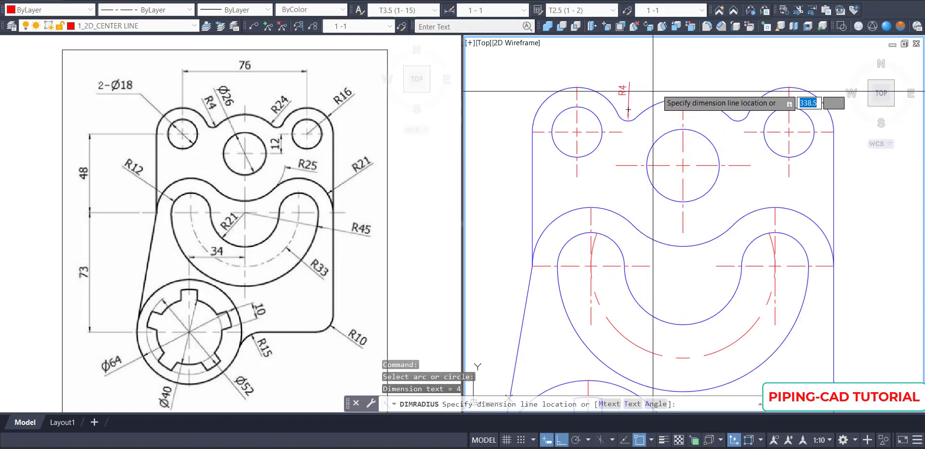
key("Escape")
scroll(655, 95, "down", 3)
middle_click_drag(653, 106, 661, 110)
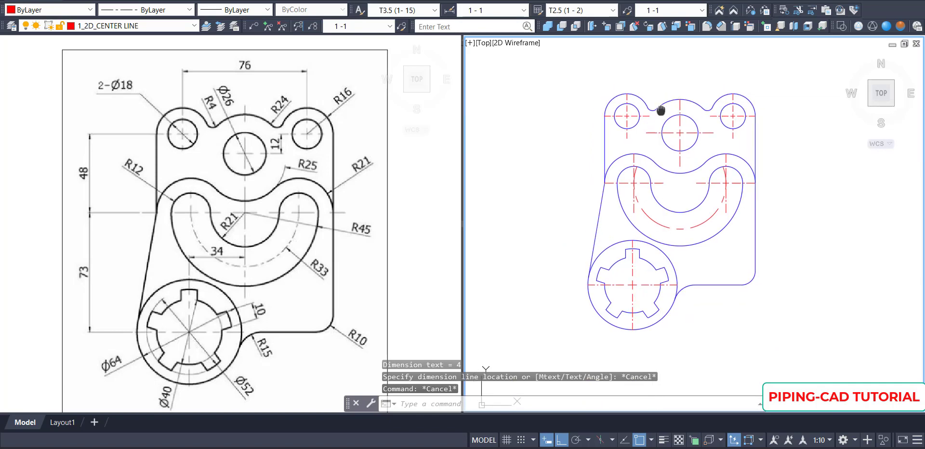
scroll(661, 112, "up", 2)
scroll(662, 118, "down", 2)
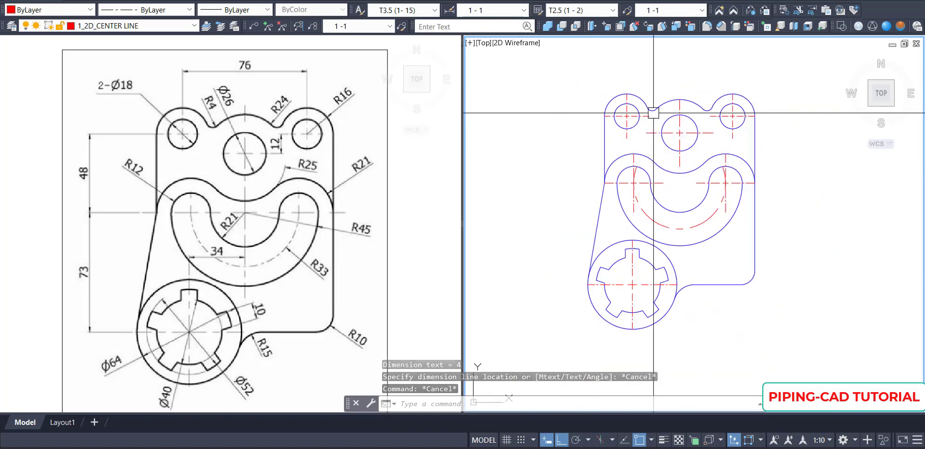
Set the ZOOMFACTOR variable to 50 and test the zoom speed on the bracket
type("zomfa")
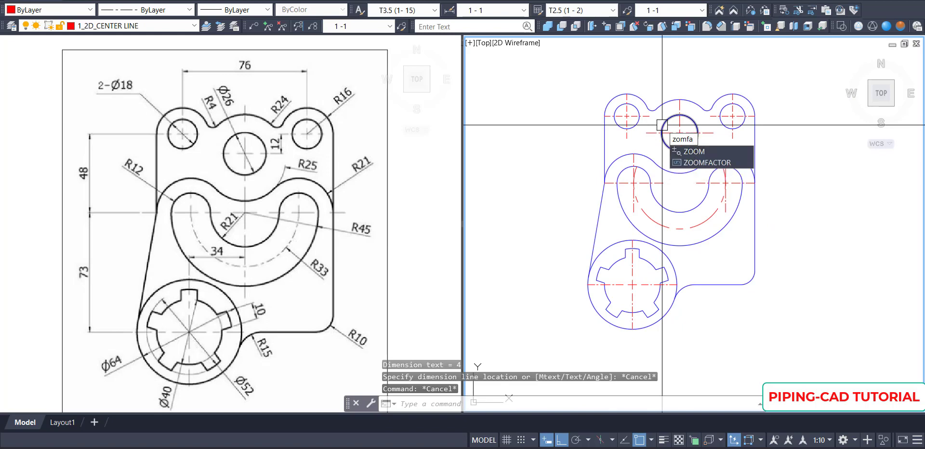
key("Return")
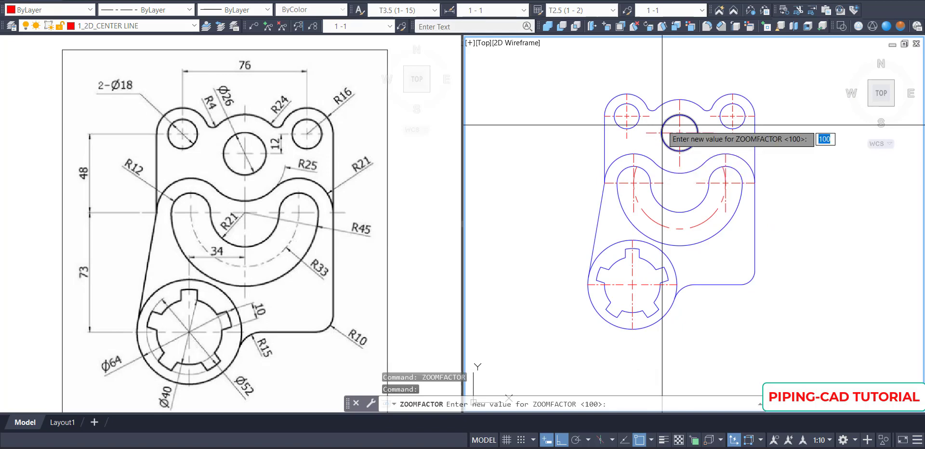
type("50")
key("Return")
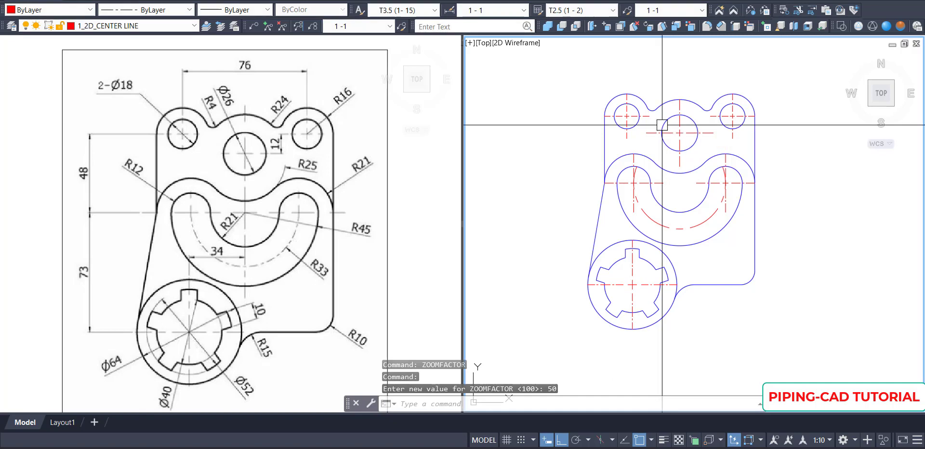
scroll(689, 174, "up", 4)
scroll(690, 174, "down", 2)
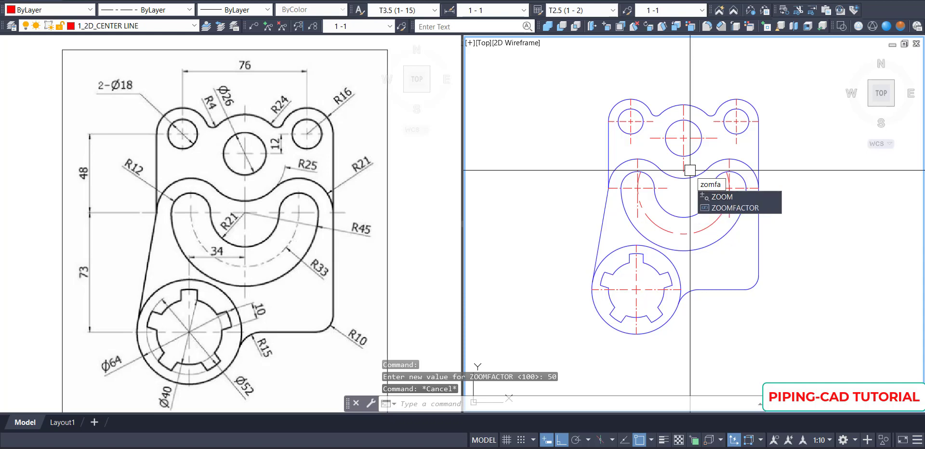
Reduce the zoom increment by setting the ZOOMFACTOR variable to 20
type("zomfa")
key("Down")
key("Return")
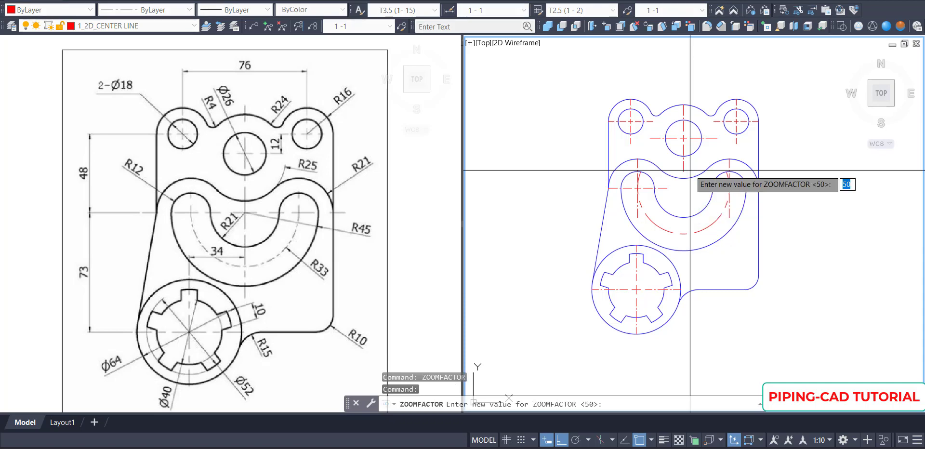
key("Return")
scroll(690, 175, "up", 2)
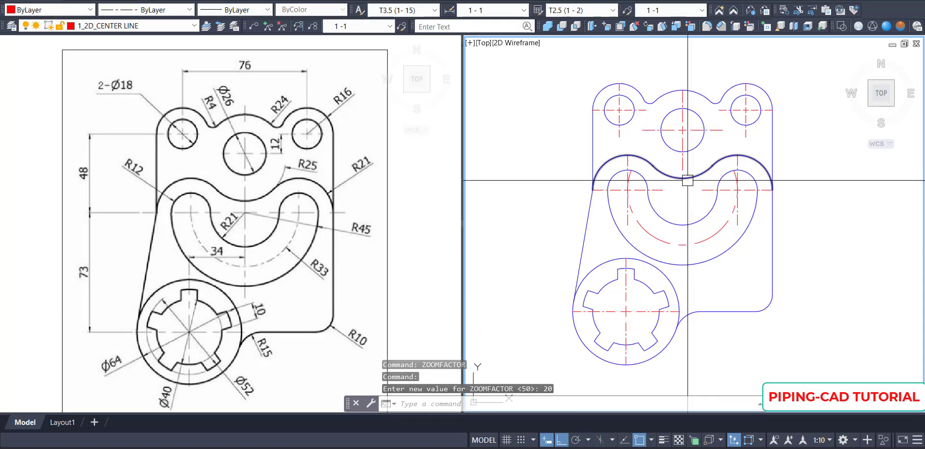
middle_click_drag(682, 191, 708, 215)
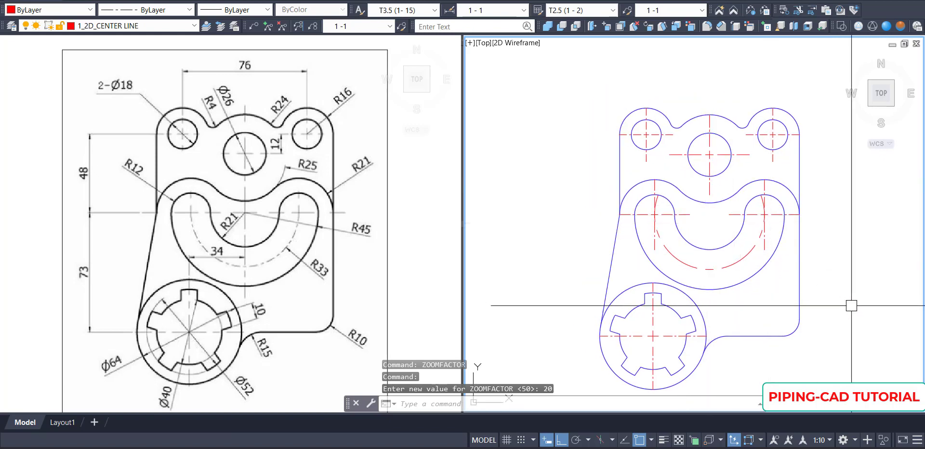
middle_click_drag(849, 321, 838, 307)
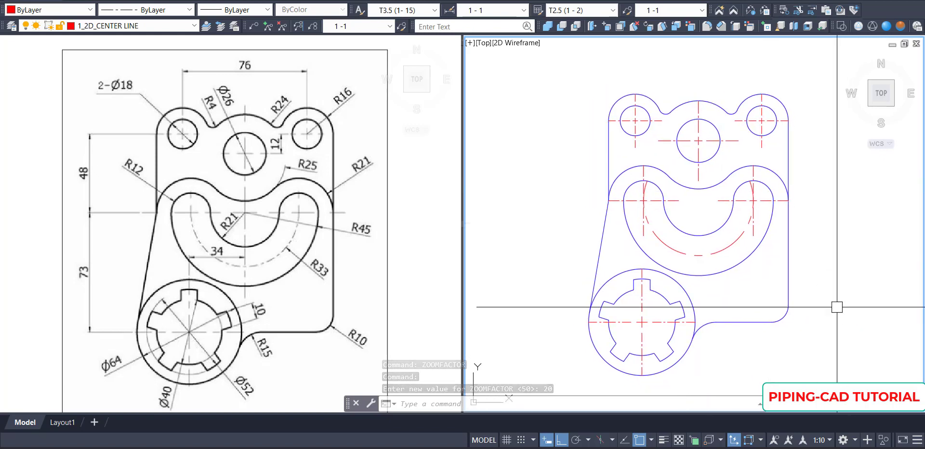
type("dra")
key("Return")
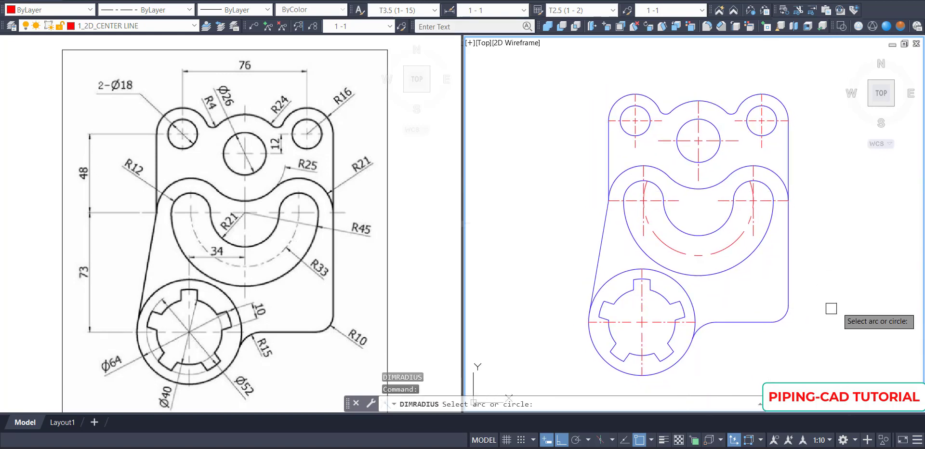
left_click(667, 112)
key("Escape")
scroll(666, 111, "up", 1)
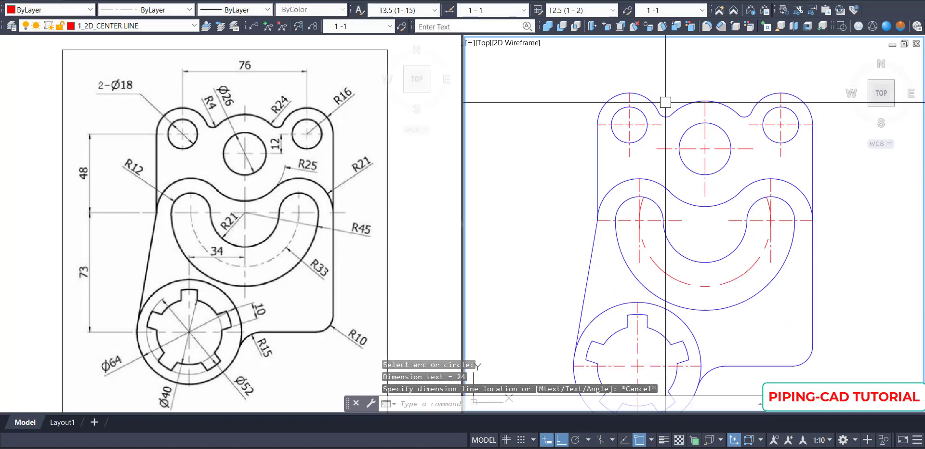
Add a radius dimension to the small fillet between the upper-left lobe and the middle arc, placing its text above the outline
type("dra")
key("Return")
scroll(666, 113, "up", 2)
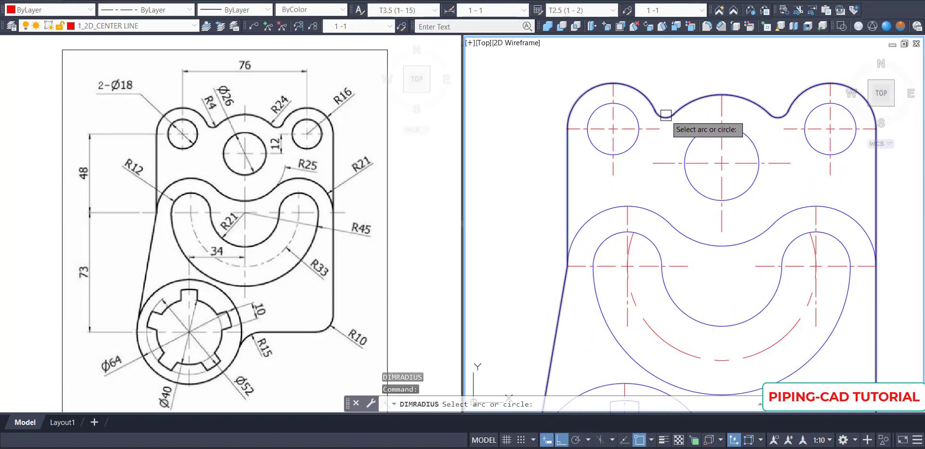
left_click(665, 115)
scroll(665, 115, "down", 1)
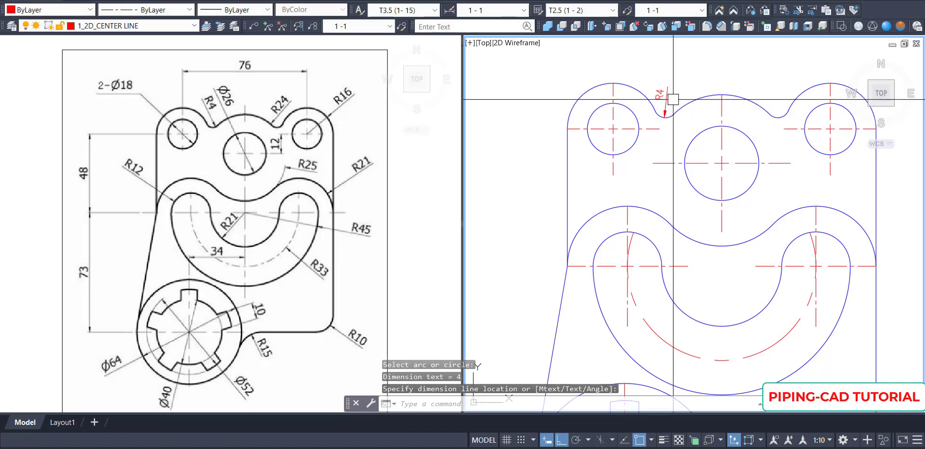
middle_click_drag(677, 130, 641, 170)
scroll(672, 160, "up", 1)
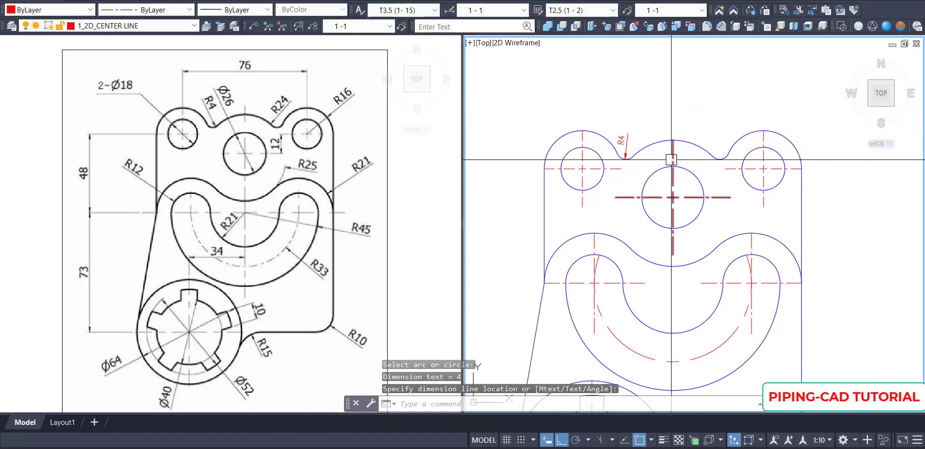
left_click(621, 139)
Add a radius dimension to the large arc above the middle hole, placing its text outside the outline at the upper right
key("Return")
left_click(704, 148)
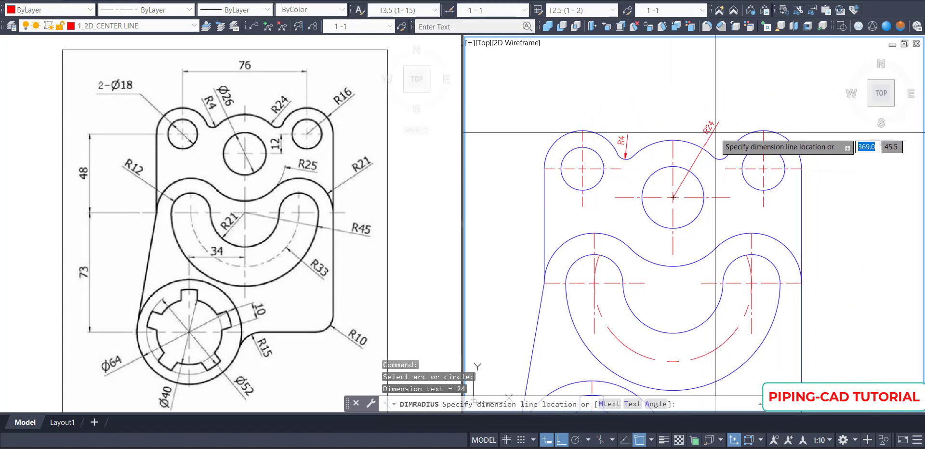
left_click(717, 132)
key("Escape")
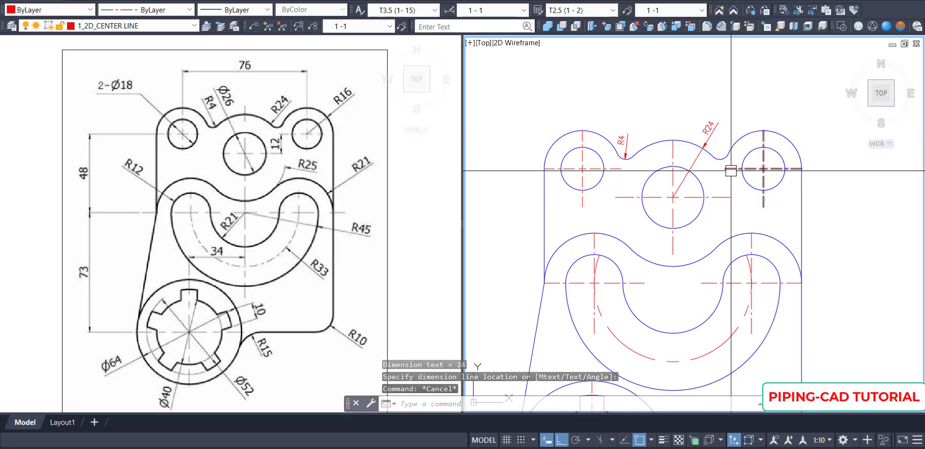
Add a radius dimension to the outer arc of the upper-right lobe, placing its text outside the outline
key("Return")
left_click(779, 154)
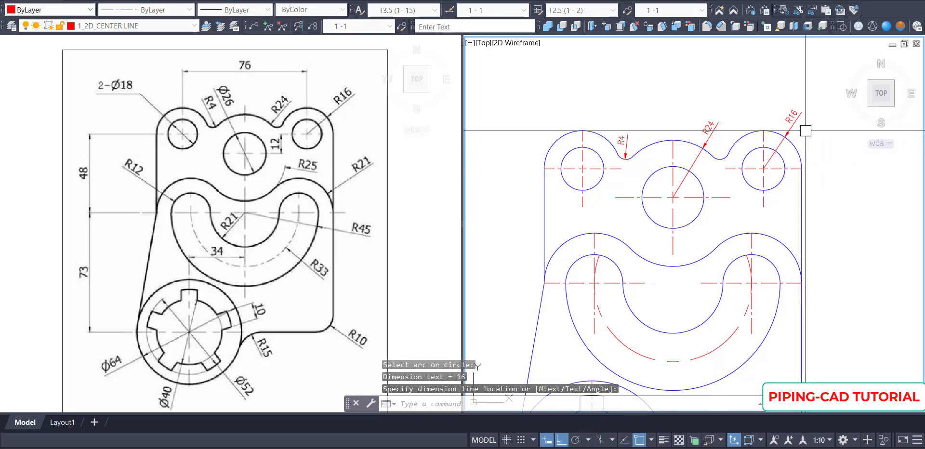
key("Escape")
scroll(806, 133, "down", 1)
middle_click_drag(716, 221, 723, 160)
scroll(722, 162, "down", 1)
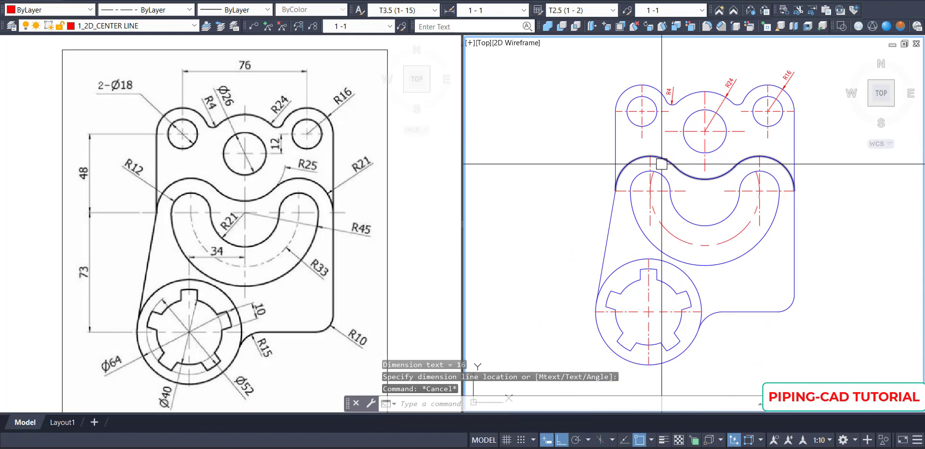
Add a diameter dimension to the upper-left hole, placing its text outside the outline at the upper left
type("ddi")
key("Return")
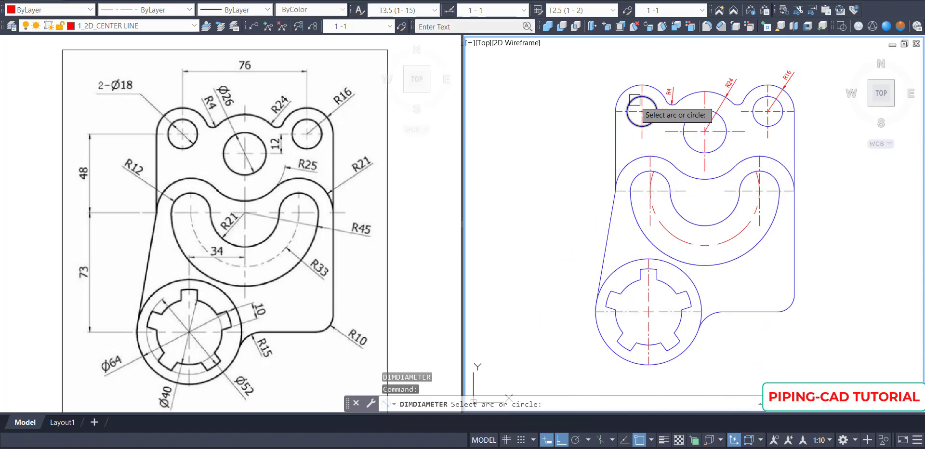
left_click(634, 101)
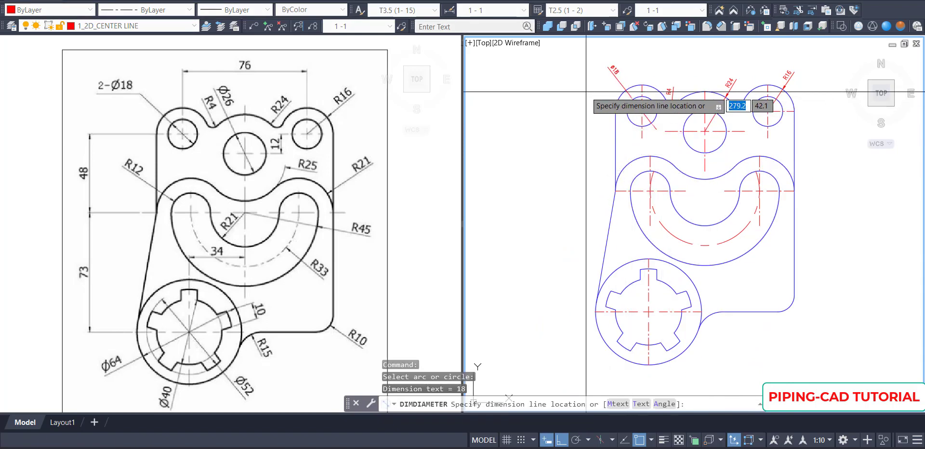
scroll(620, 93, "up", 2)
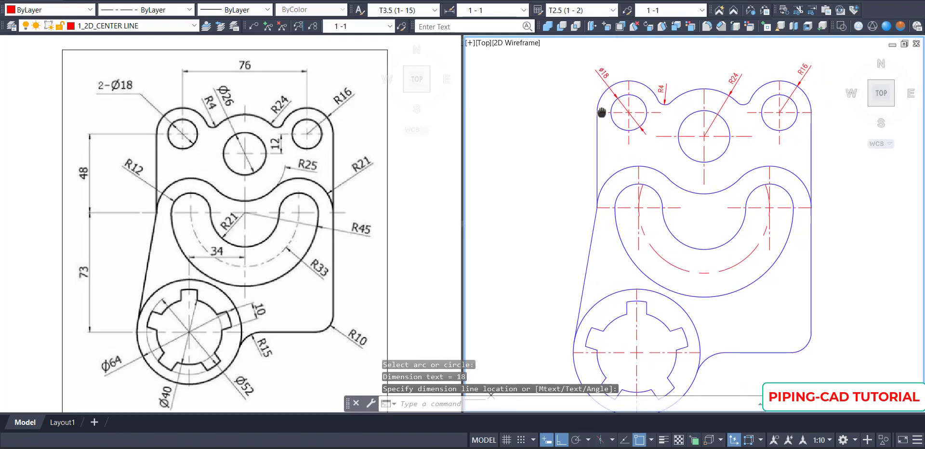
key("Return")
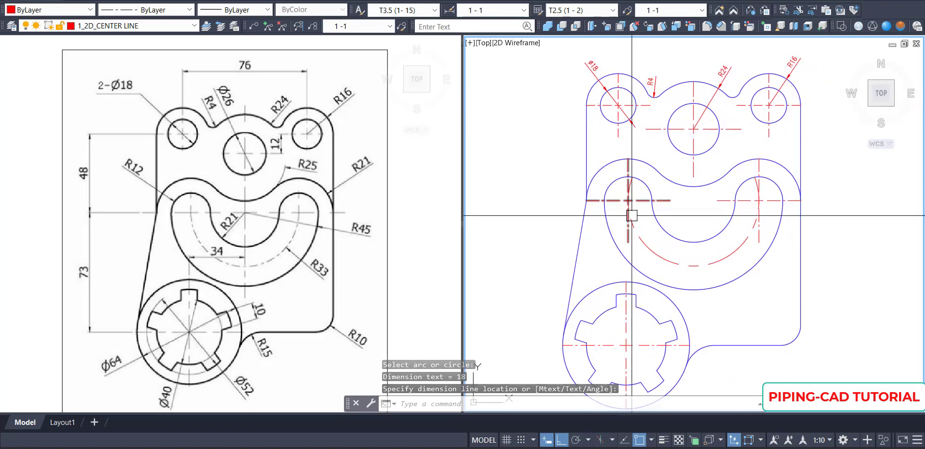
left_click(618, 189)
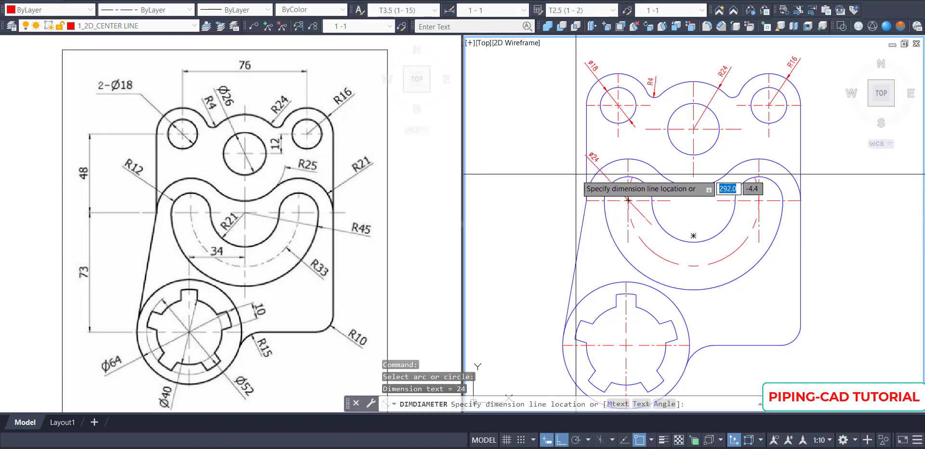
key("Escape")
key("Return")
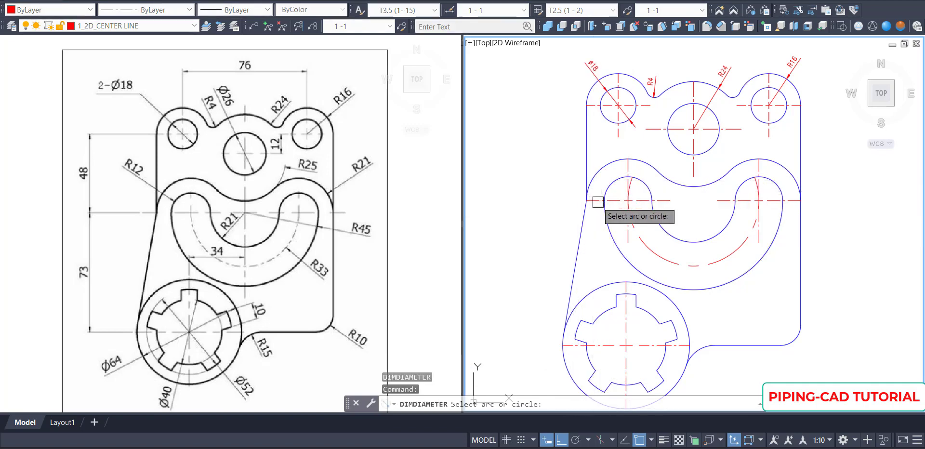
left_click(610, 190)
scroll(612, 202, "up", 2)
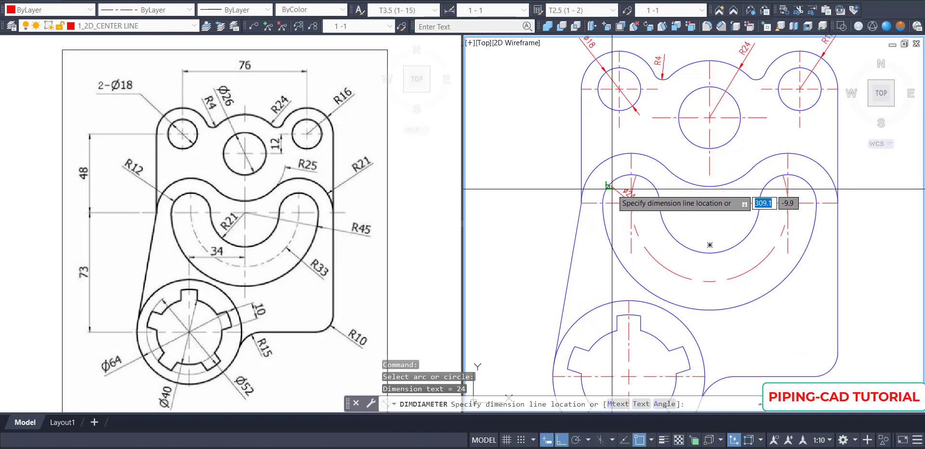
key("Escape")
key("Escape")
Add a radius dimension to the rounded left end of the curved slot, placing its text outside the outline at the upper left
type("dra")
key("Return")
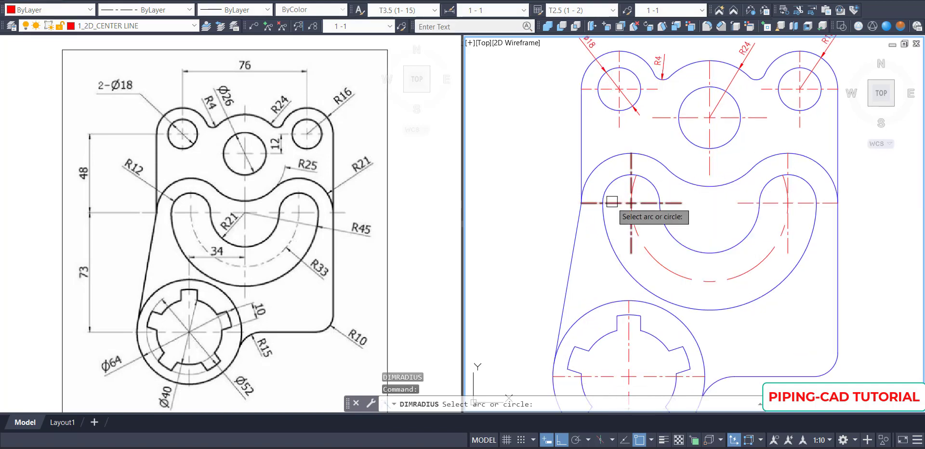
left_click(609, 201)
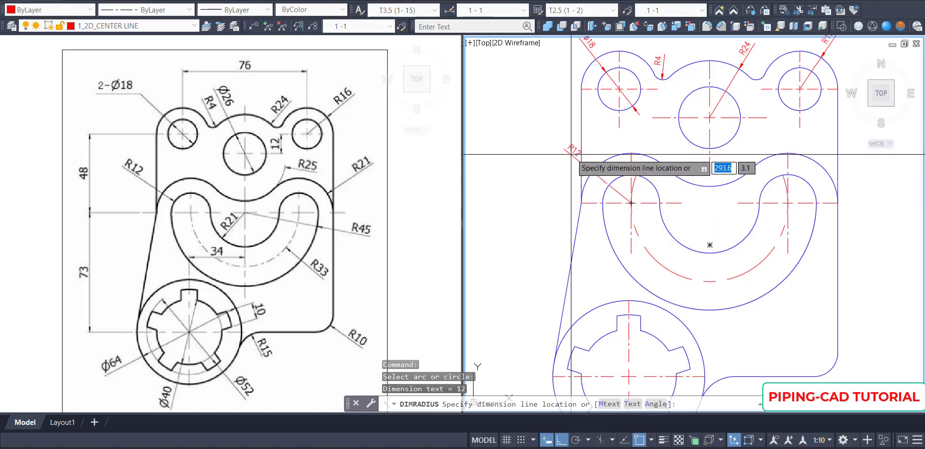
left_click(561, 142)
key("Escape")
scroll(542, 215, "down", 1)
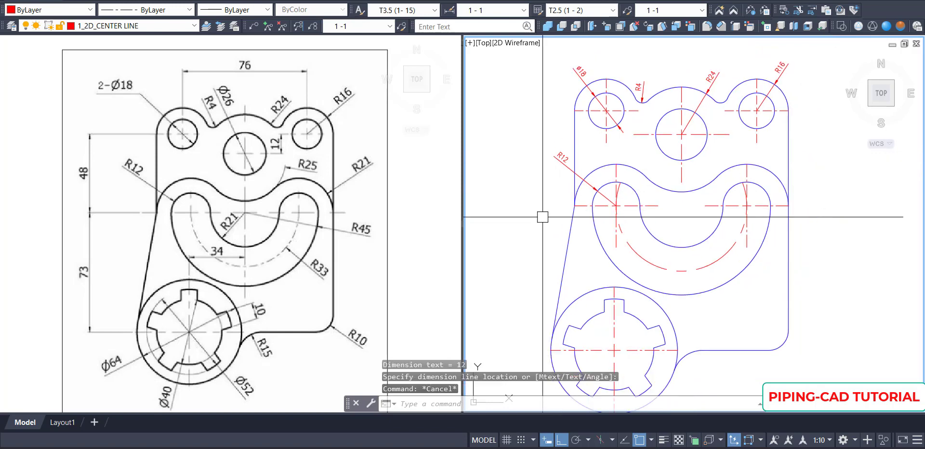
Add radius dimensions to the concave arc below the middle hole and to the convex arc around the slot's right end
key("Return")
left_click(698, 188)
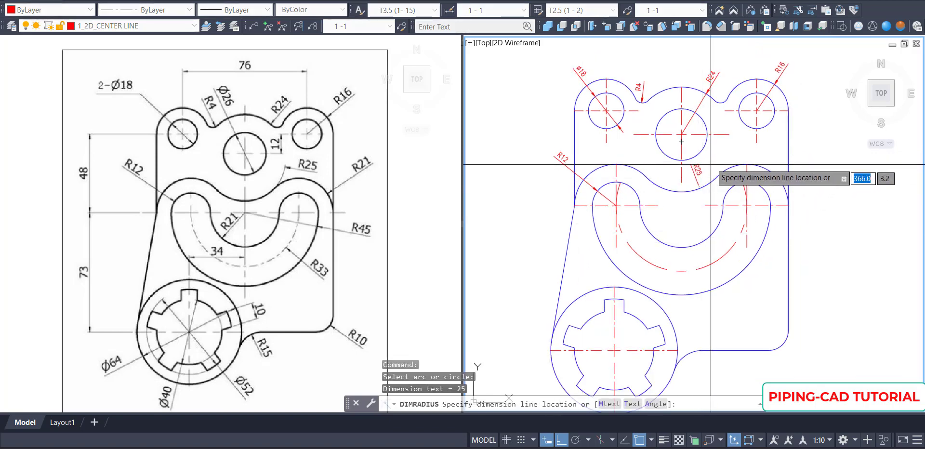
left_click(710, 169)
key("Return")
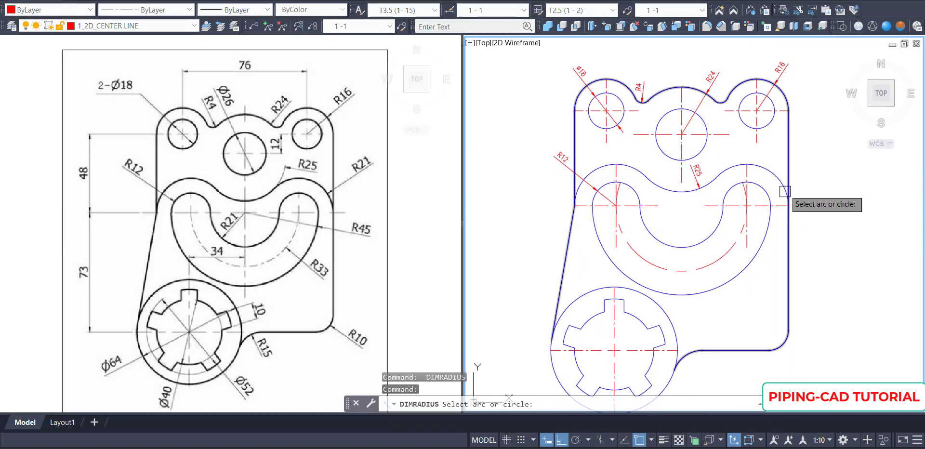
left_click(770, 198)
key("Escape")
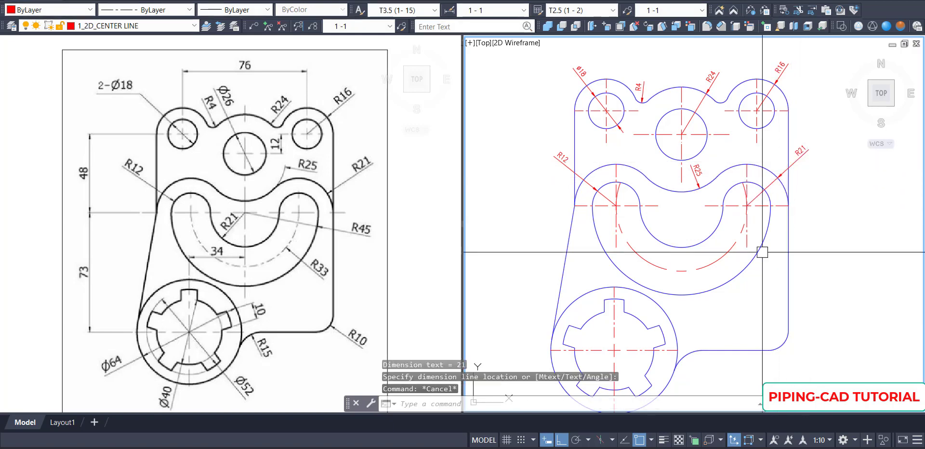
Add radius dimensions to the slot's inner arc, with text inside the curve, and to its dashed centre line arc, with text below the slot
middle_click_drag(725, 272, 735, 225)
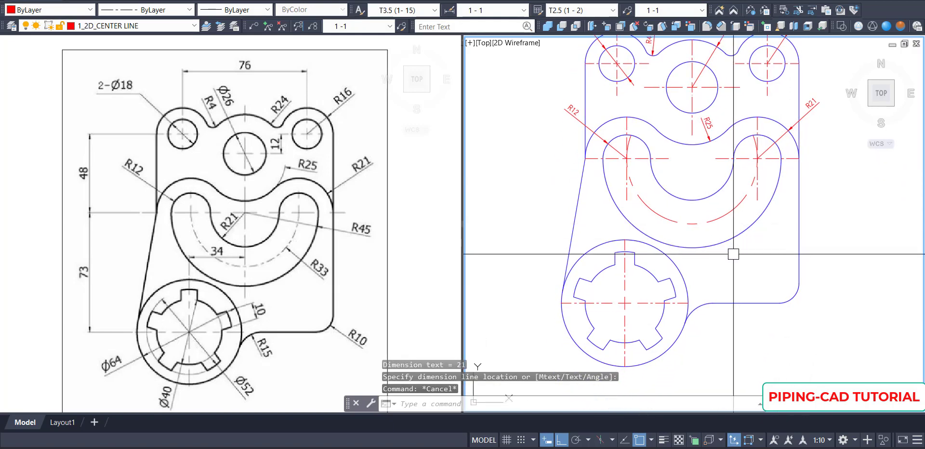
key("Return")
left_click(682, 196)
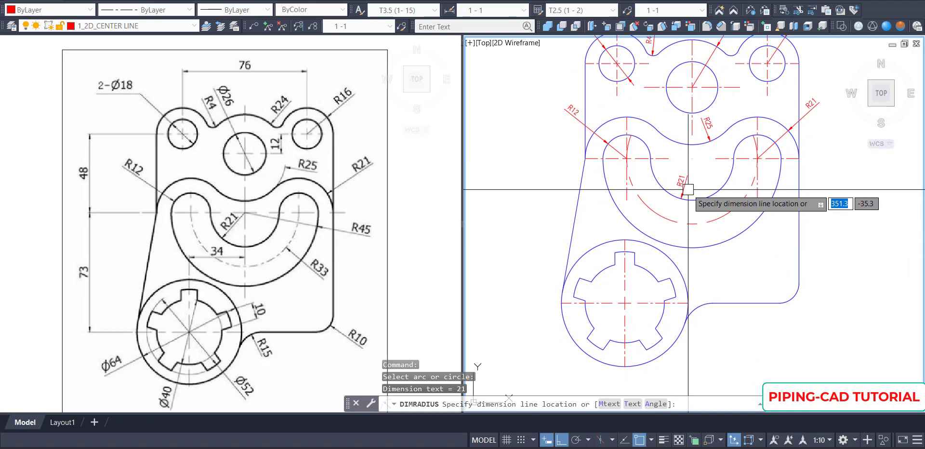
left_click(688, 190)
key("Return")
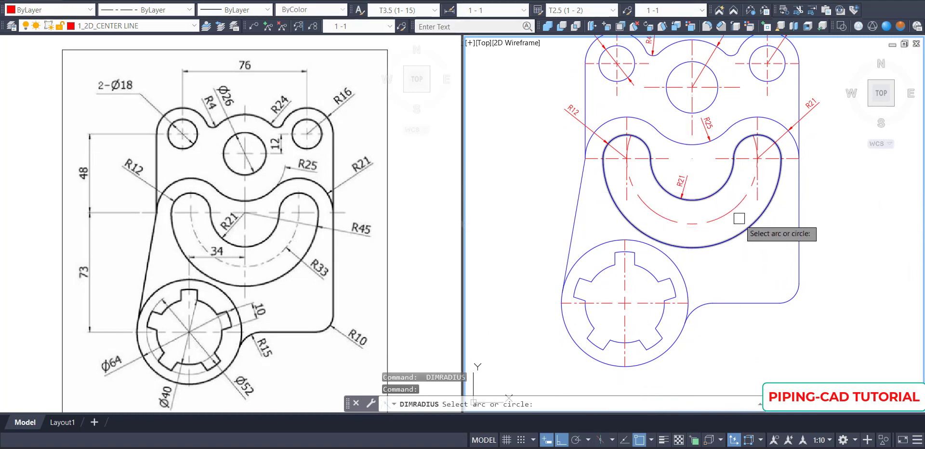
left_click(740, 218)
key("Escape")
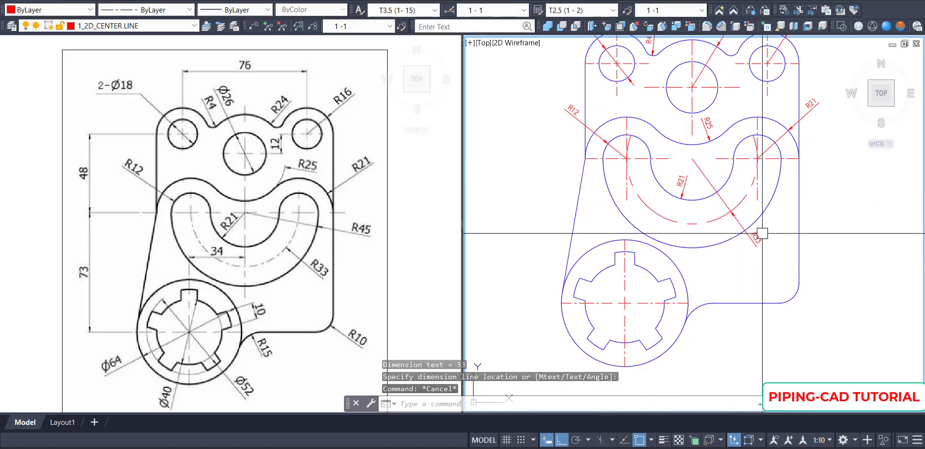
Add radius dimensions to the slot's outer arc and to the plate's lower-right corner fillet, placing each text outside its arc
key("Return")
left_click(771, 198)
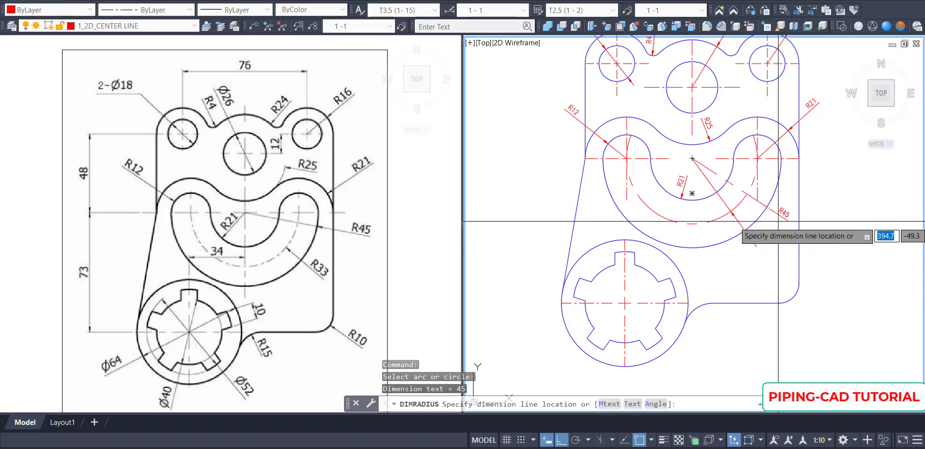
left_click(738, 269)
key("Return")
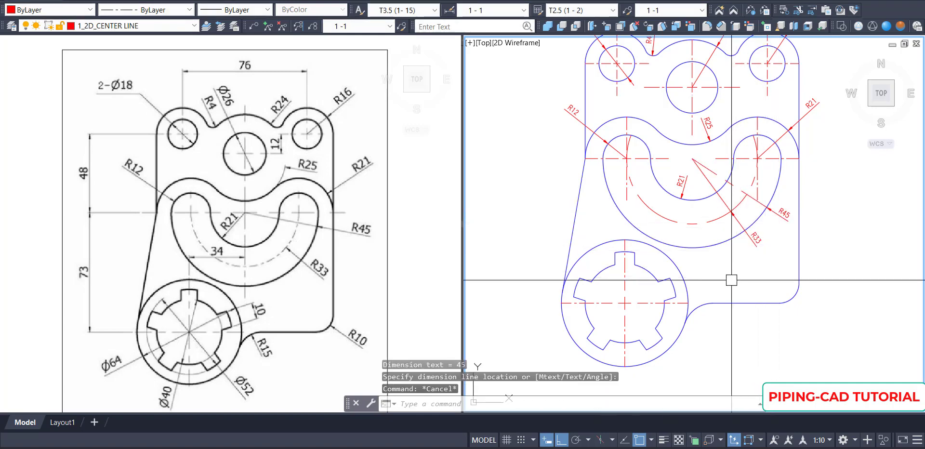
left_click(802, 303)
left_click(810, 311)
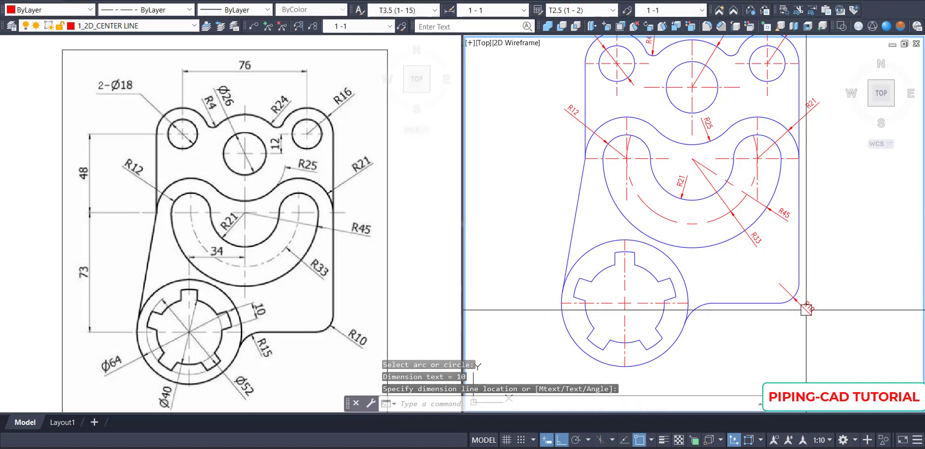
key("Escape")
Add a radius dimension to the fillet joining the large lower circle and the bottom edge, placing its text below the edge
middle_click_drag(746, 331, 745, 288)
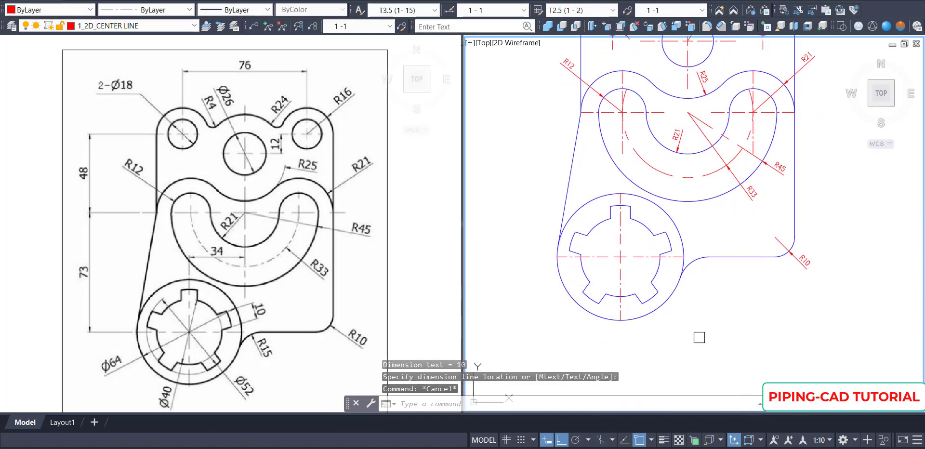
key("Return")
left_click(692, 264)
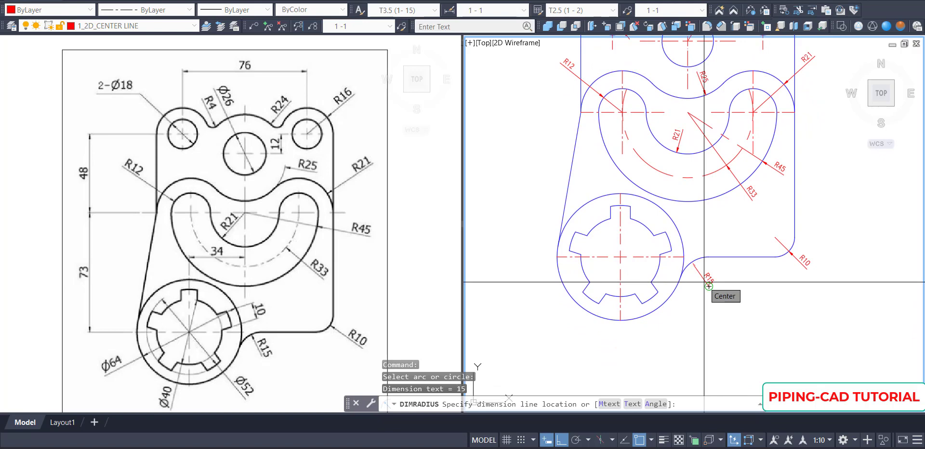
left_click(709, 286)
key("Escape")
Add diameter dimensions to the large lower circle and to the outer arc of its lower-left notch, placing both texts outside at the lower left
middle_click_drag(684, 325, 686, 317)
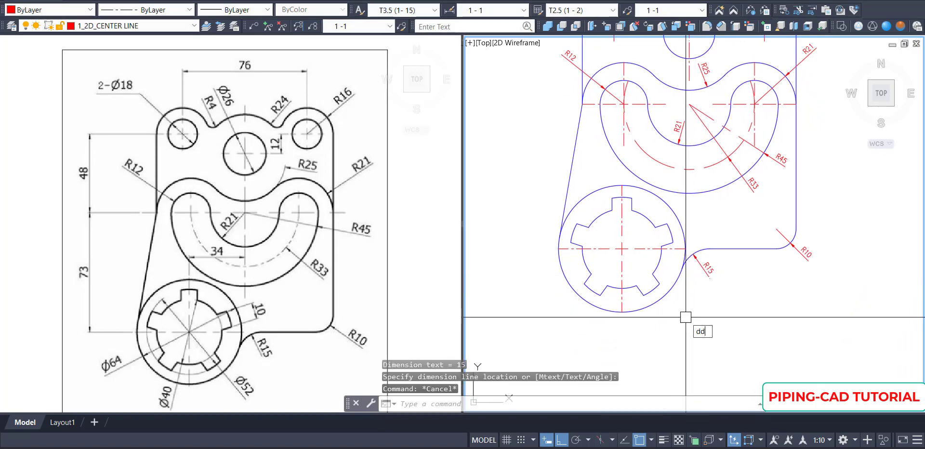
type("ddi")
key("Return")
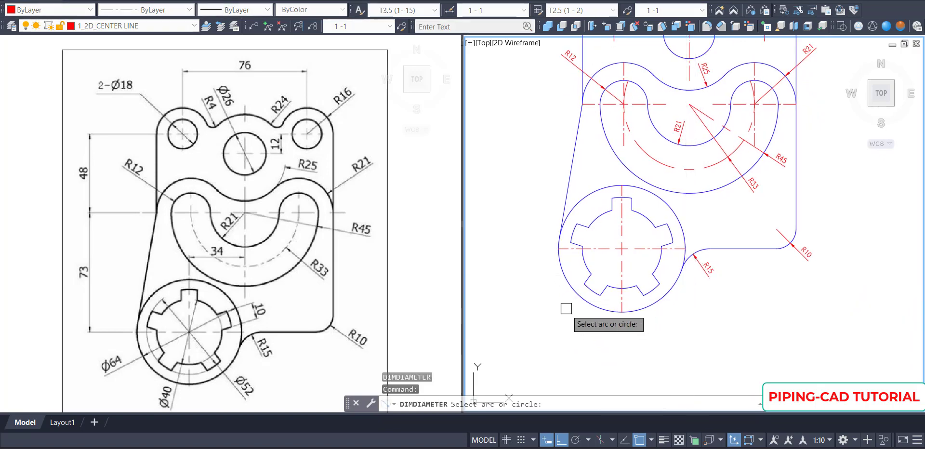
left_click(567, 279)
left_click(544, 292)
key("Return")
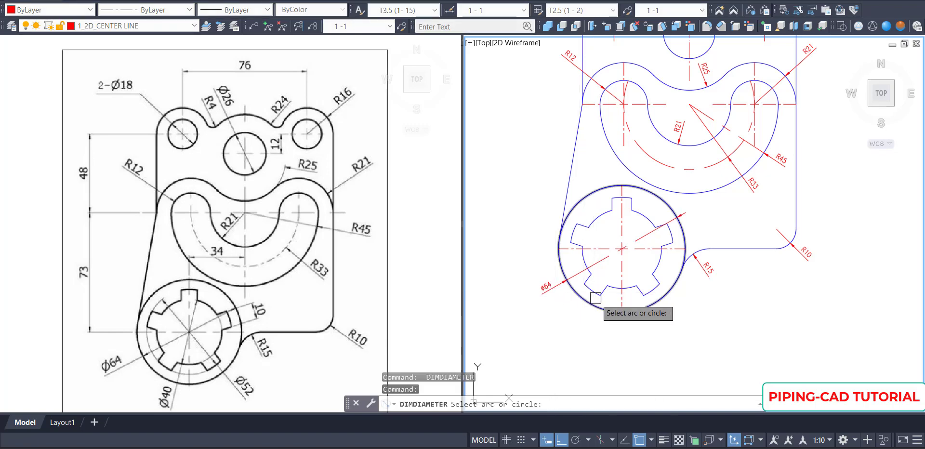
left_click(596, 297)
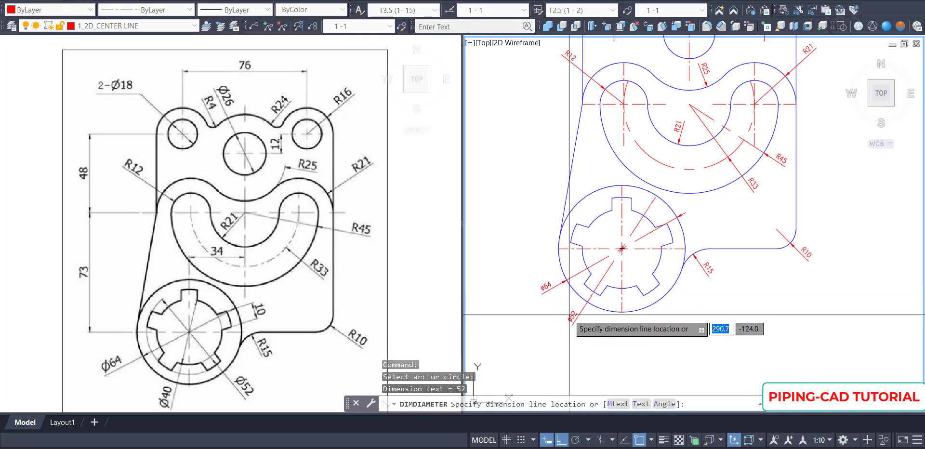
left_click(569, 315)
key("Return")
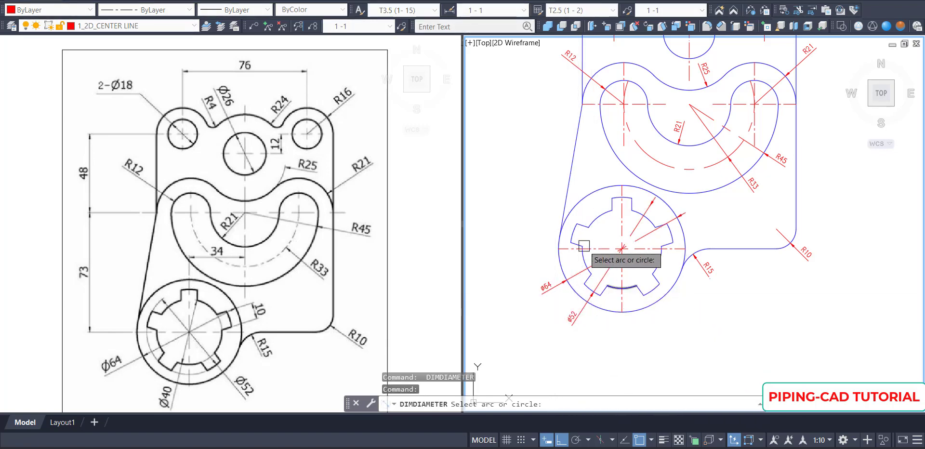
left_click(597, 218)
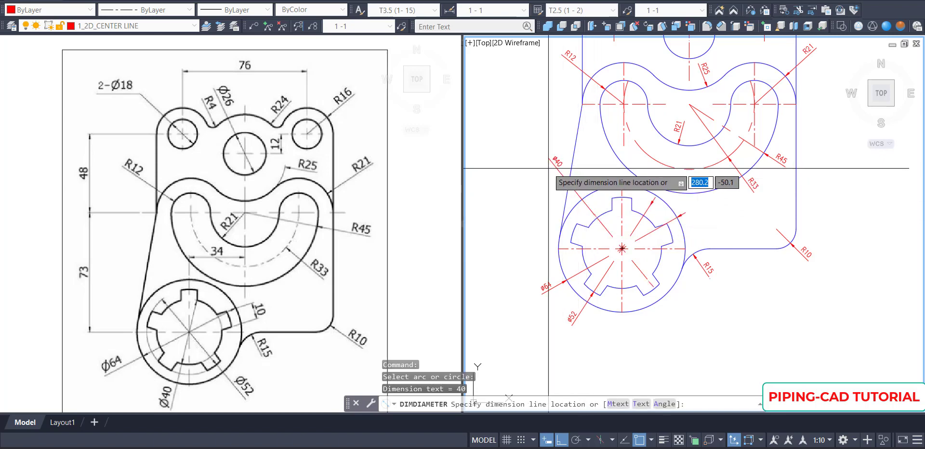
key("F8")
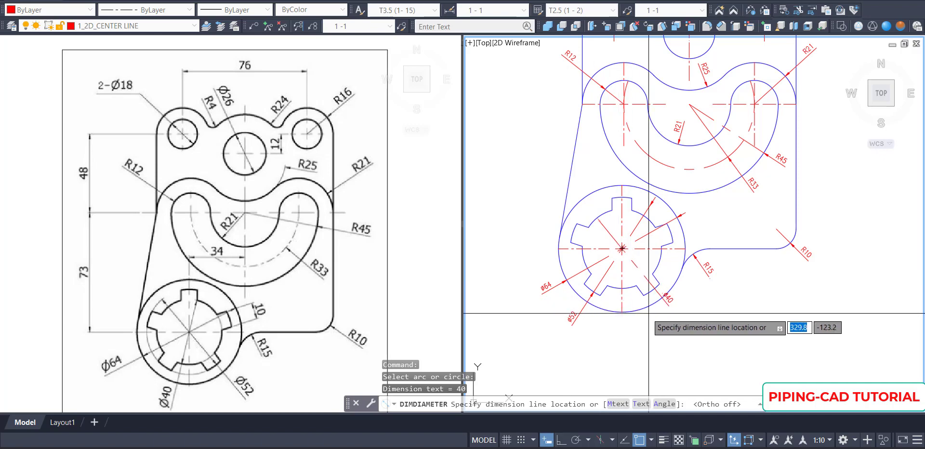
key("Escape")
Add a diameter dimension to the notched bore's inner arc, placing its text outside the large circle at the lower right, and restore Ortho mode
key("Return")
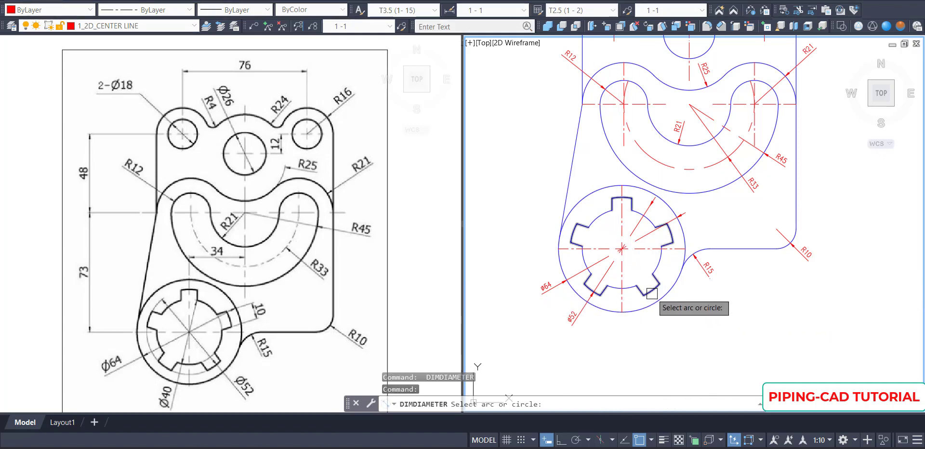
left_click(652, 291)
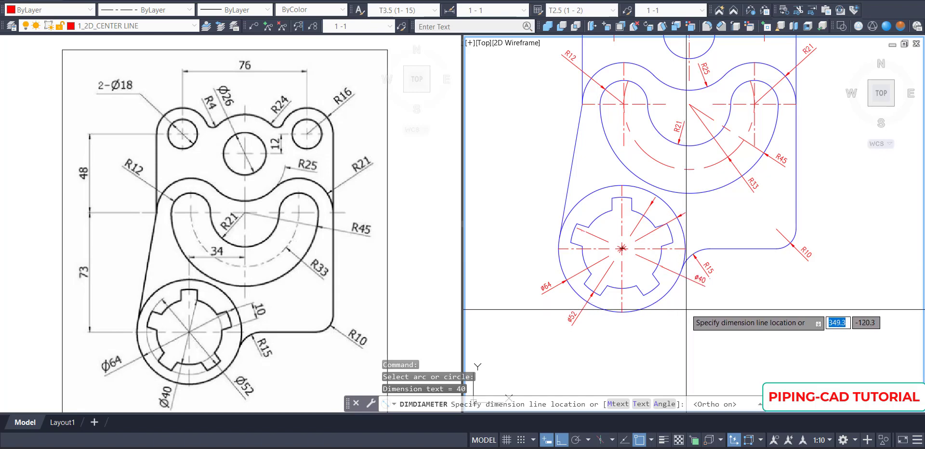
key("F8")
key("Escape")
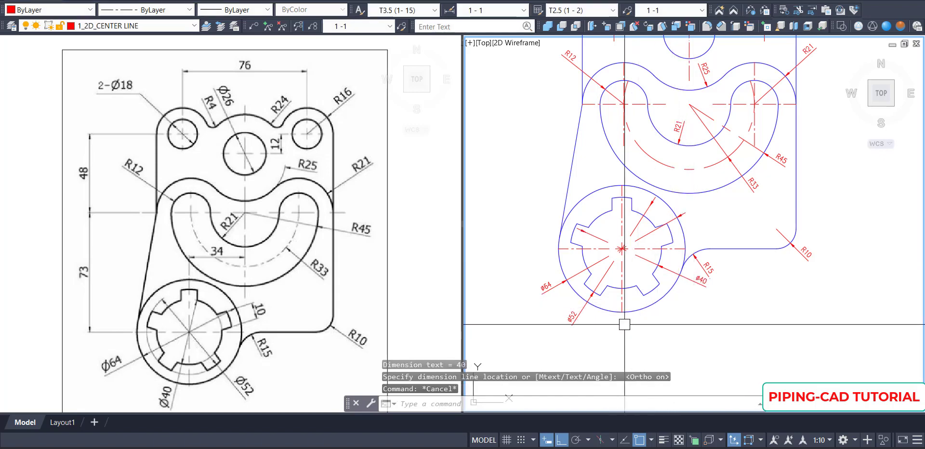
Add a vertical linear dimension between the large lower circle's centre line and the slot's centre line, placed outside the plate's left edge
type("DIMLINEAR")
key("Return")
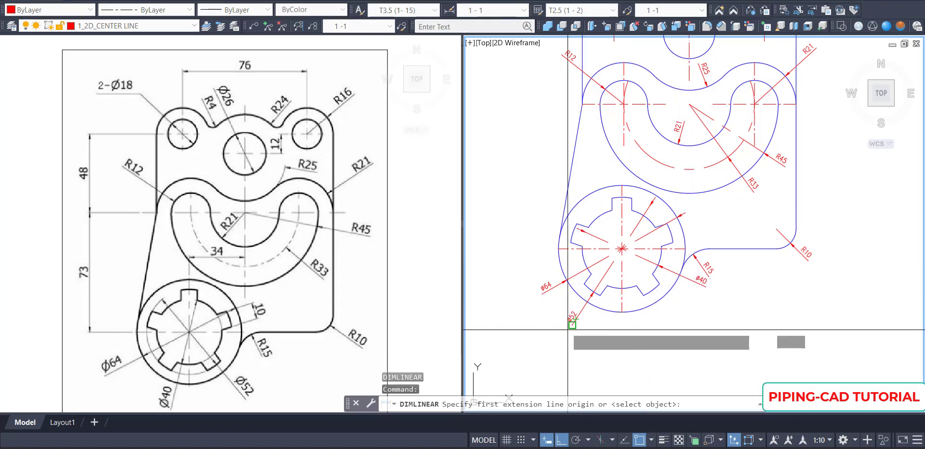
left_click(559, 249)
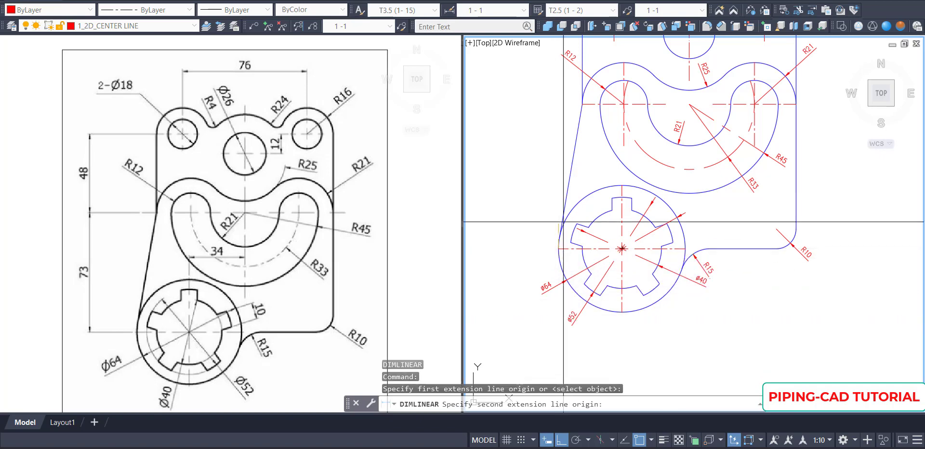
left_click(583, 103)
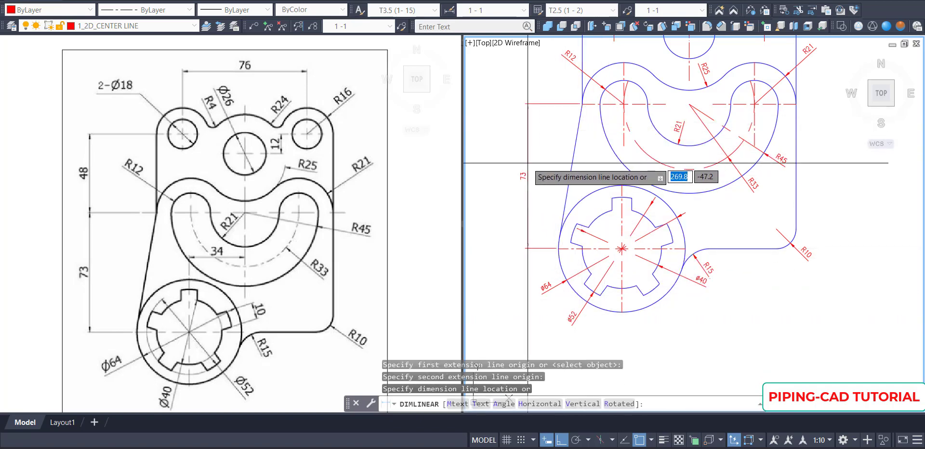
left_click(530, 166)
Continue the vertical dimension chain up to the centre line of the two small upper holes
middle_click_drag(535, 169, 567, 249)
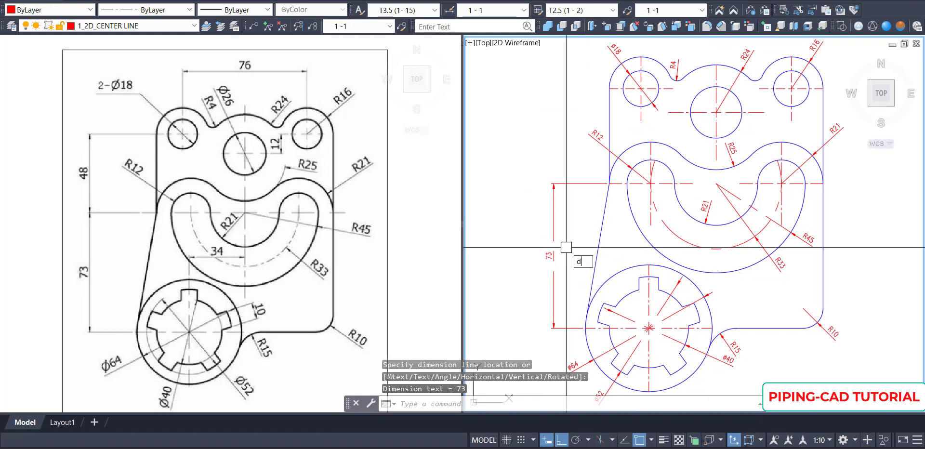
type("DCO")
key("Return")
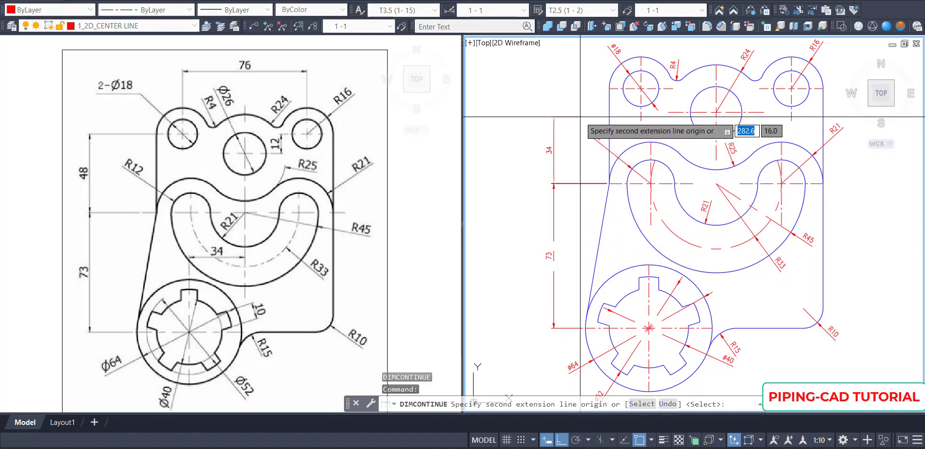
left_click(609, 88)
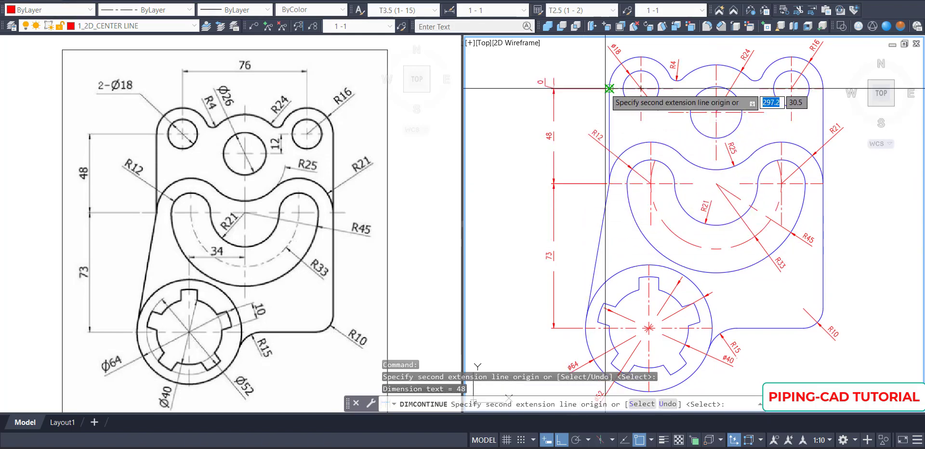
key("Escape")
middle_click_drag(585, 140, 581, 190)
key("Return")
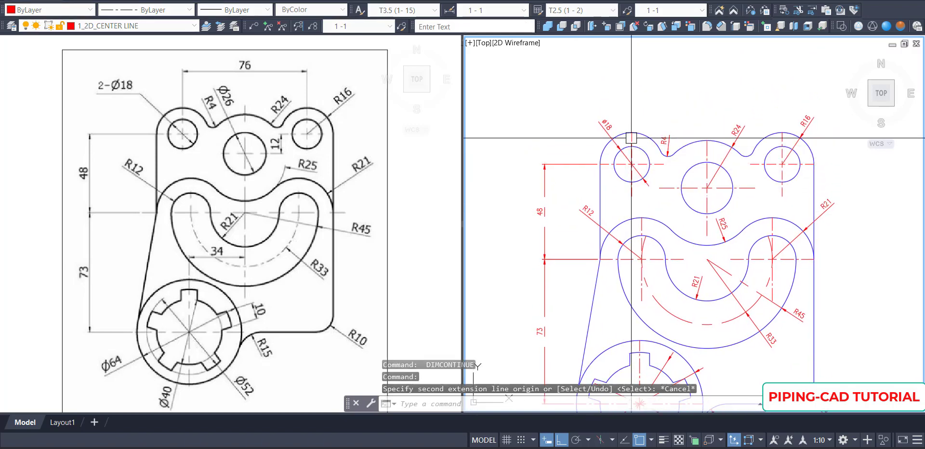
key("Escape")
key("Escape")
Add a horizontal linear dimension between the vertical centre lines of the two small upper holes, placed above the plate
type("dli")
key("Return")
left_click(632, 164)
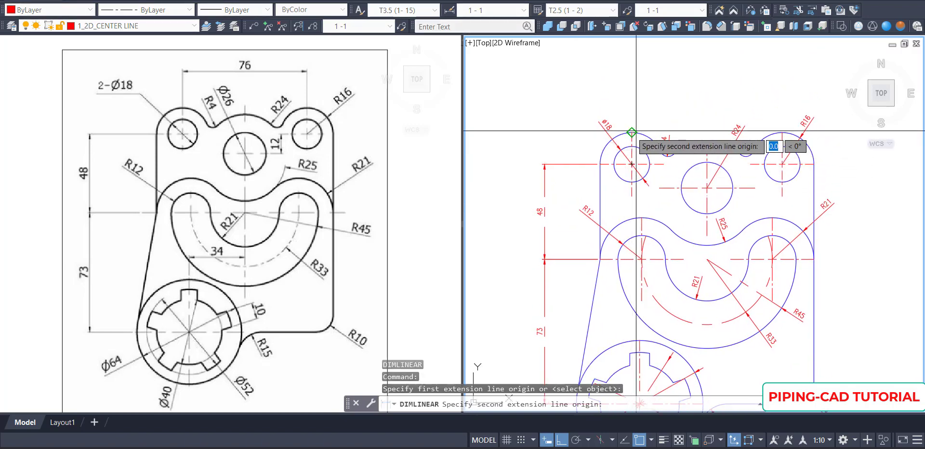
left_click(779, 131)
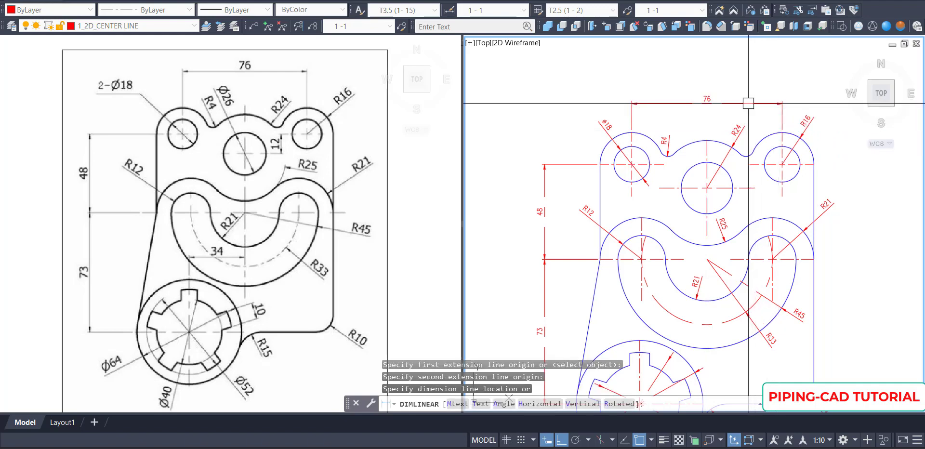
left_click(742, 104)
Add a horizontal linear dimension for the width of the bore's top notch, placed just above the large lower circle
middle_click_drag(744, 183, 720, 112)
middle_click_drag(721, 230, 741, 194)
key("Return")
scroll(690, 285, "up", 1)
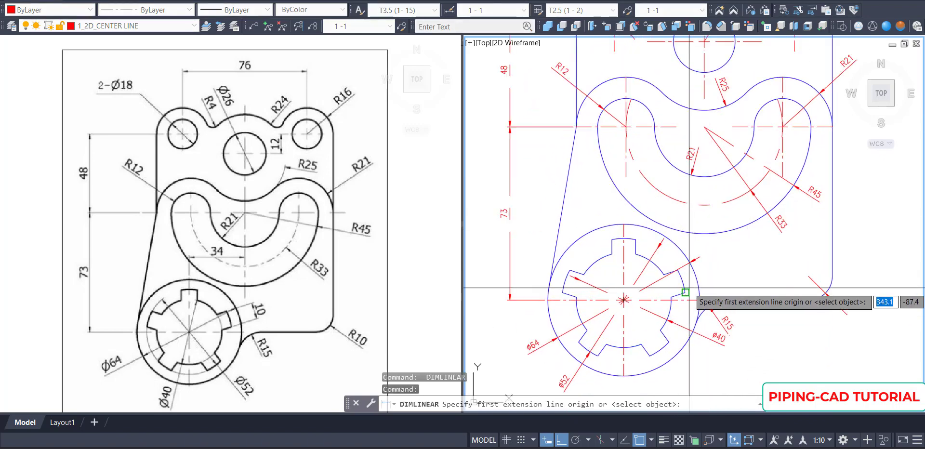
left_click(613, 239)
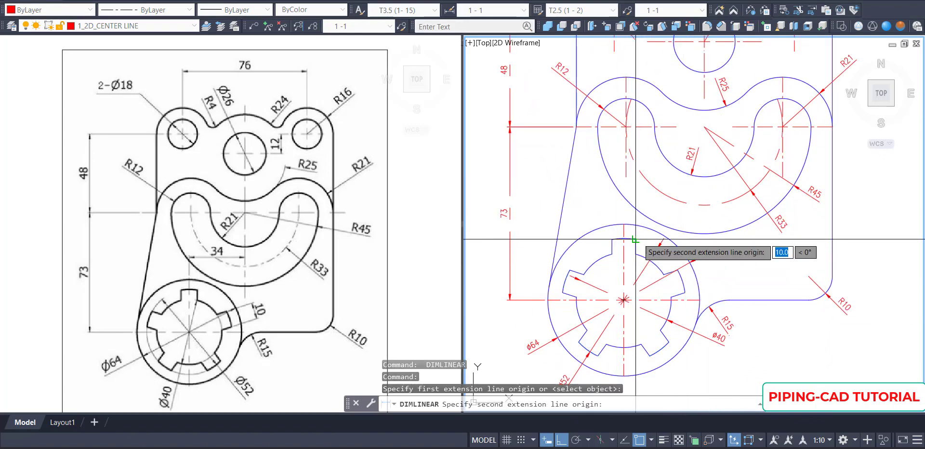
left_click(635, 239)
scroll(620, 214, "down", 1)
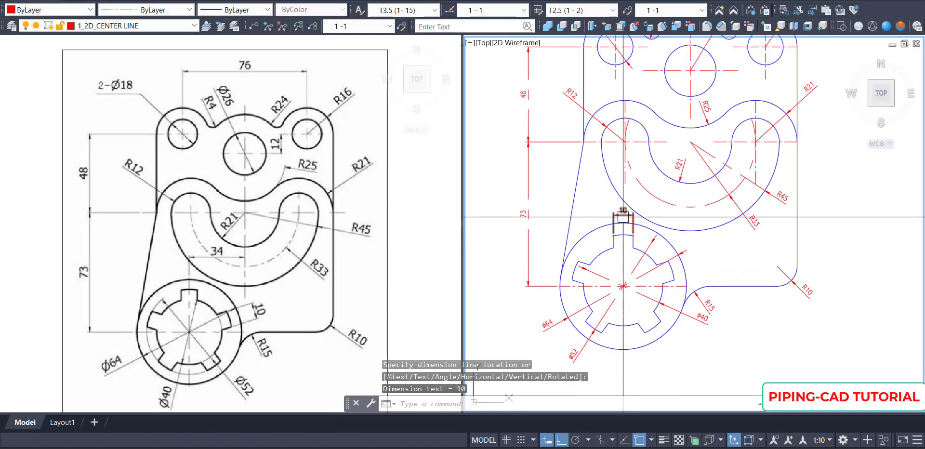
left_click(624, 215)
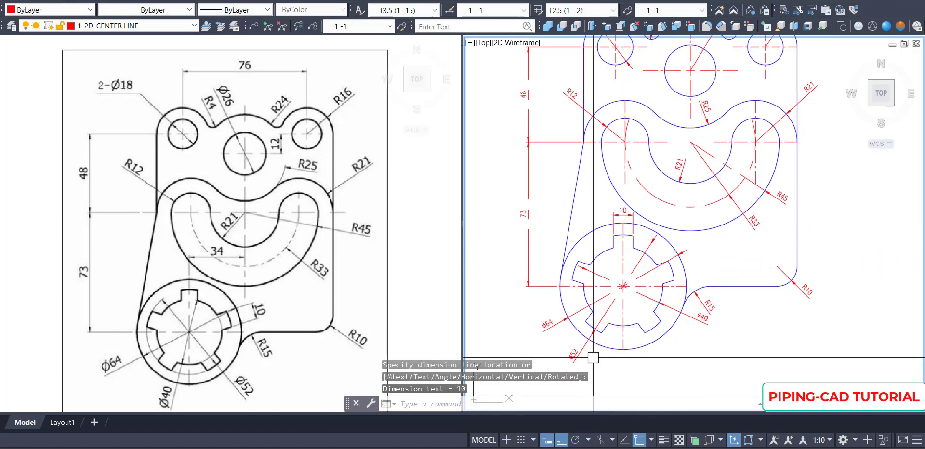
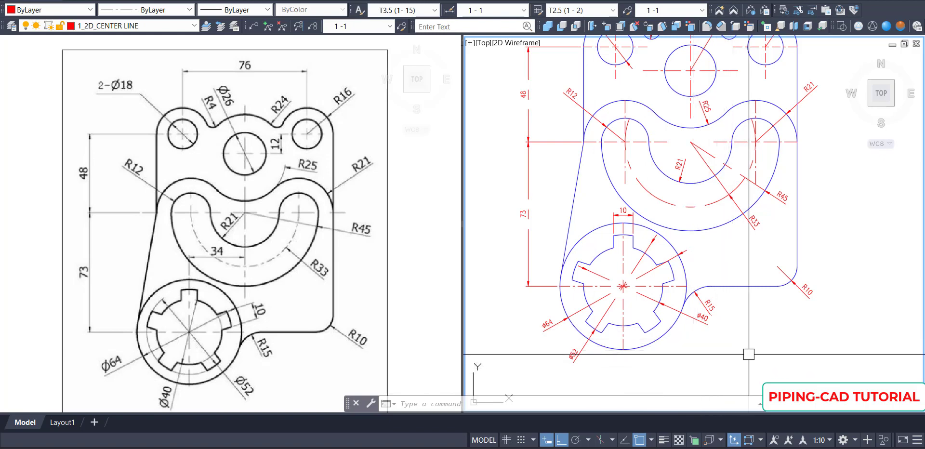
Add a vertical linear dimension between the central upper hole's centre line and the small holes' centre line, placed left of the central hole
middle_click_drag(753, 324, 760, 389)
scroll(758, 386, "down", 1)
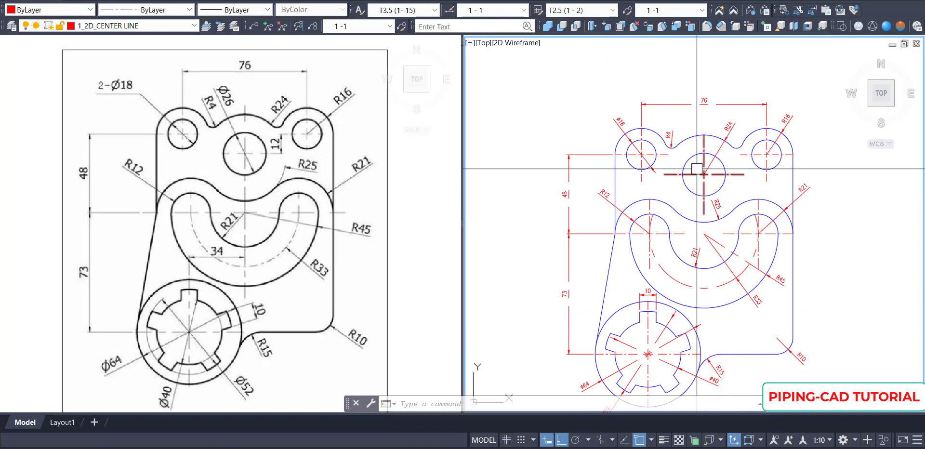
scroll(703, 173, "up", 1)
key("Return")
left_click(658, 176)
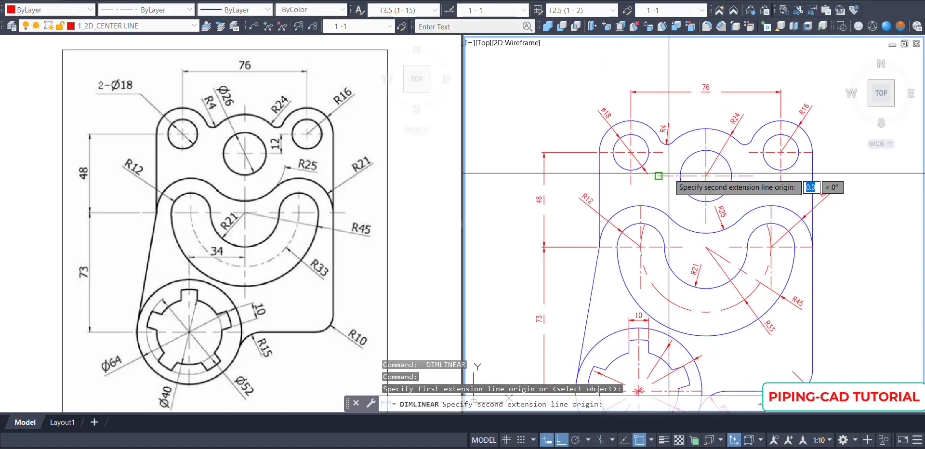
left_click(663, 153)
scroll(678, 166, "up", 2)
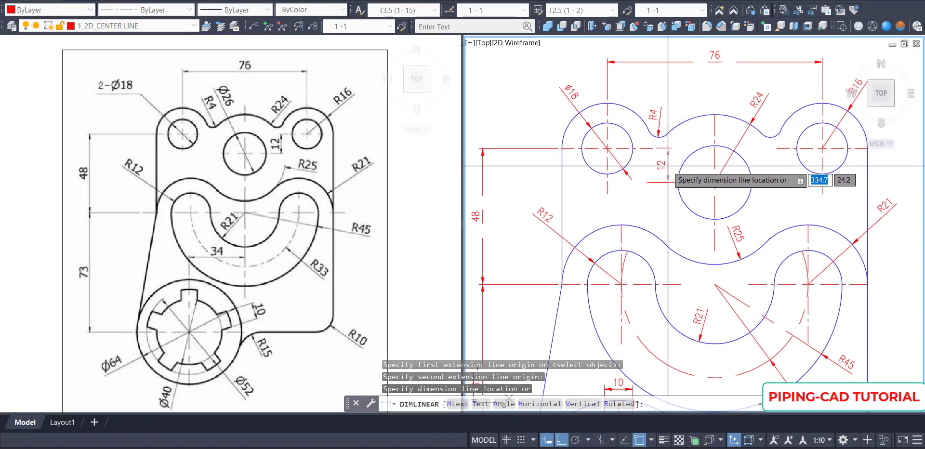
left_click(668, 165)
scroll(670, 165, "down", 2)
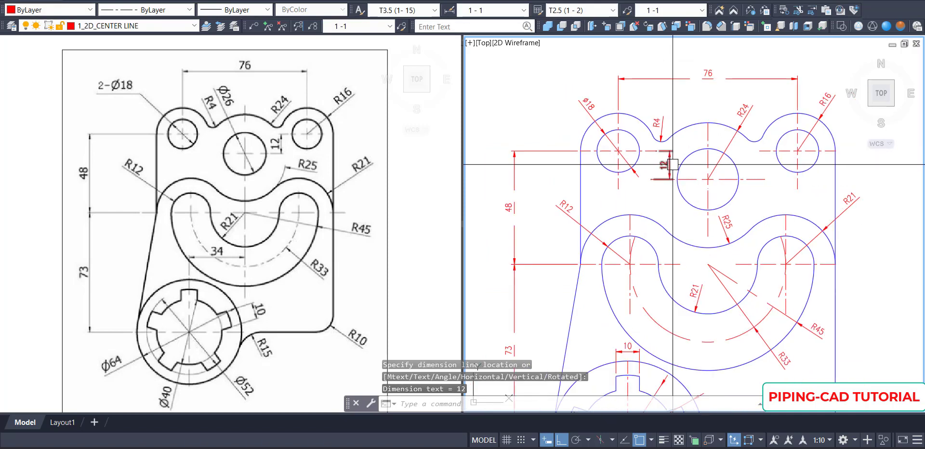
scroll(673, 164, "down", 2)
key("Escape")
key("Escape")
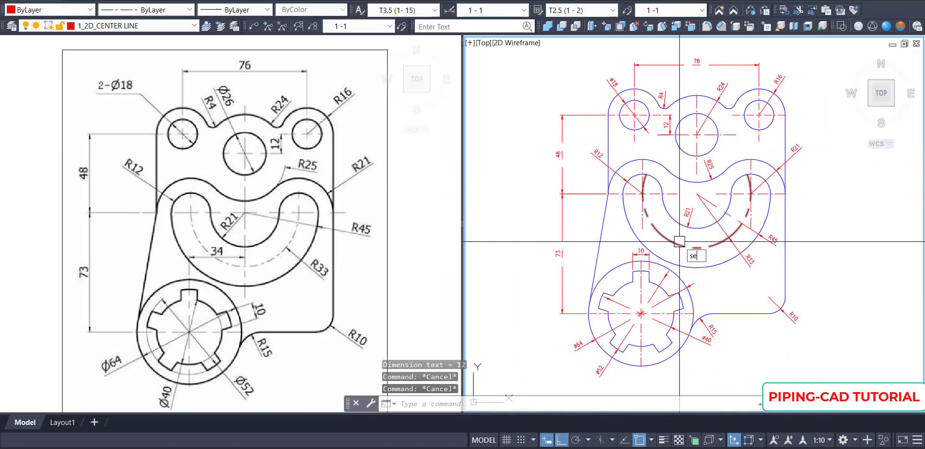
left_click(721, 279)
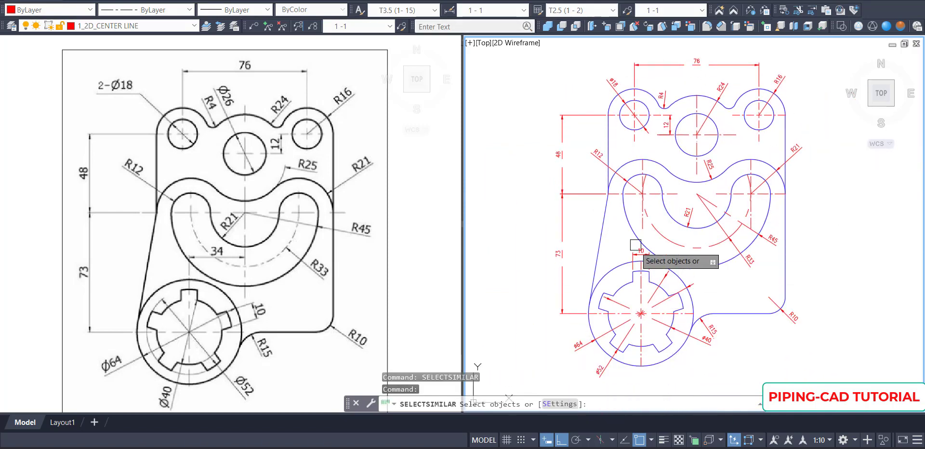
scroll(628, 235, "down", 1)
left_click(573, 168)
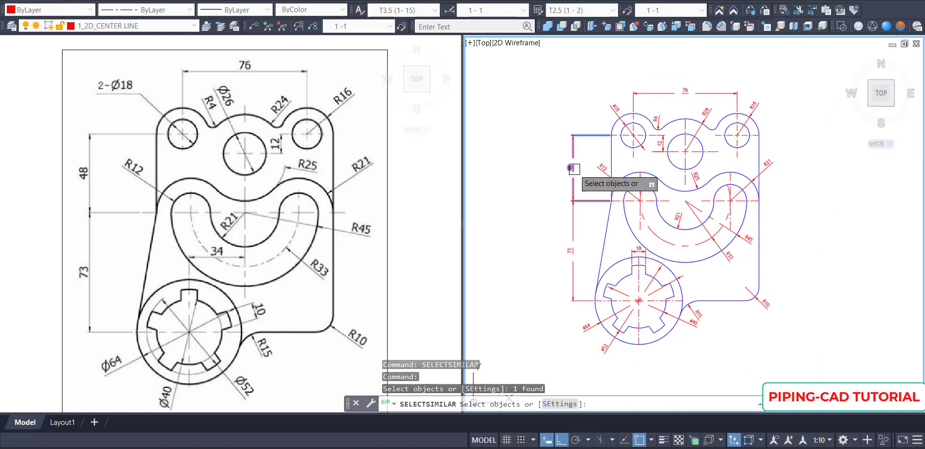
left_click(601, 167)
key("Return")
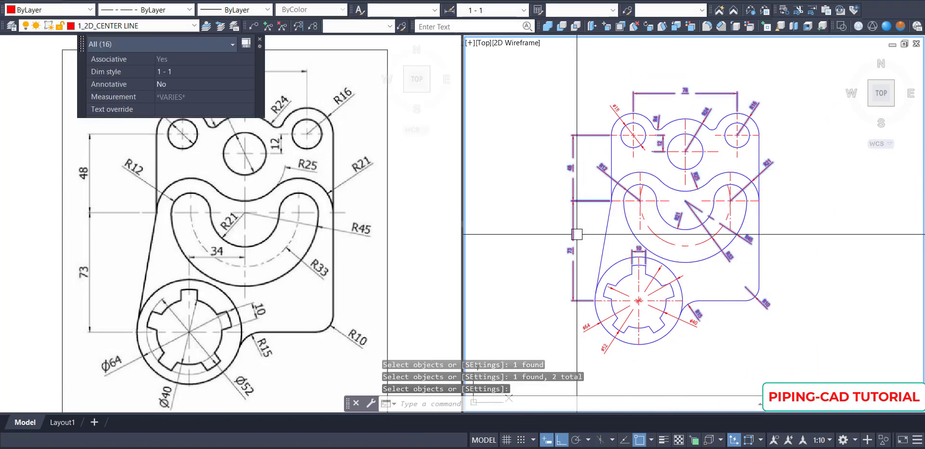
key("Escape")
Select all linear, radius and diameter dimensions with Select Similar and move them to the 1_2D_DIMENTION LINE layer
key("Return")
left_click(573, 172)
left_click(599, 167)
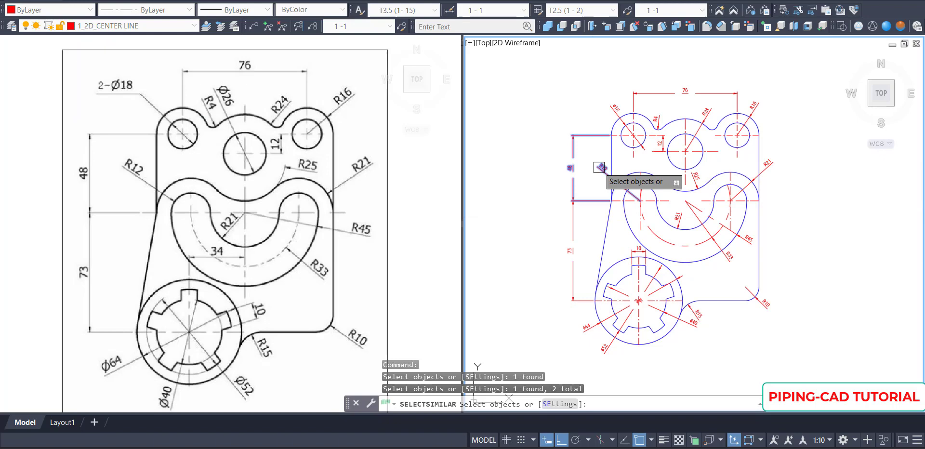
left_click(586, 331)
key("Return")
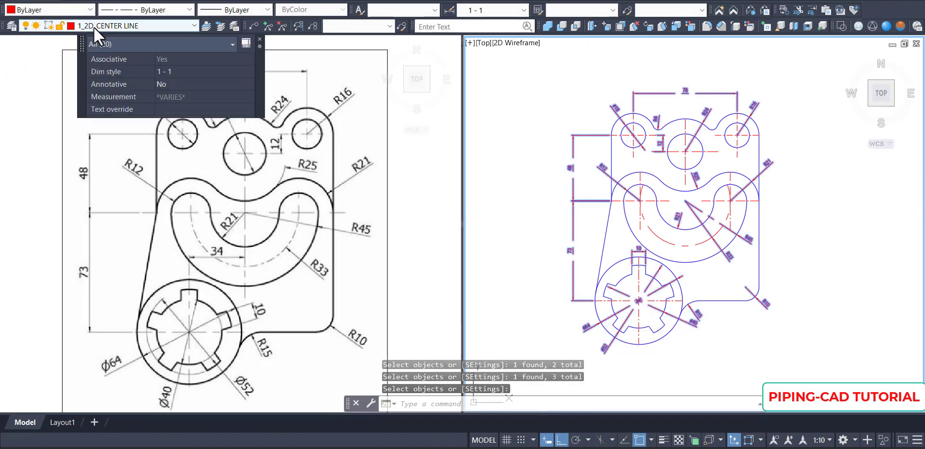
left_click(101, 26)
left_click(116, 75)
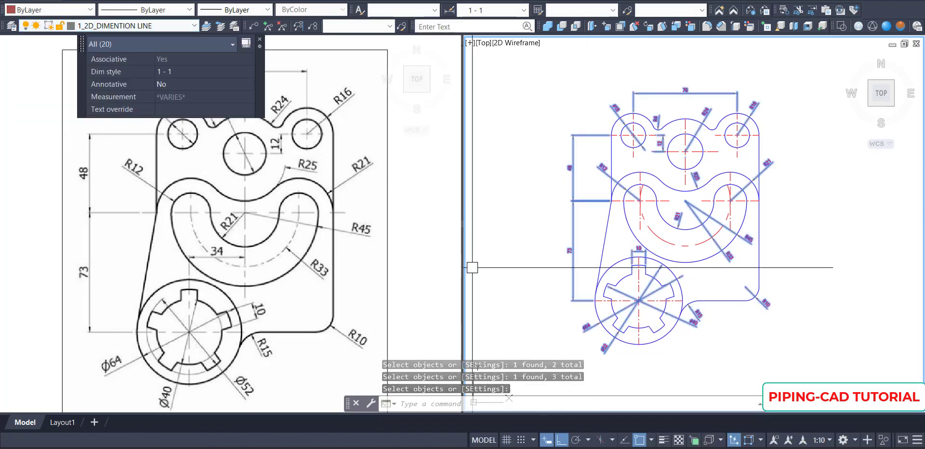
key("Escape")
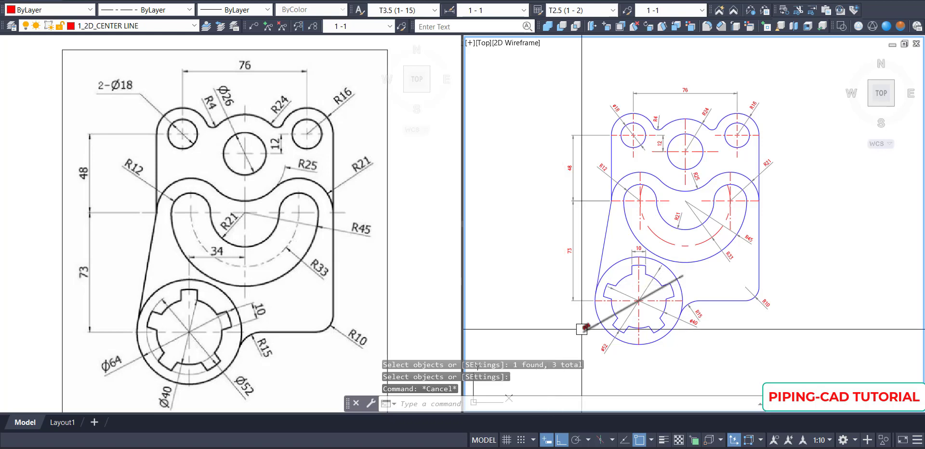
Turn on lineweight display for the drawing
left_click(664, 439)
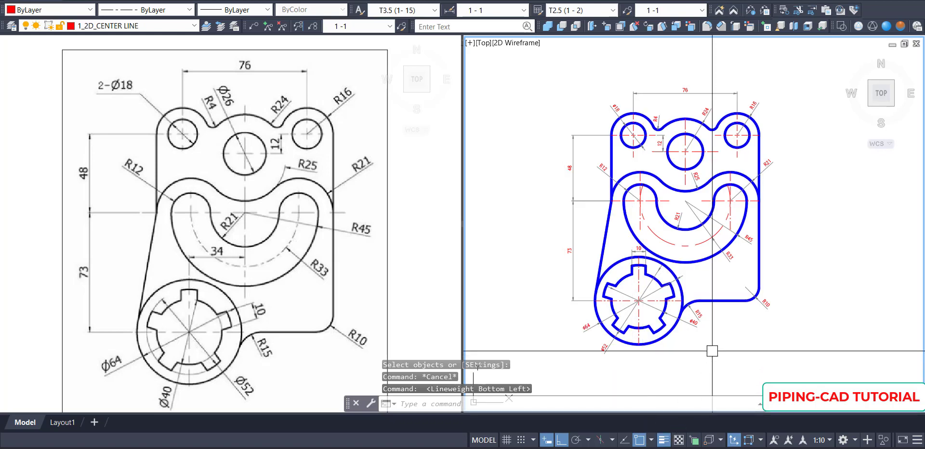
scroll(729, 332, "up", 1)
middle_click_drag(729, 332, 736, 363)
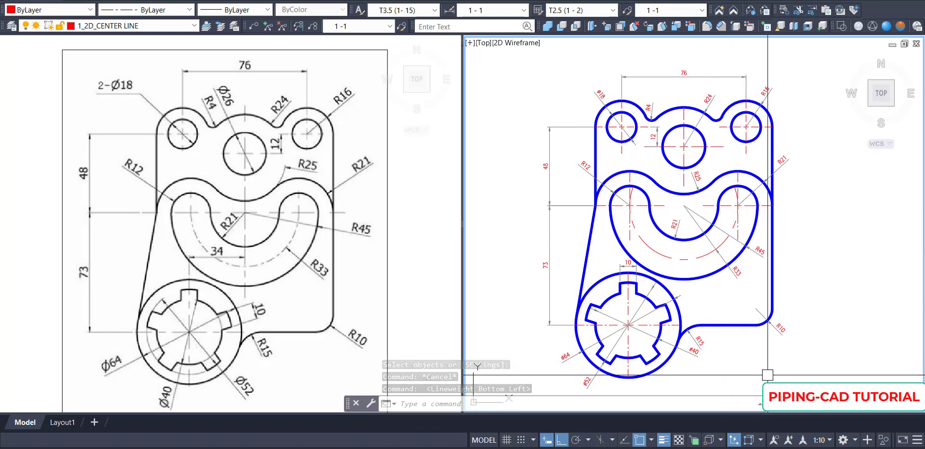
scroll(768, 373, "up", 1)
scroll(765, 374, "down", 1)
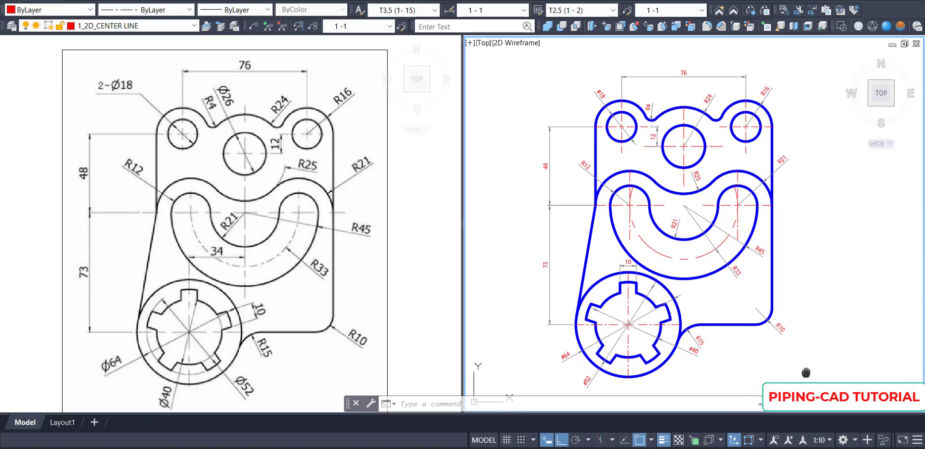
middle_click_drag(806, 375, 797, 366)
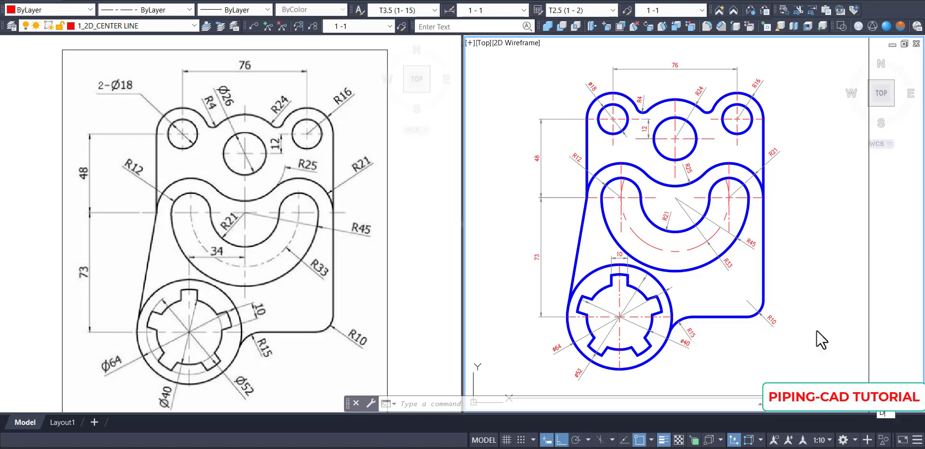
Add a diameter dimension to the central upper hole, placing its text above the plate's top edge at the upper left
key("Escape")
key("Escape")
key("Escape")
type("ddi")
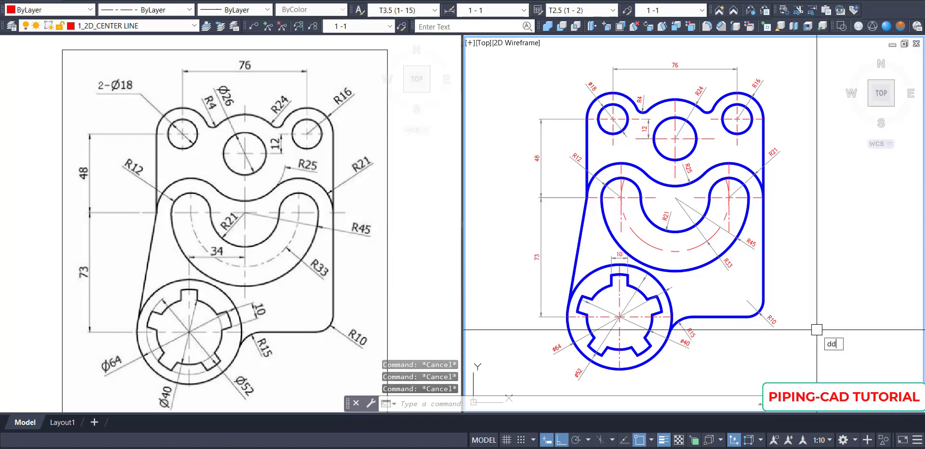
key("space")
left_click(662, 121)
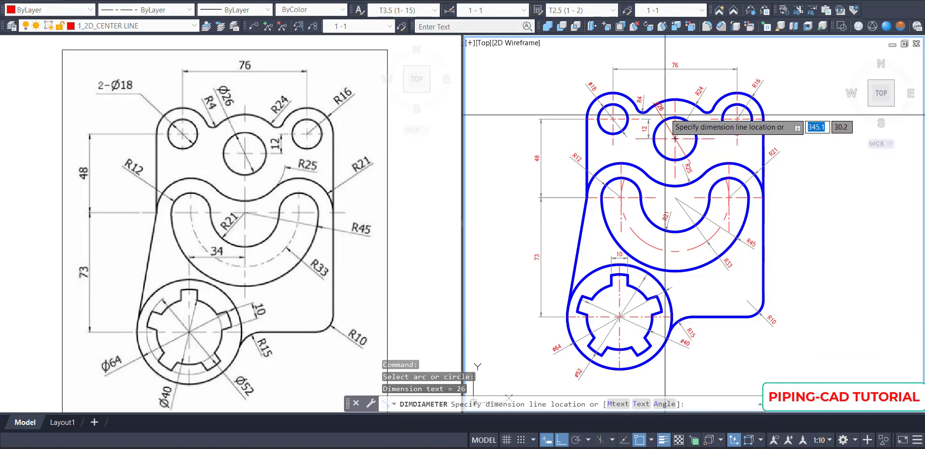
left_click(661, 86)
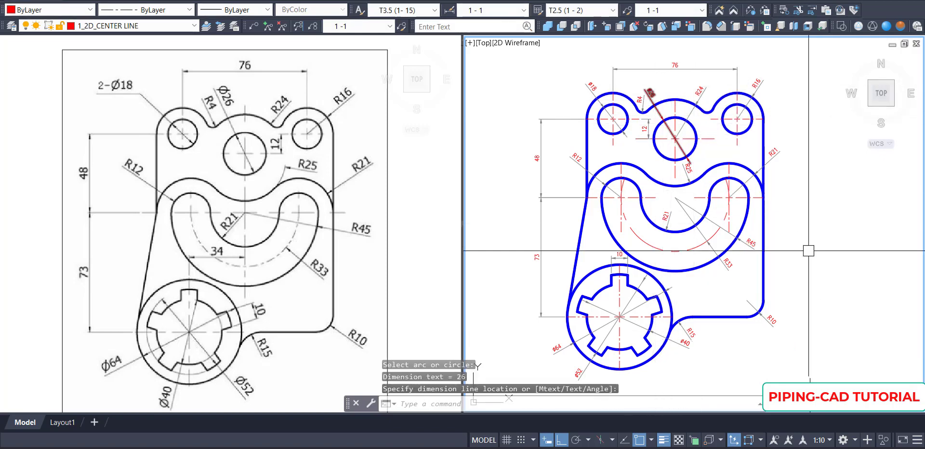